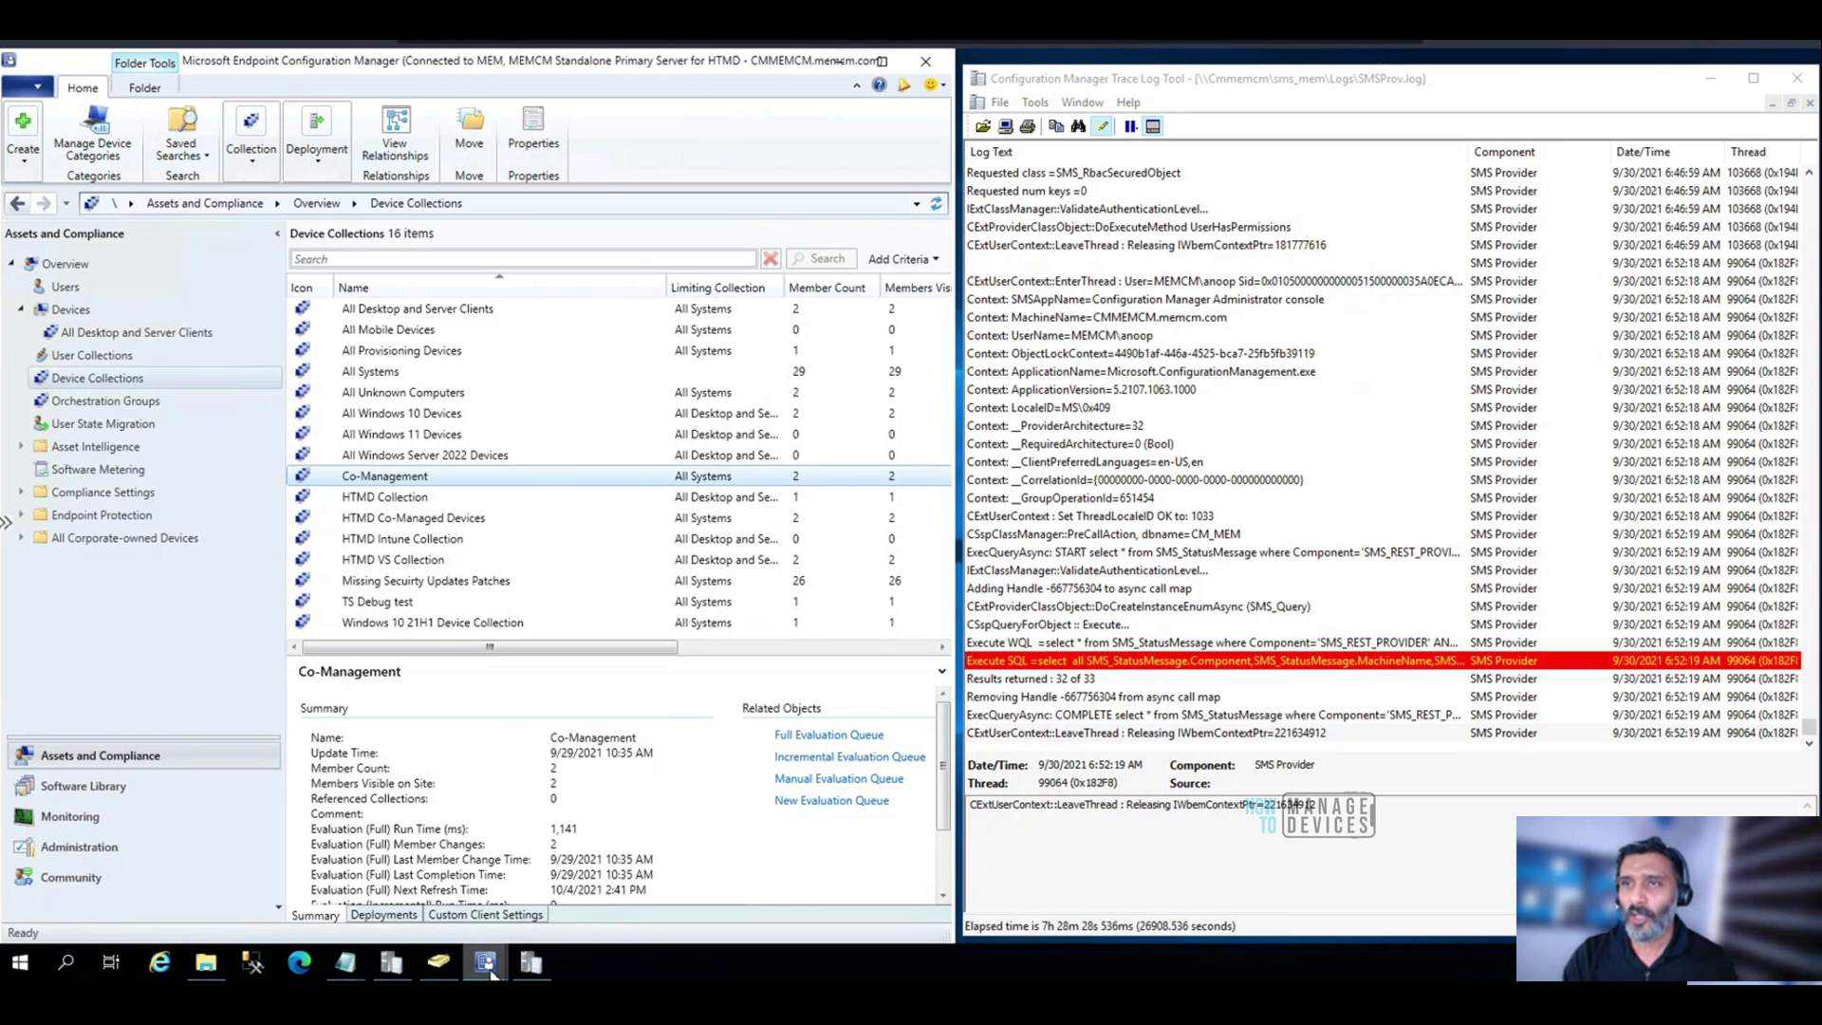
Back in the Create Device Collection Wizard, add a new Query Rule membership rule.
mouse_move(492, 972)
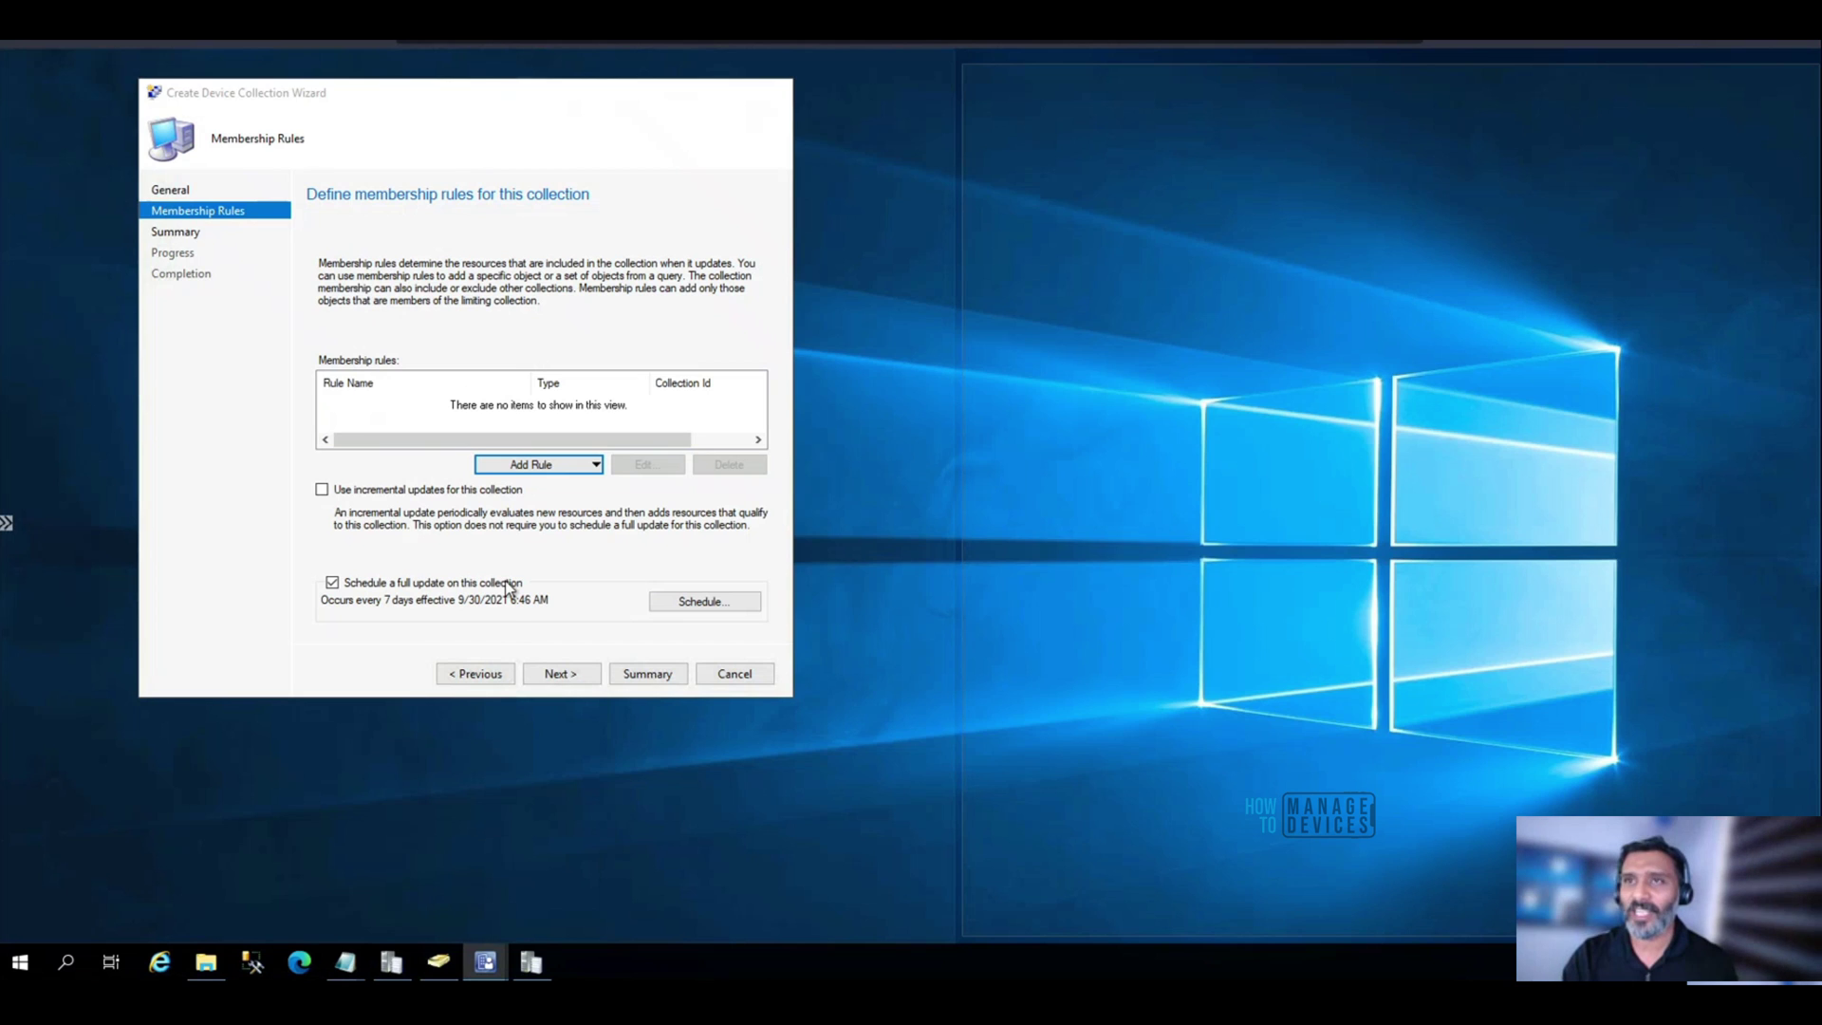
click(529, 903)
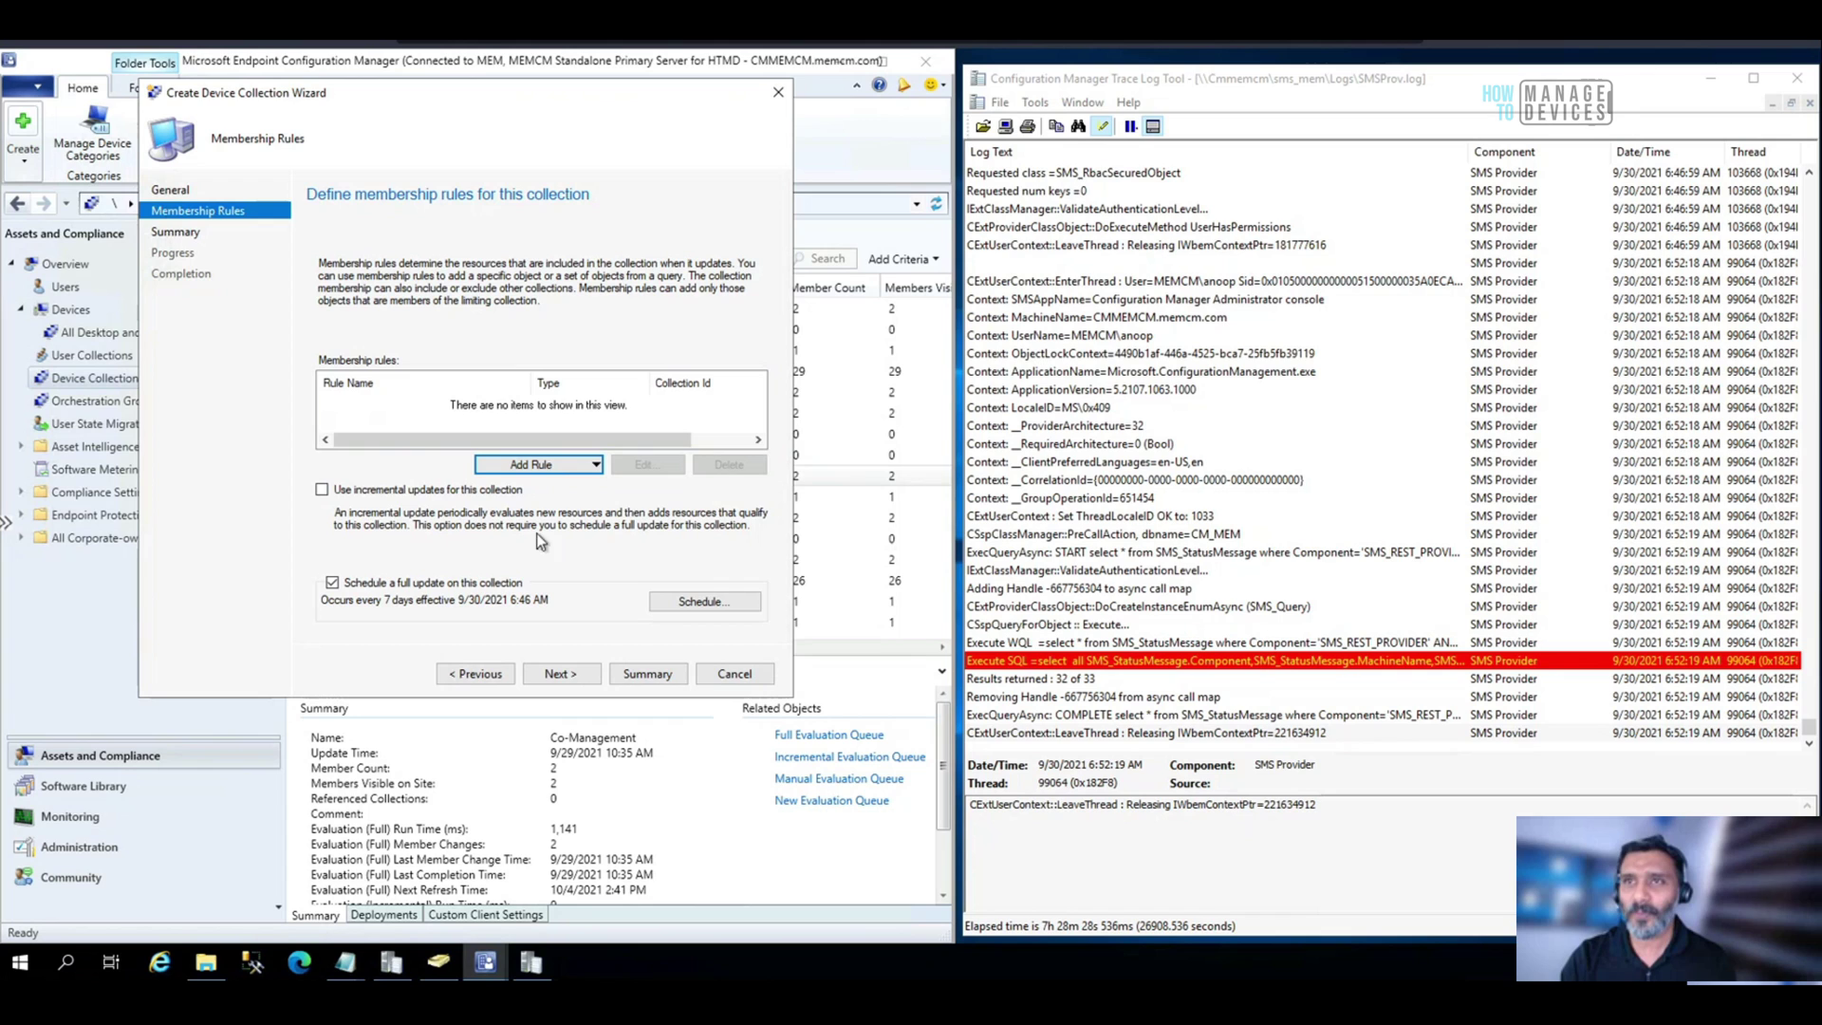
click(537, 465)
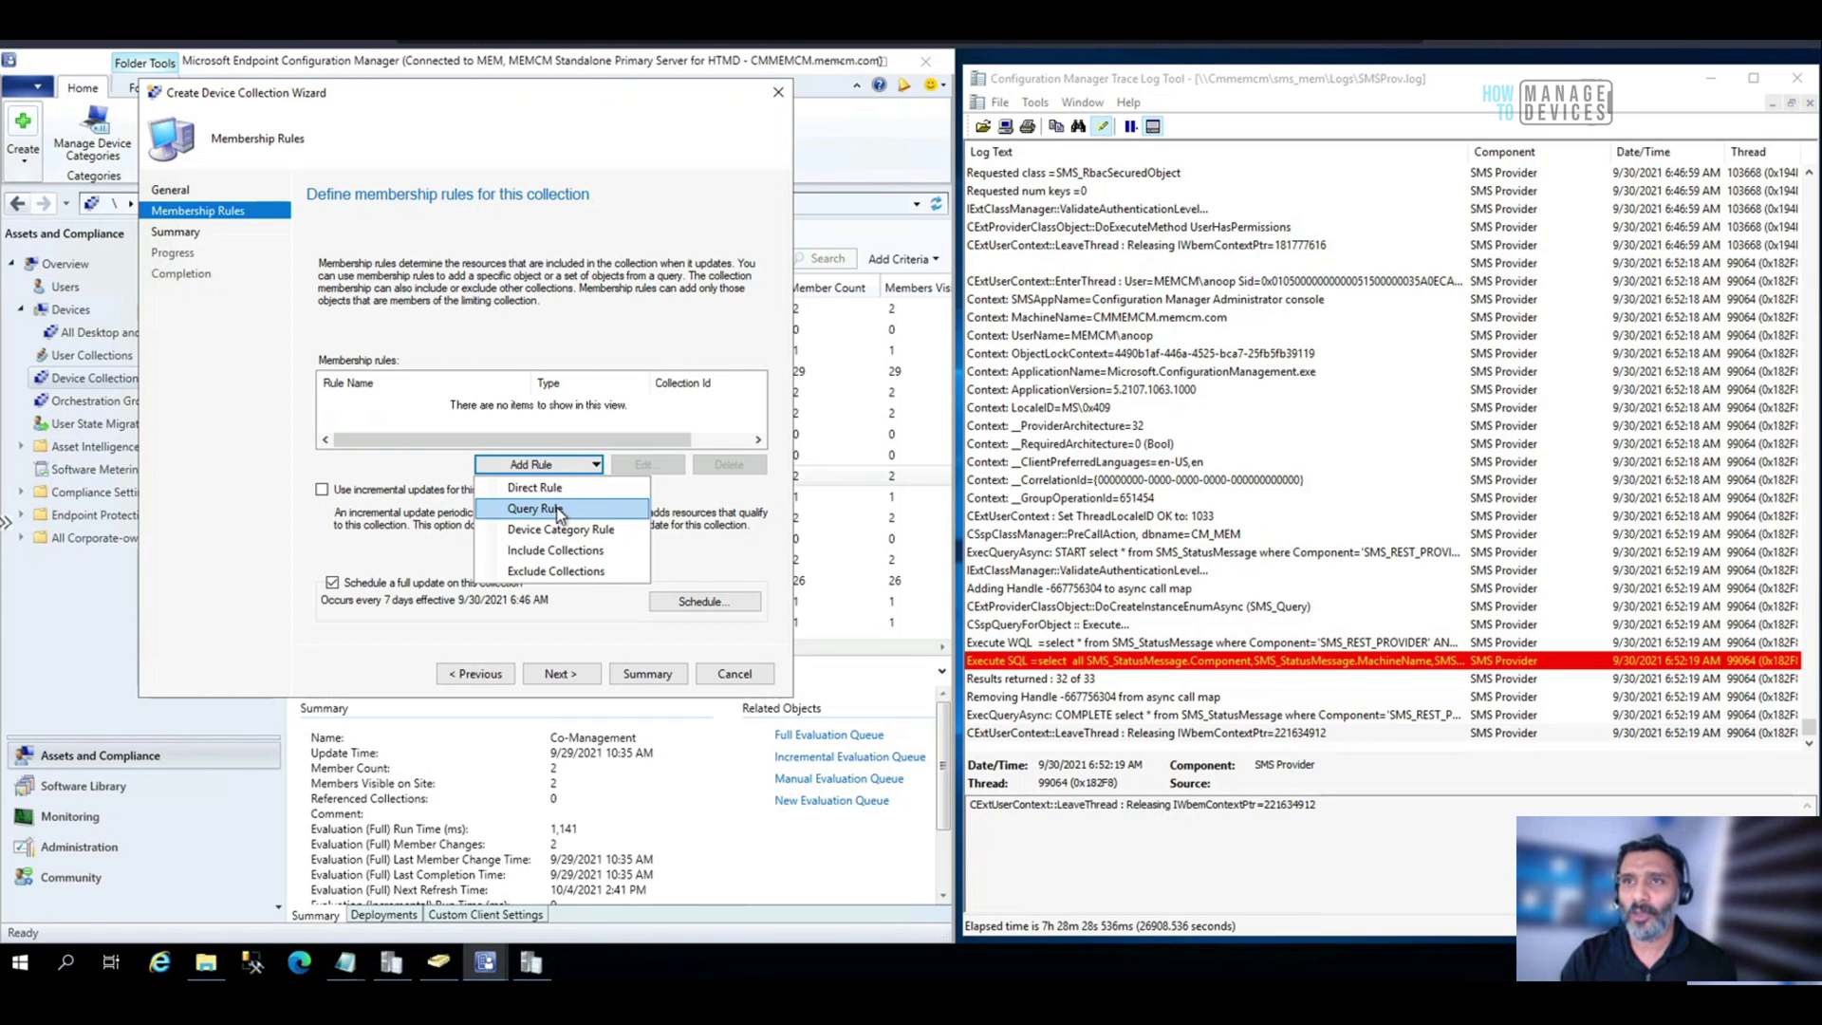
click(556, 507)
Name the rule 'Test' and paste the WQL query filtering MDMEnrolled = 1 and MDMProvisioned = 1.
drag(892, 307, 582, 313)
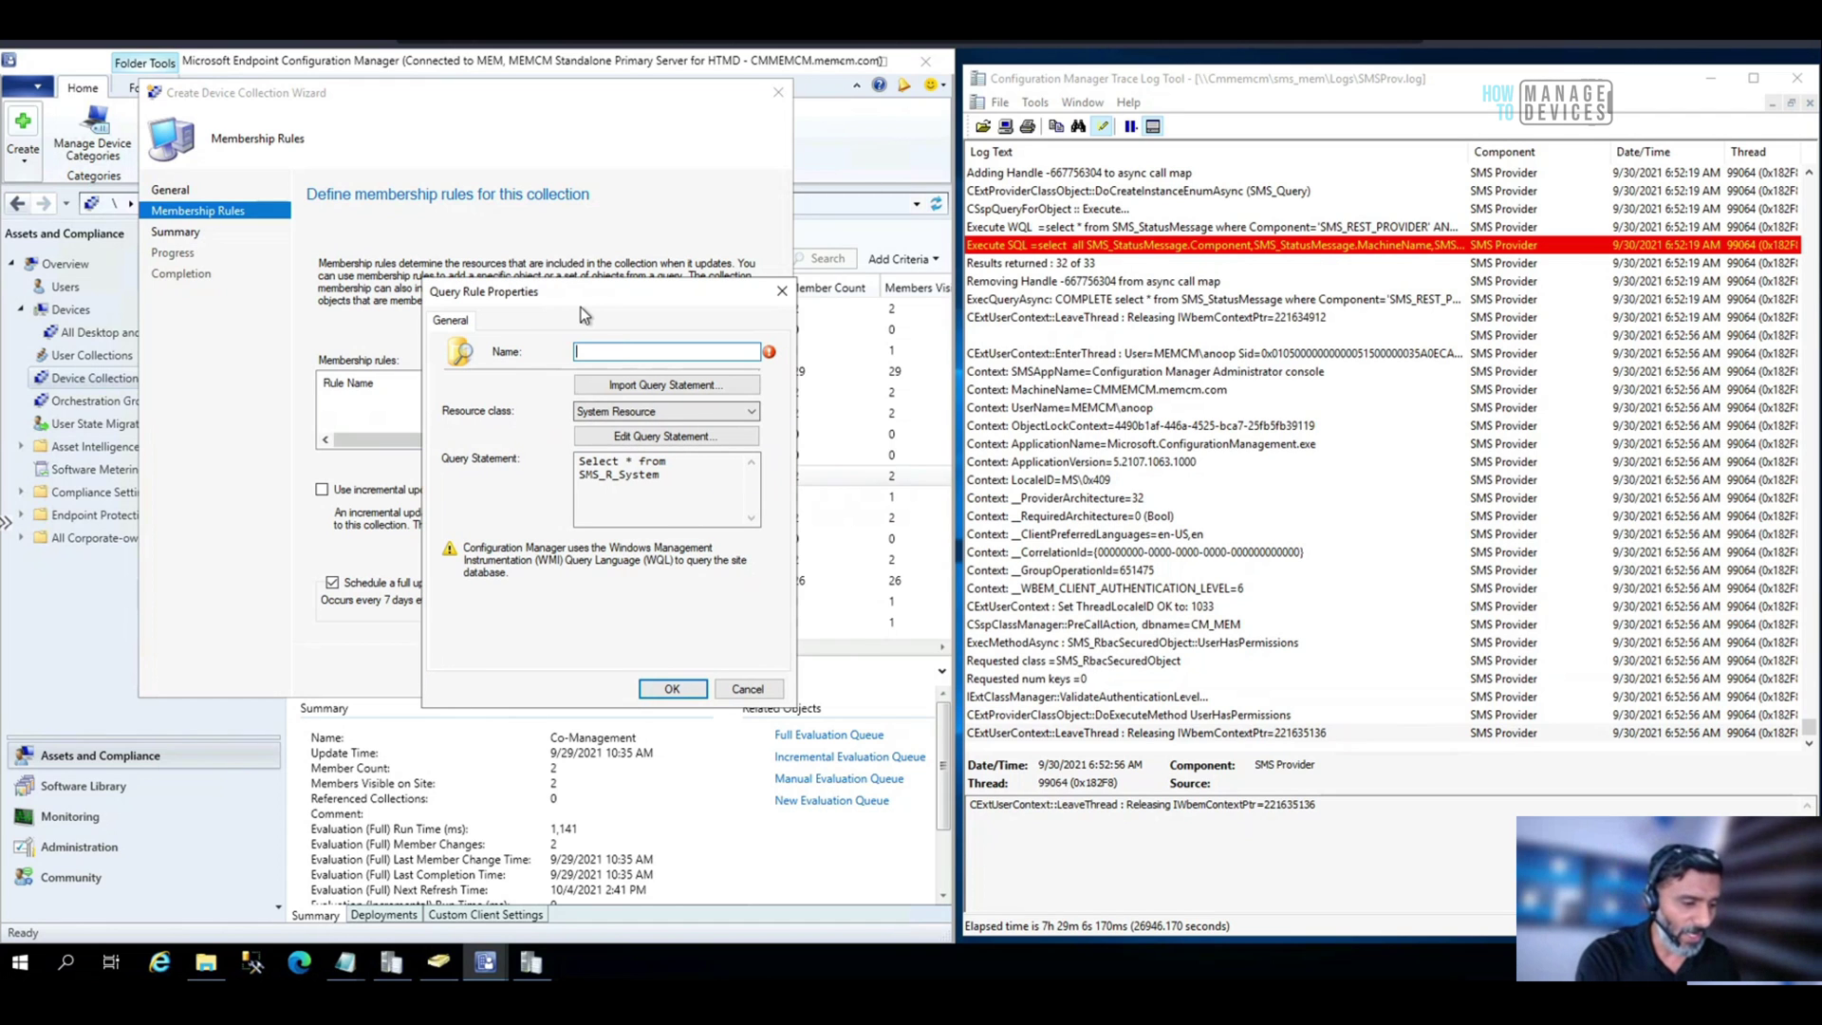
text(Test)
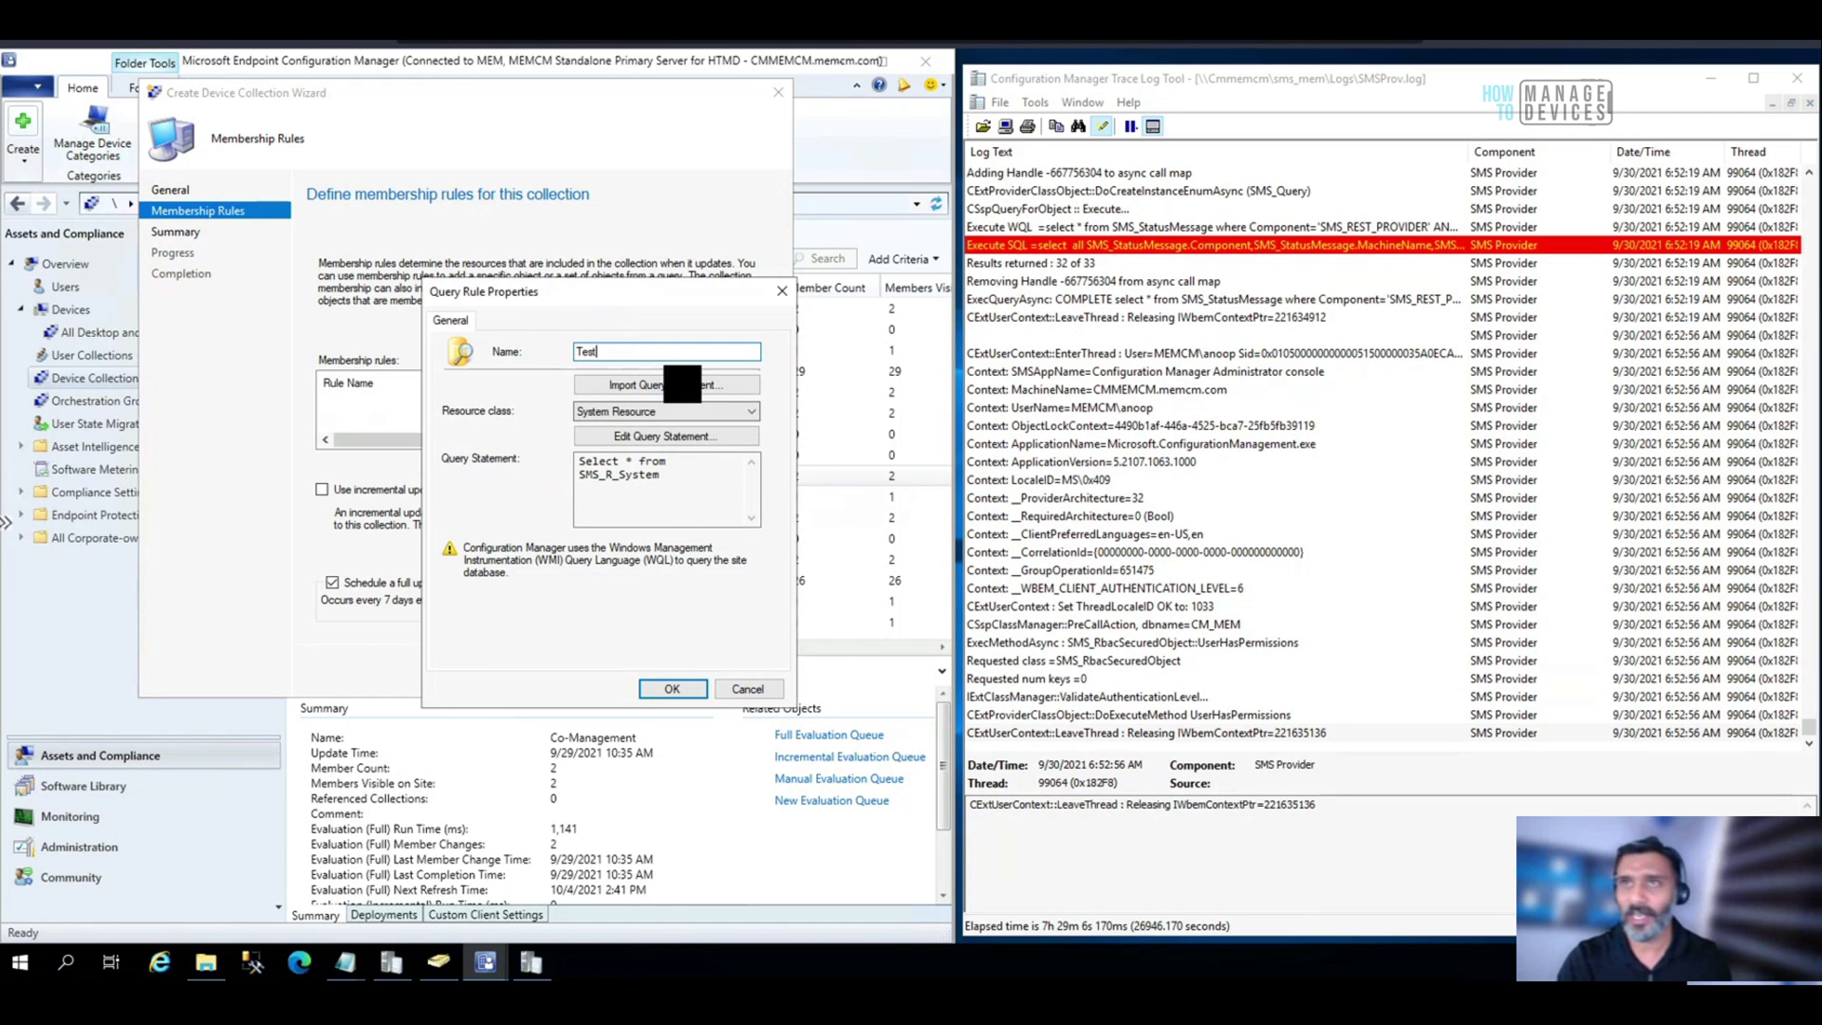
click(664, 436)
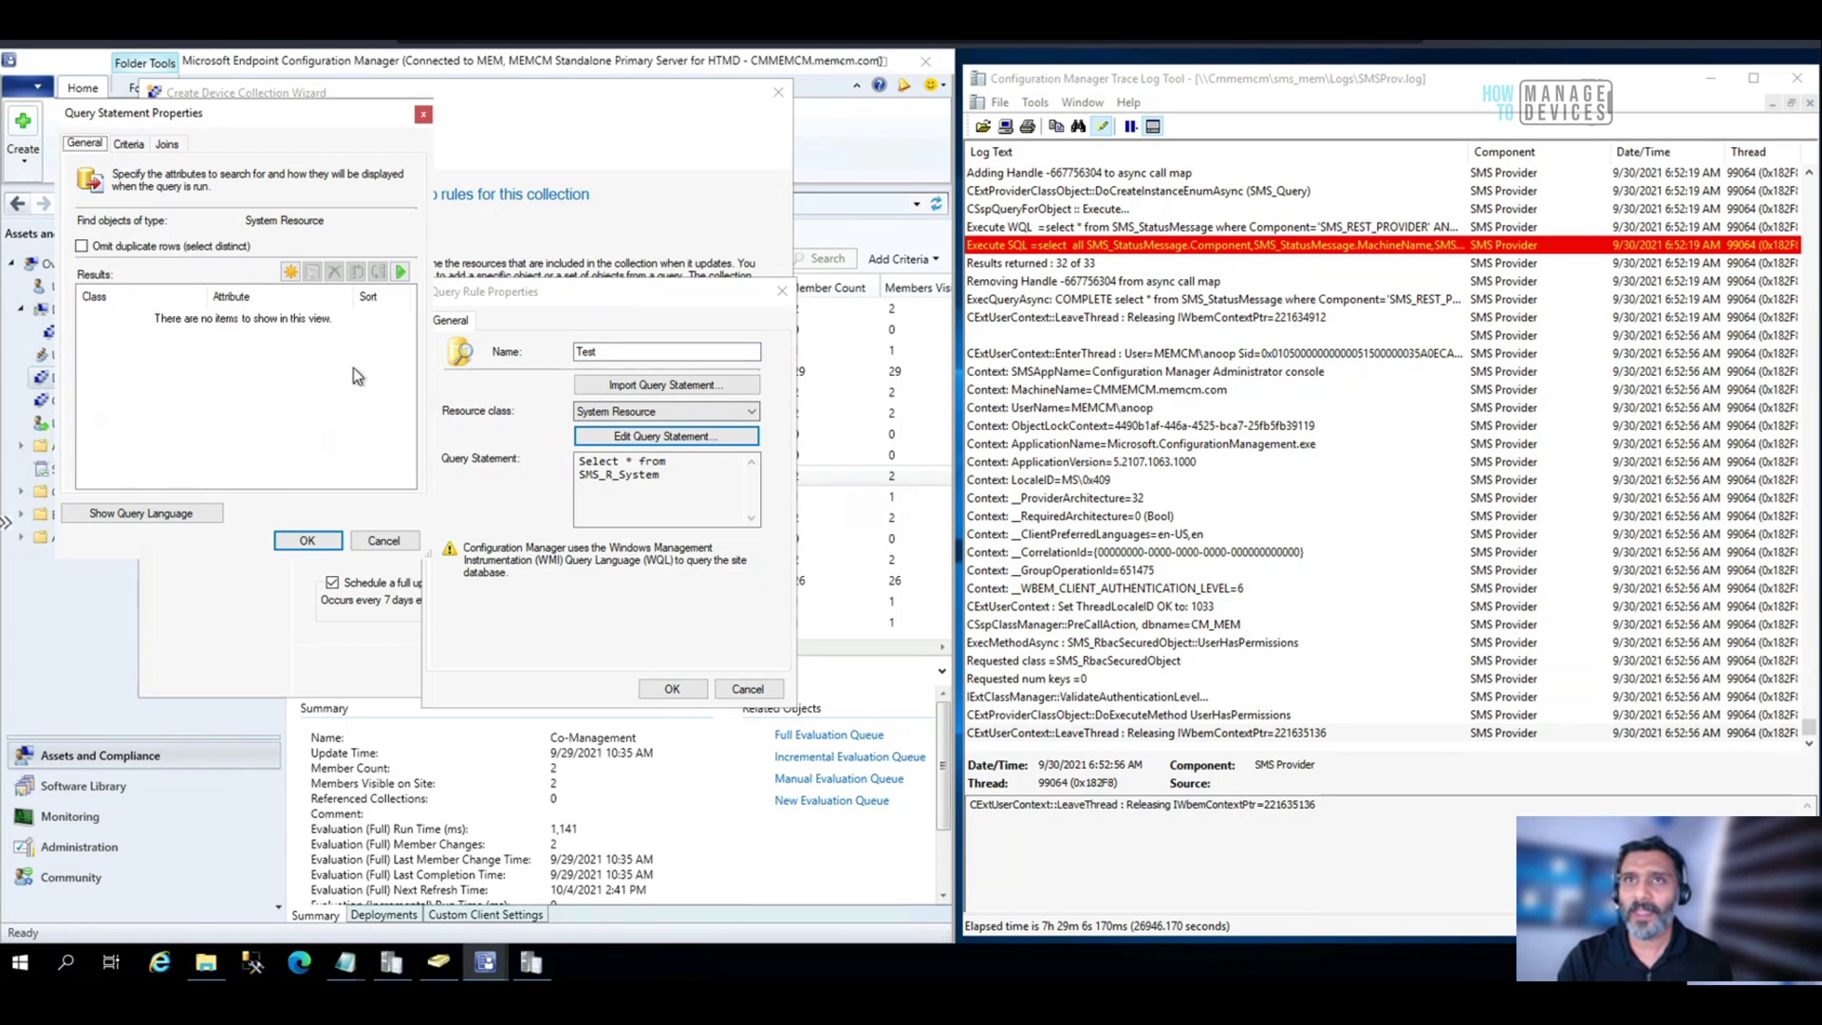
click(173, 511)
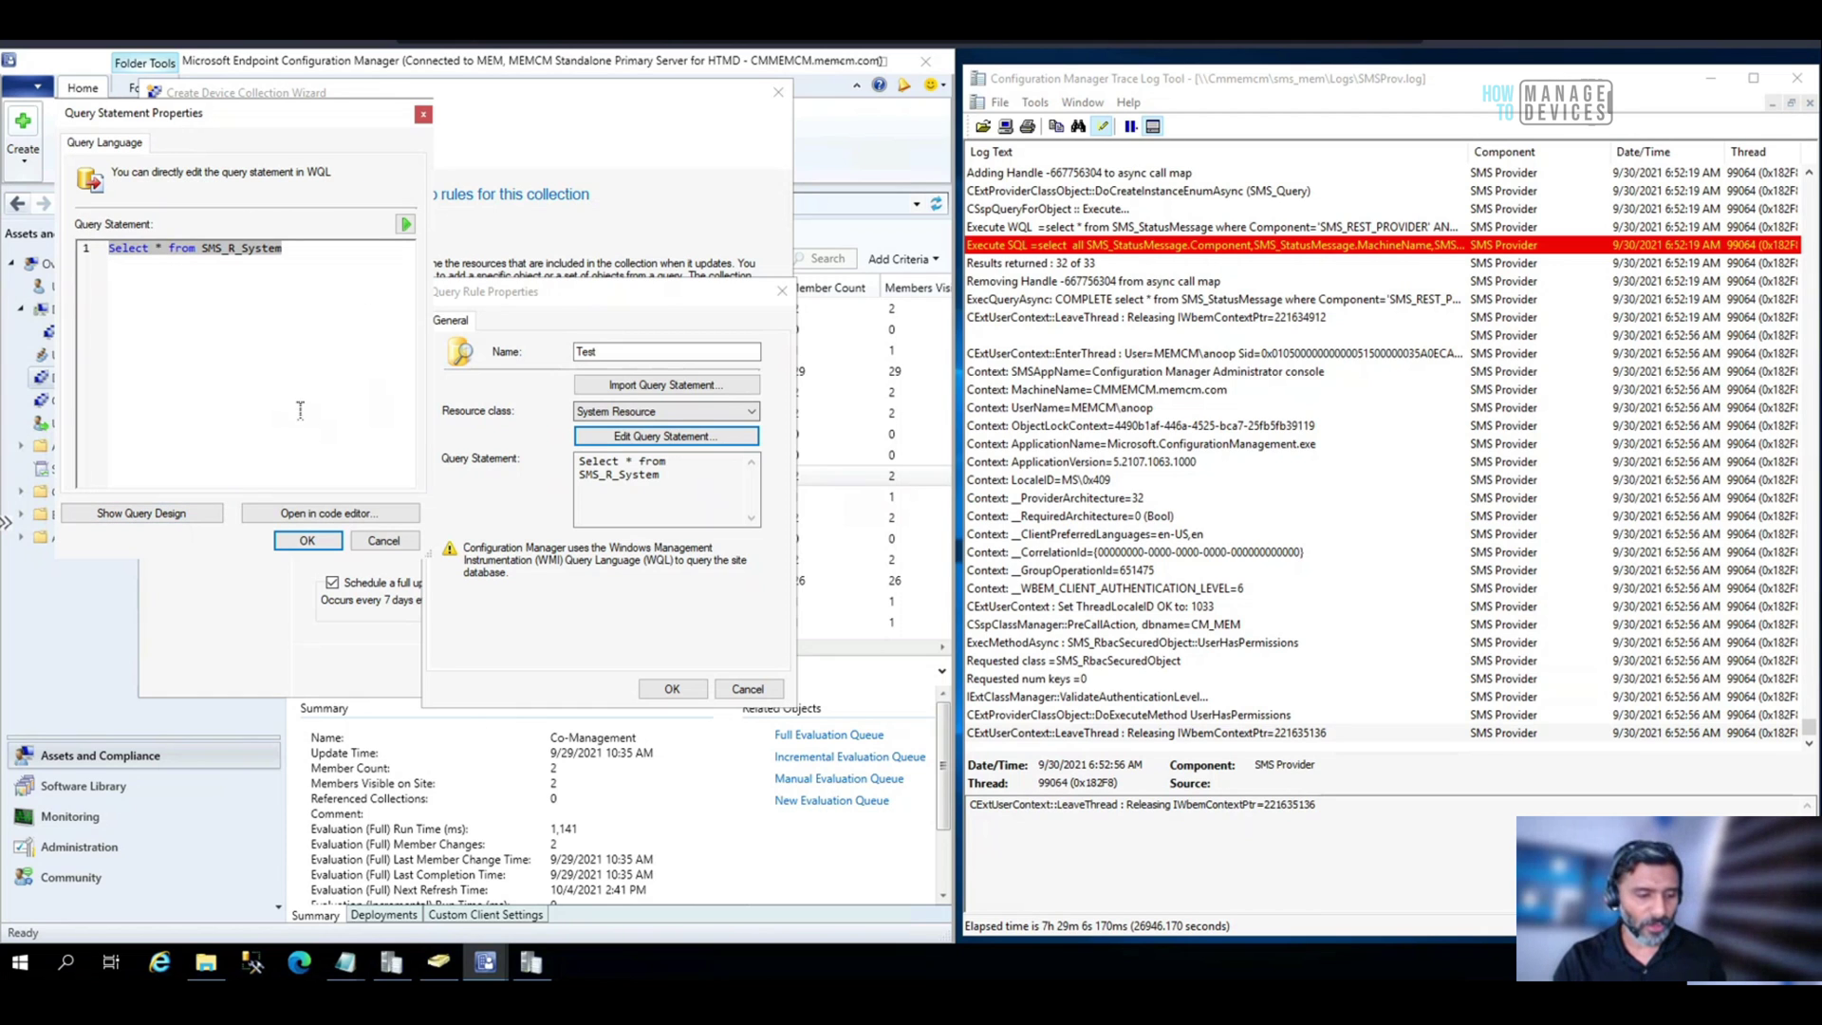
text(select SMS_R_SYSTEM.ResourceID,SMS_R_SYSTEM.ResourceType,SMS_R_SYSTEM.Name,SMS_R_SYSTEM.SMSUniqueIdentifier,SMS_R_SYSTEM.ResourceDomainORWorkgroup,SMS_R_SYSTEM.Client from SMS_R_System  inner join SMS_Client_ComanagementState on SMS_Client_ComanagementState.ResourceId = SMS_R_System.ResourceId  where SMS_Client_ComanagementState.ComgmtPolicyPresent = 1 AND SMS_Client_ComanagementState.MDMEnrolled = 1 AND MDMProvisioned = 1)
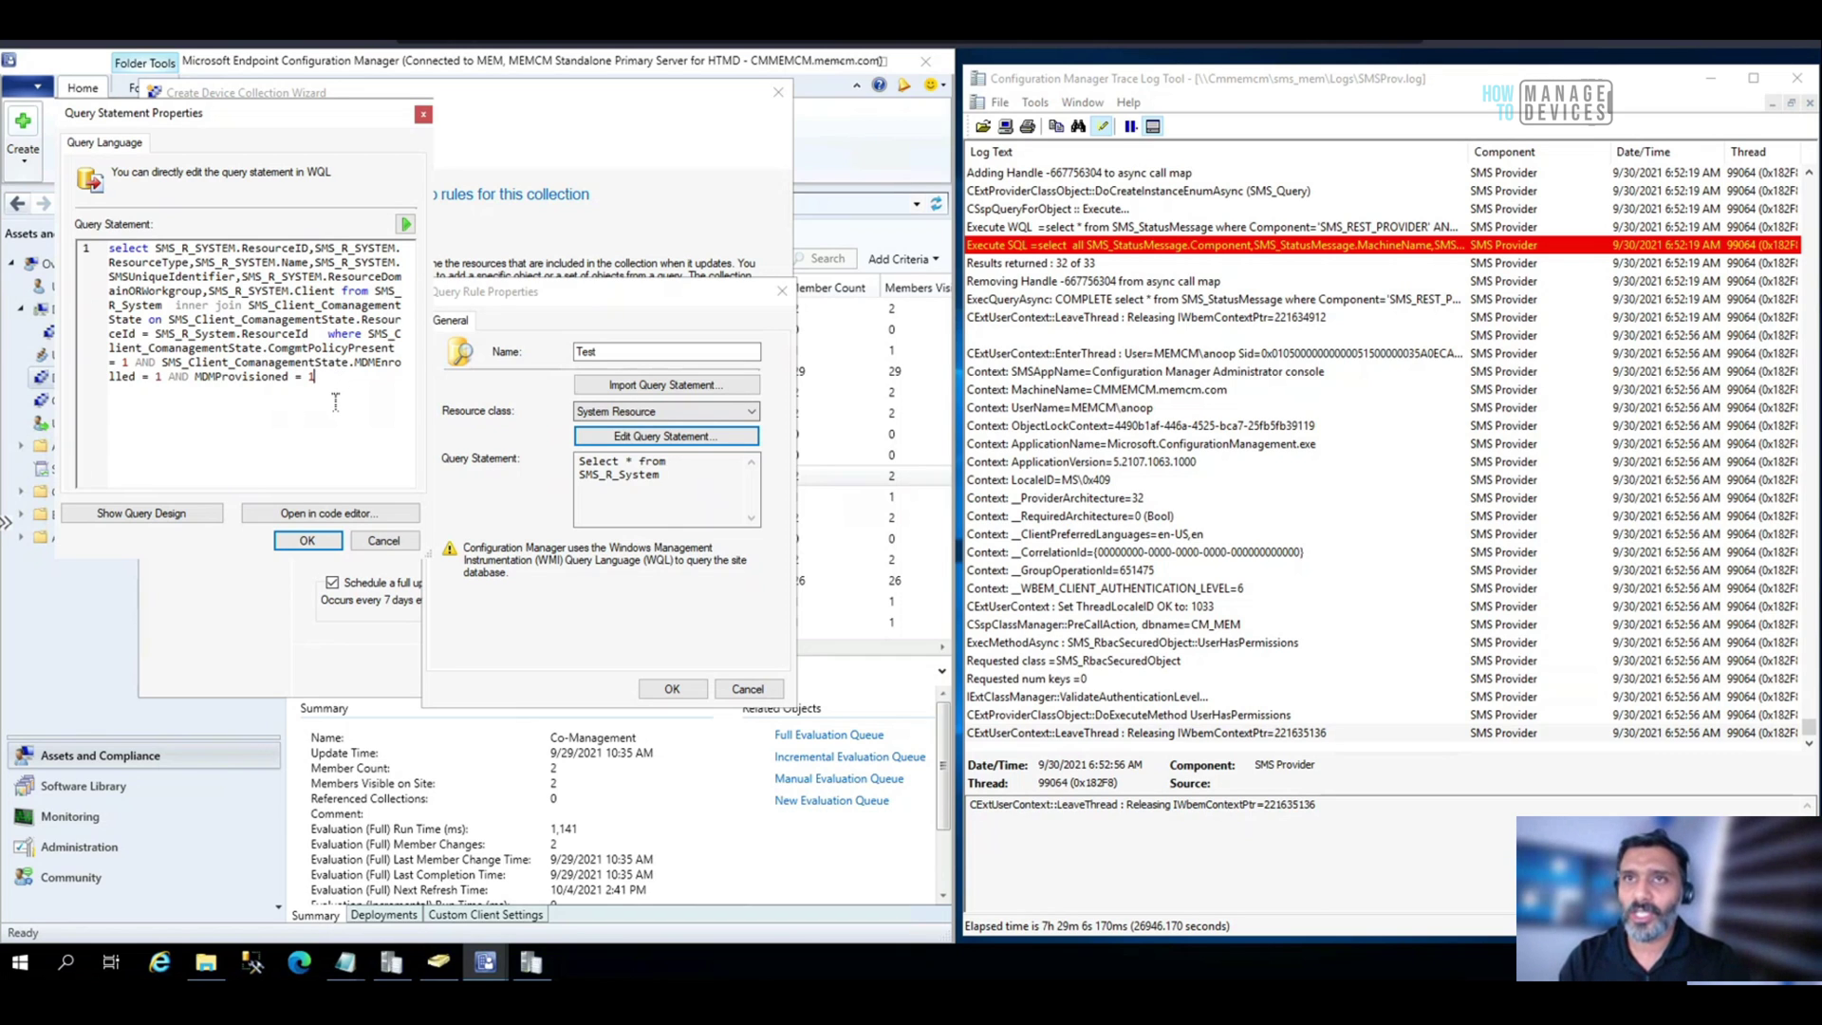
click(324, 541)
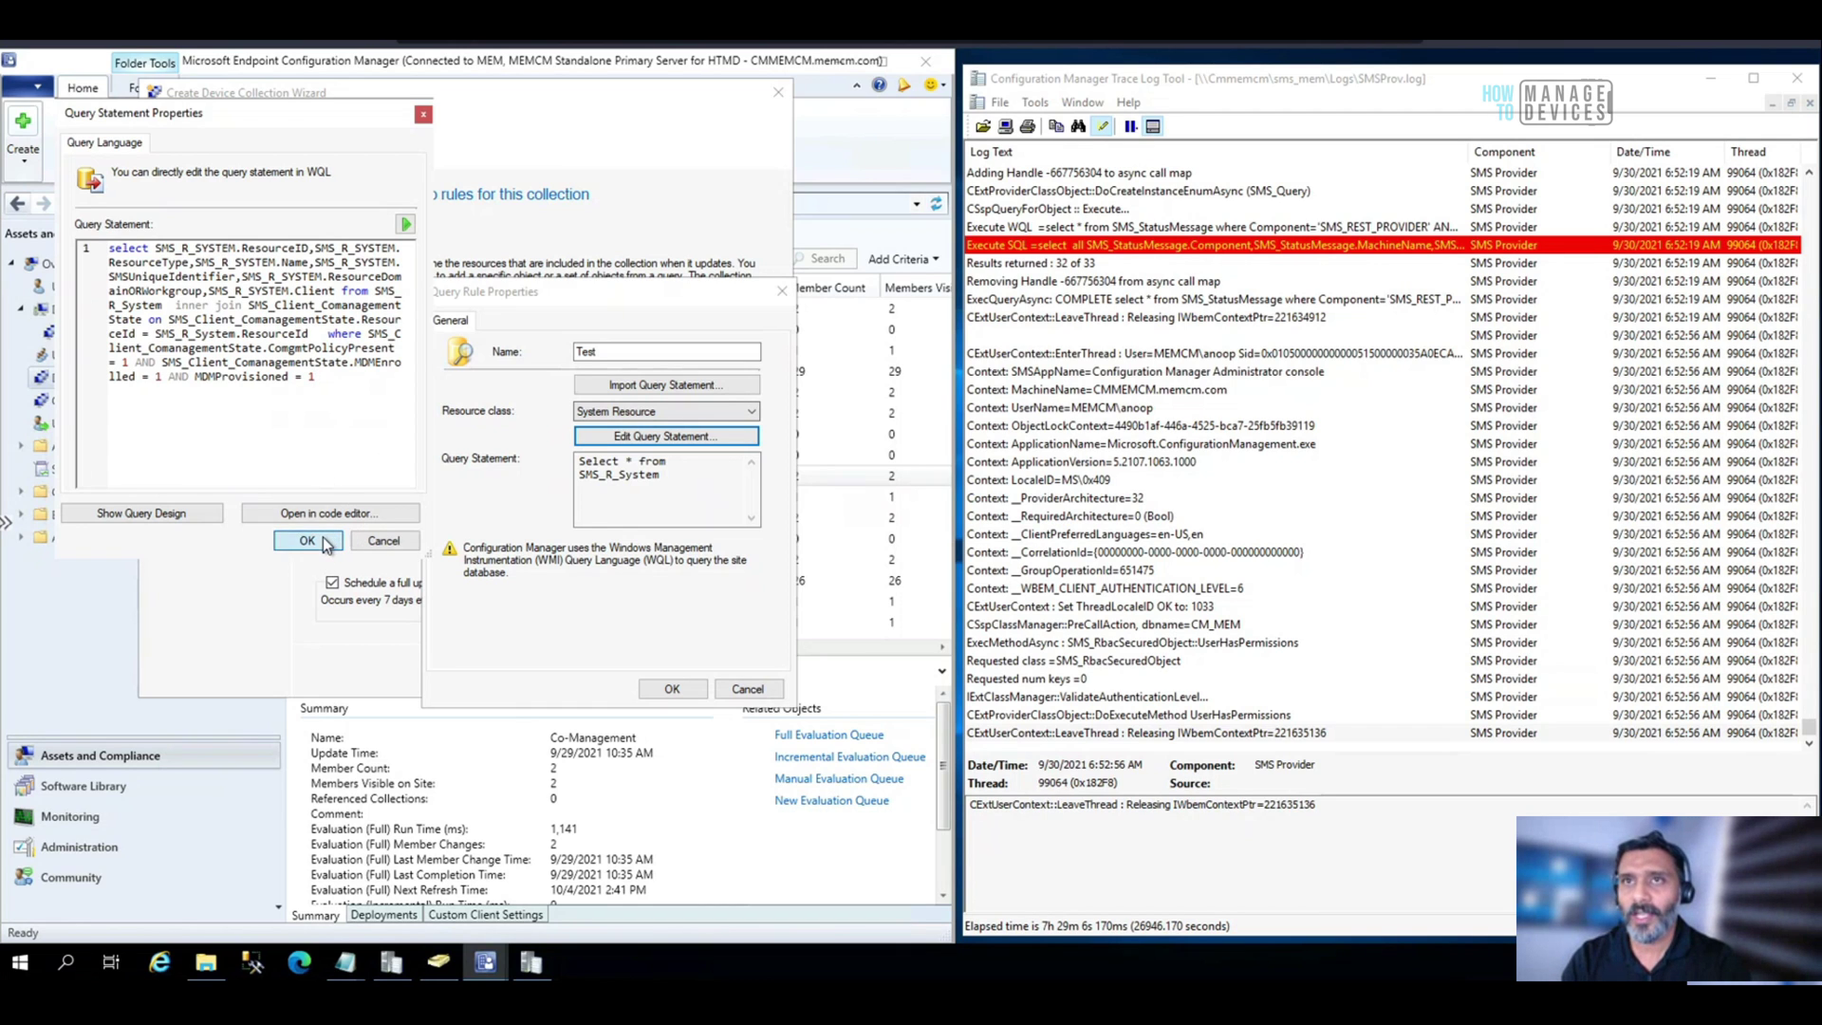
Save the Test query rule and advance the wizard to the Summary page.
click(672, 690)
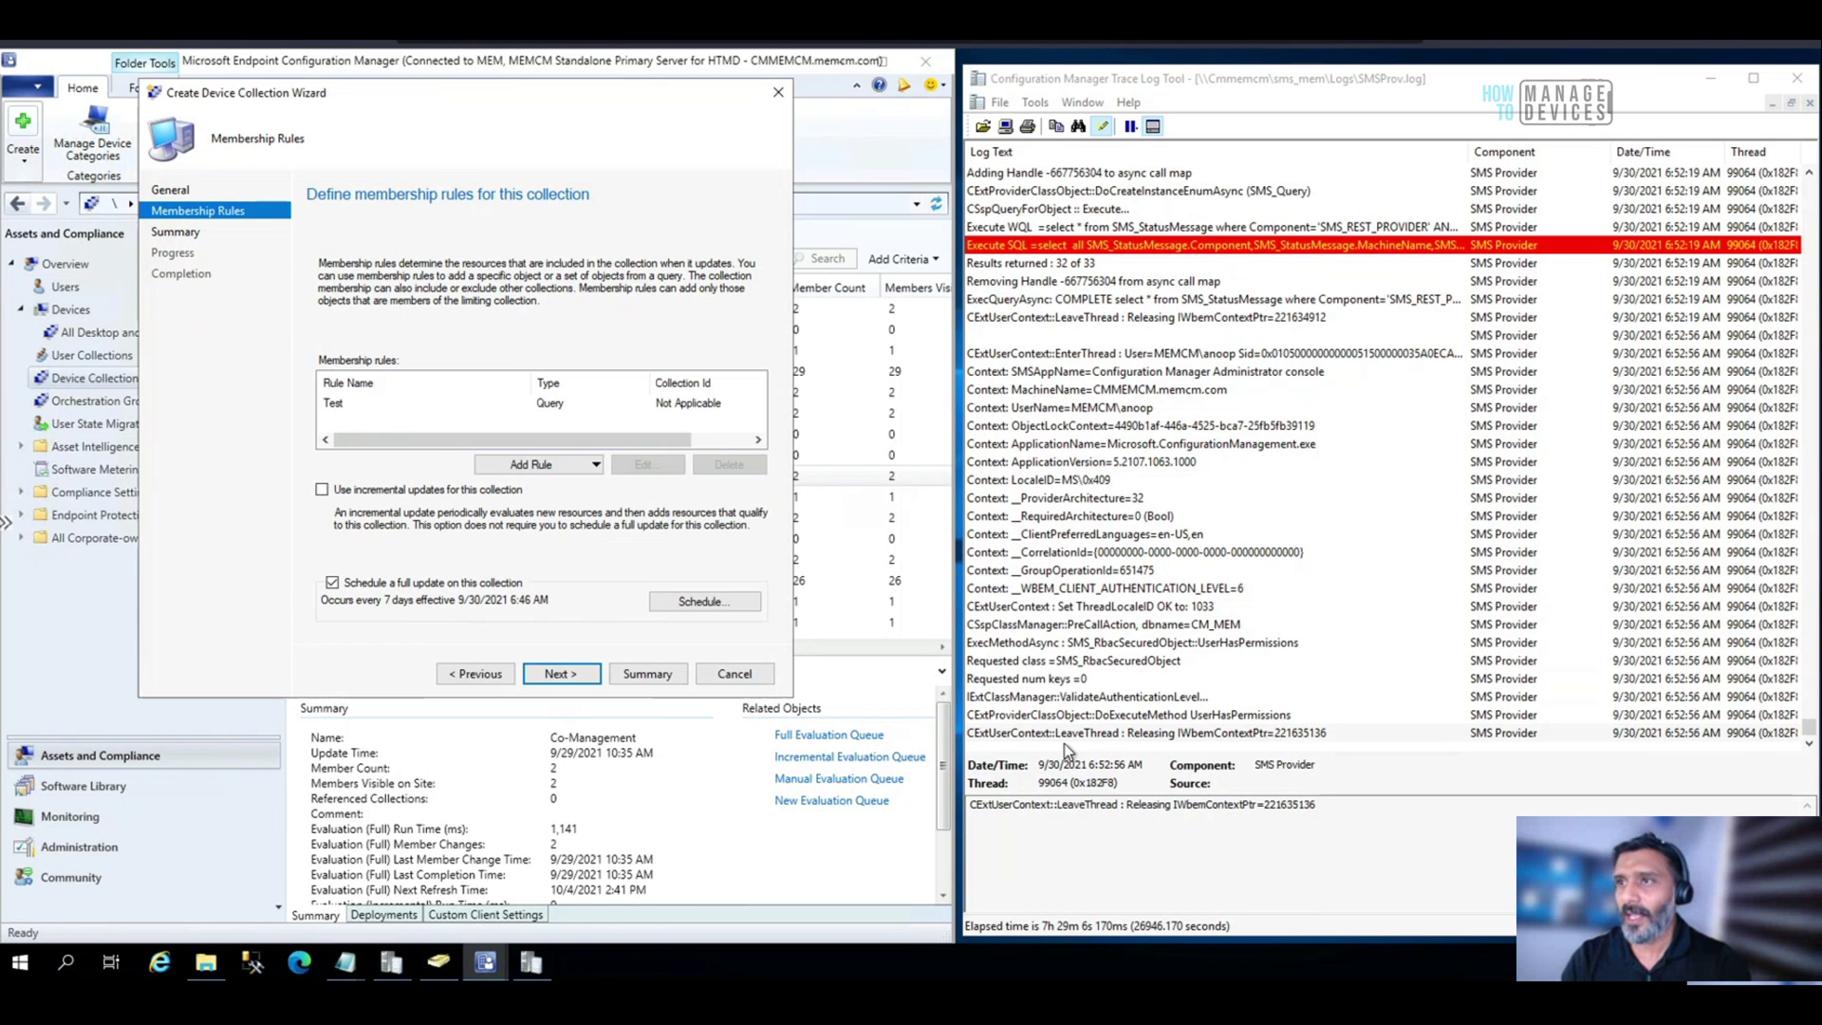
click(1073, 735)
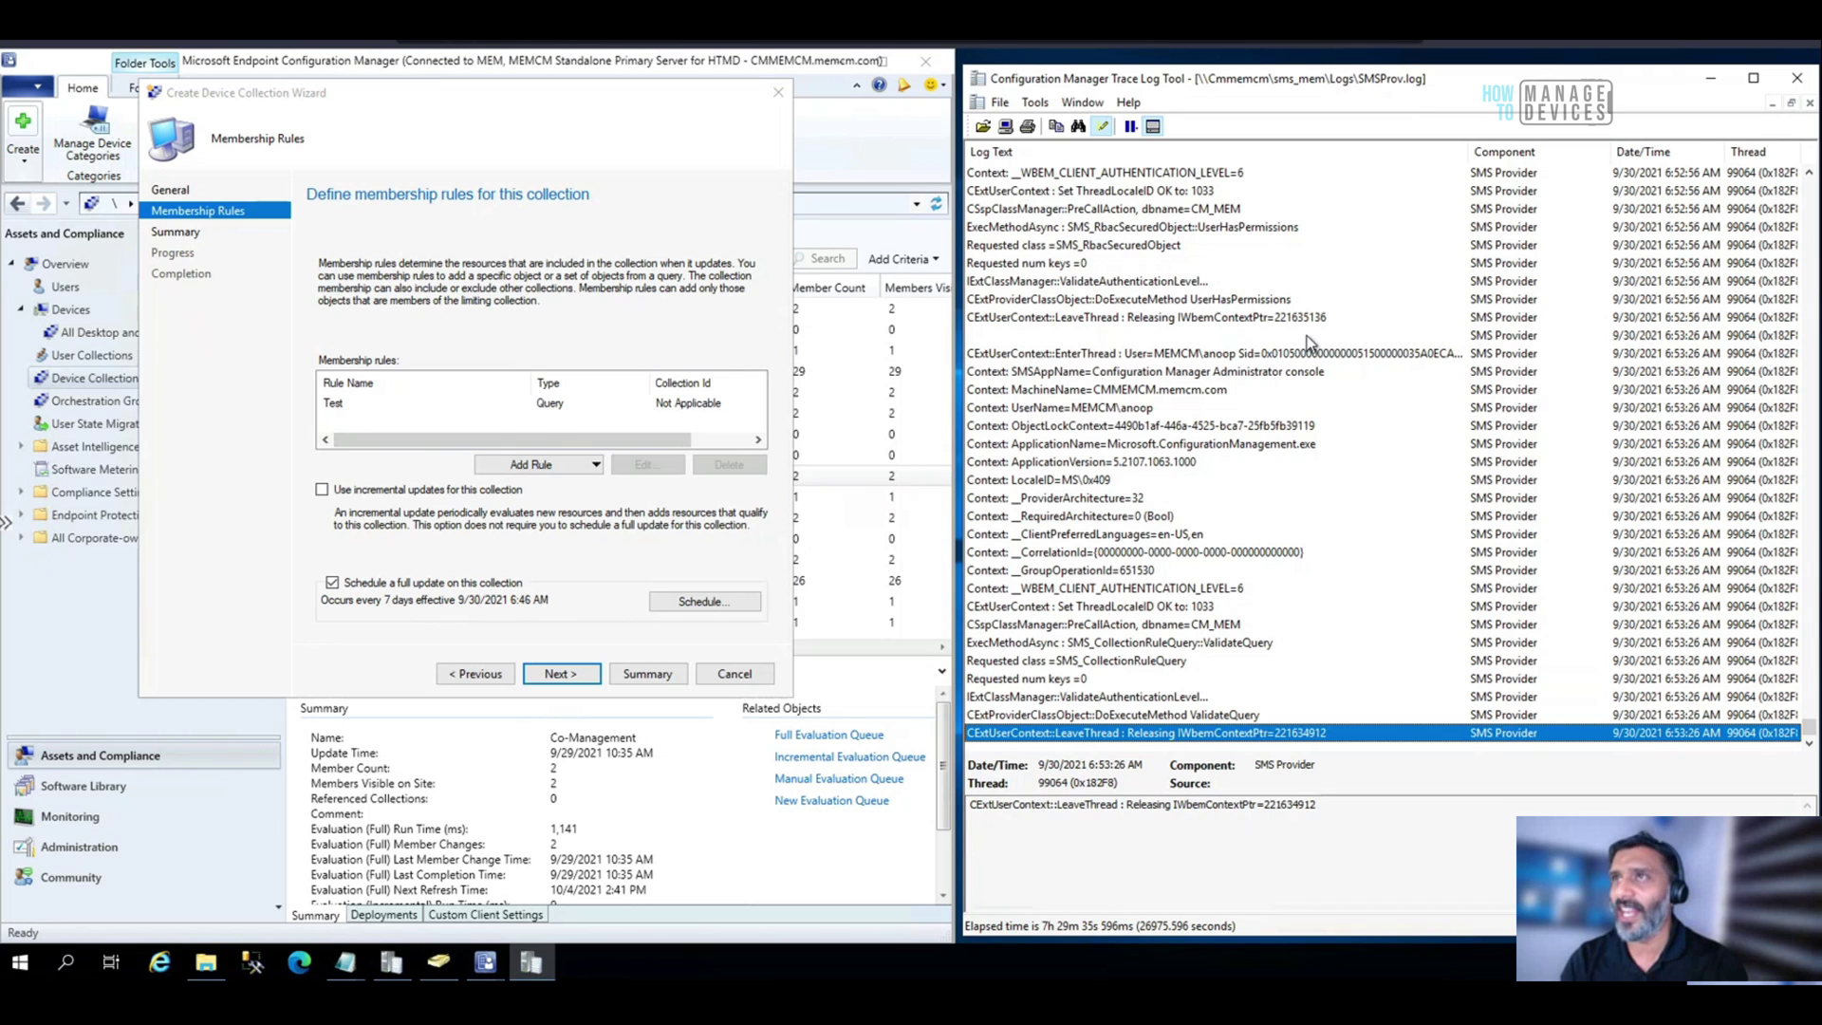
click(561, 675)
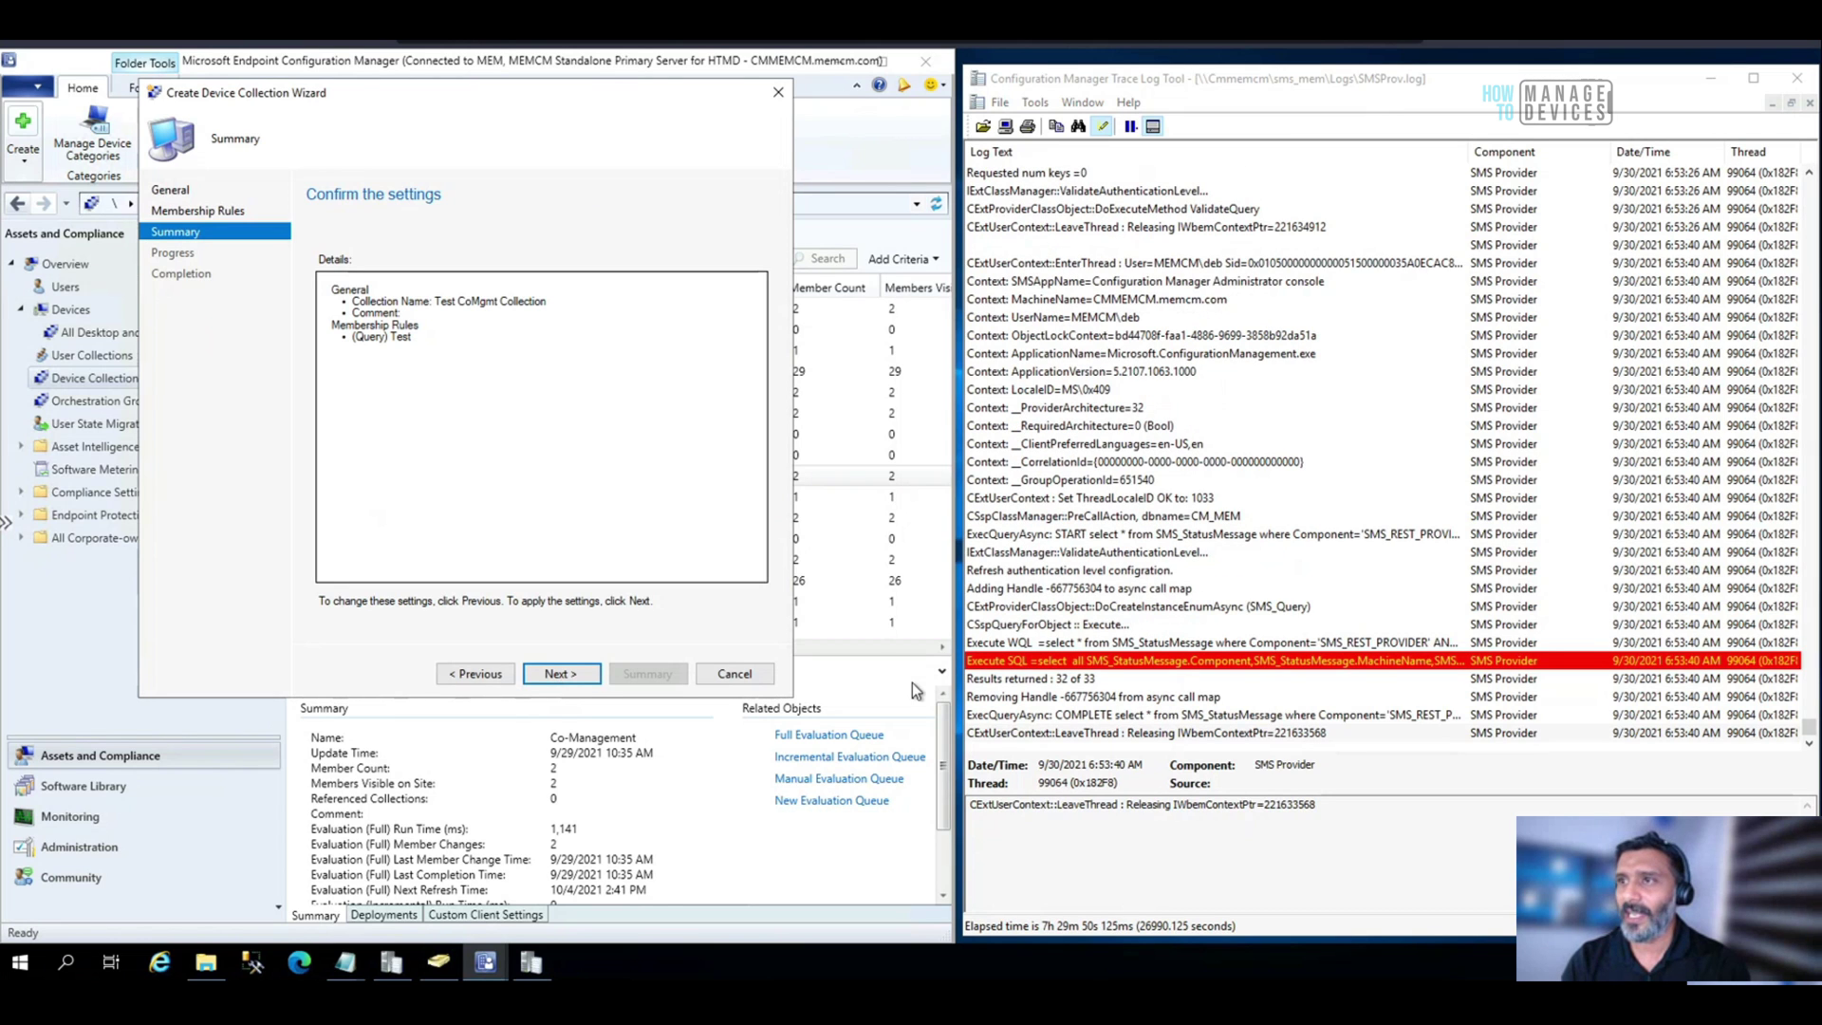
Inspect the SMSProv.log query entry in CMTrace, highlighting the MessageId 11609 and 11610 conditions.
click(1183, 724)
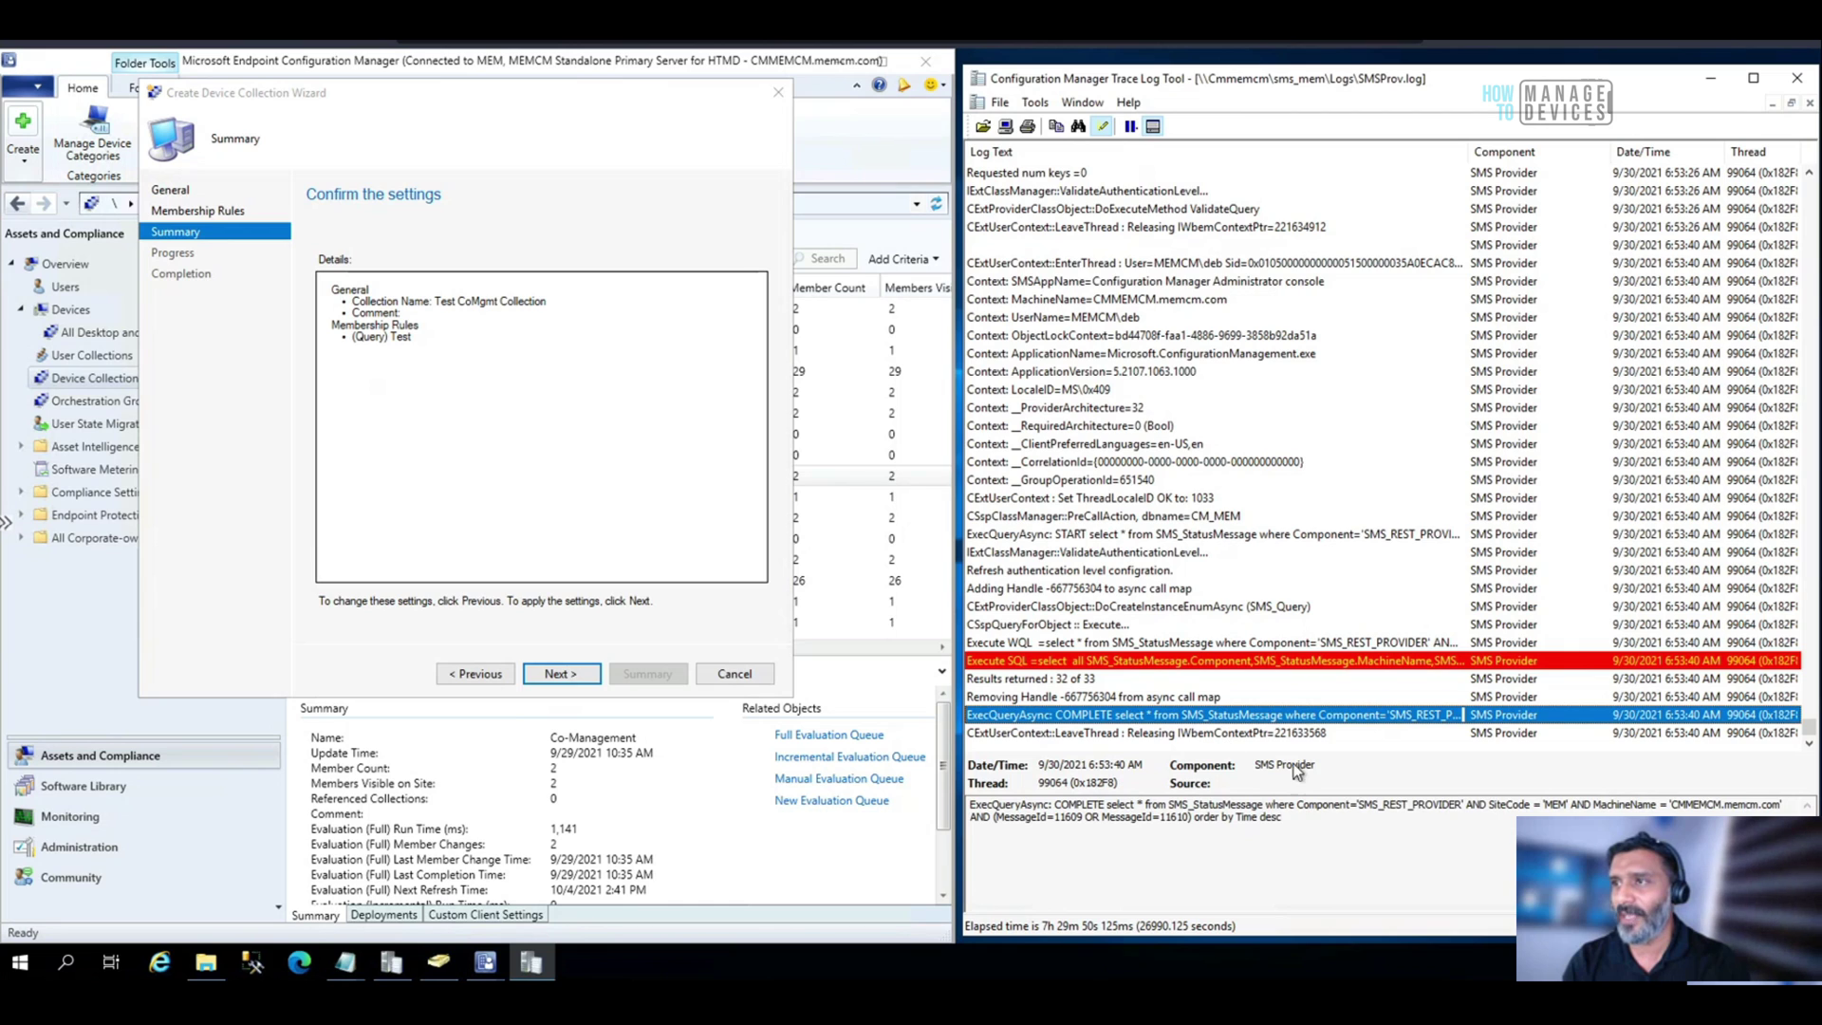
click(1326, 822)
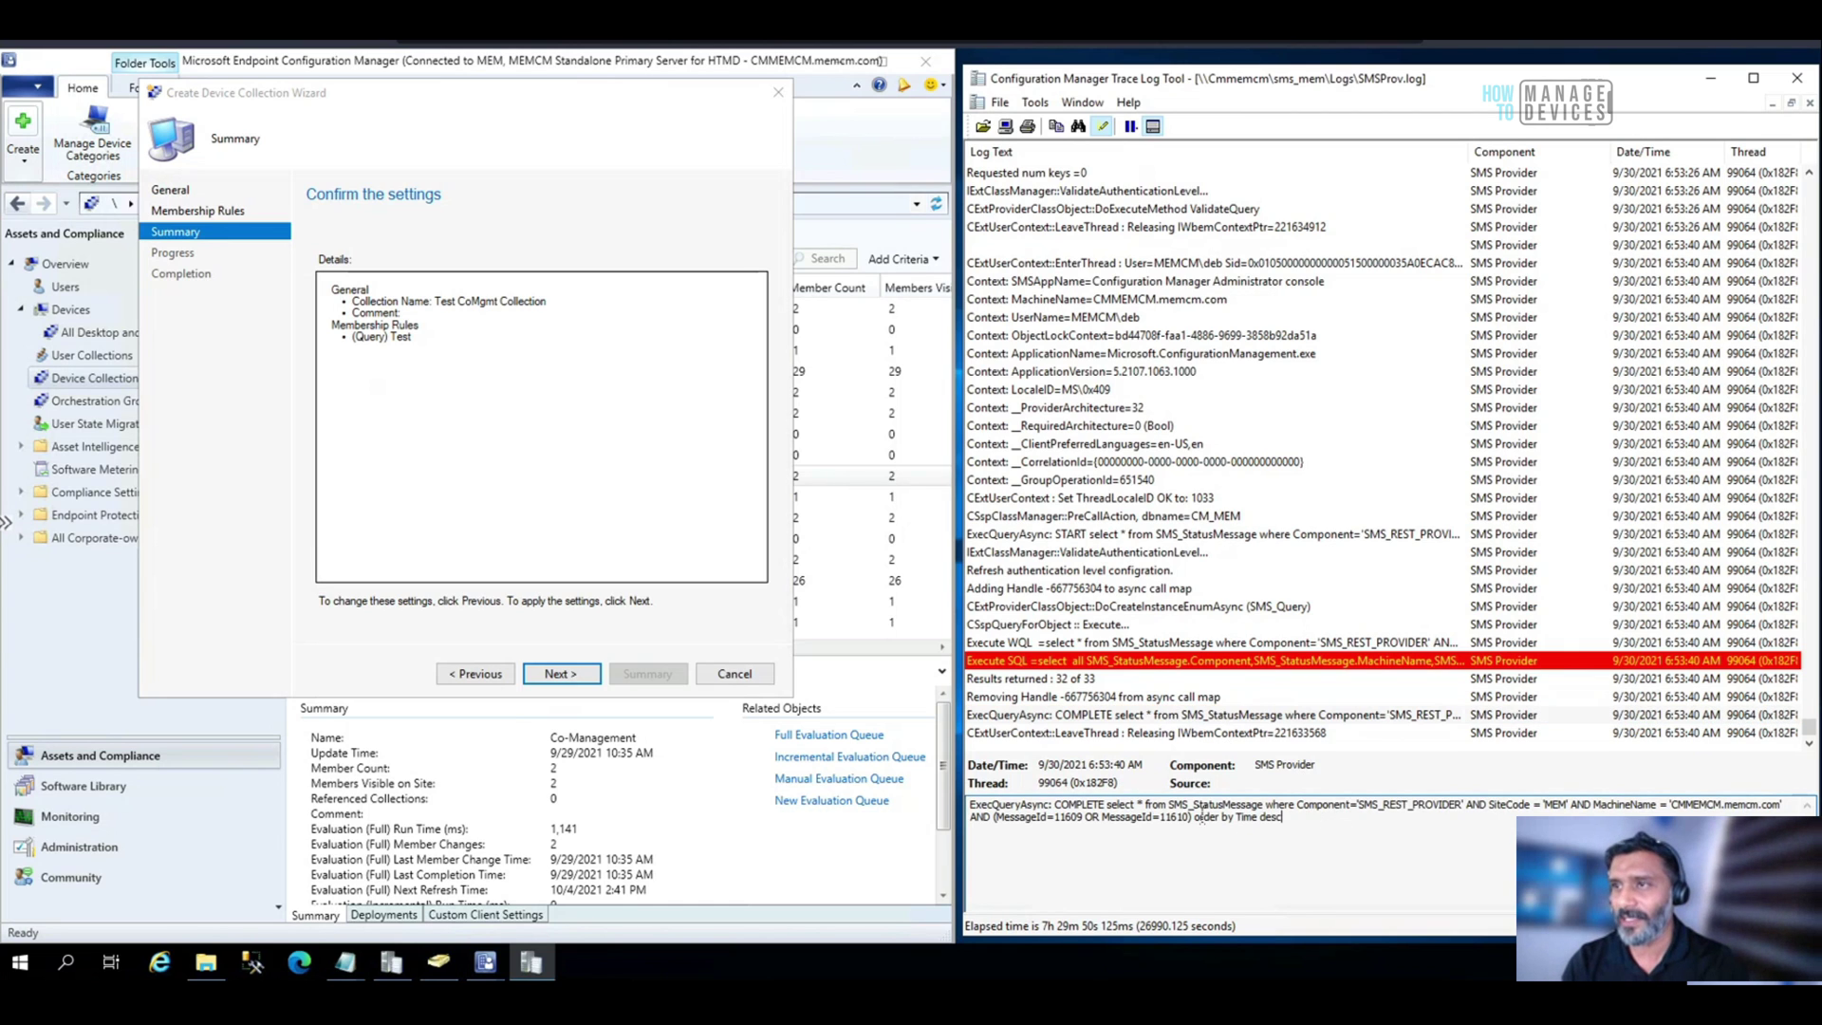
key(ctrl+a)
drag(1120, 804, 1287, 835)
click(1287, 835)
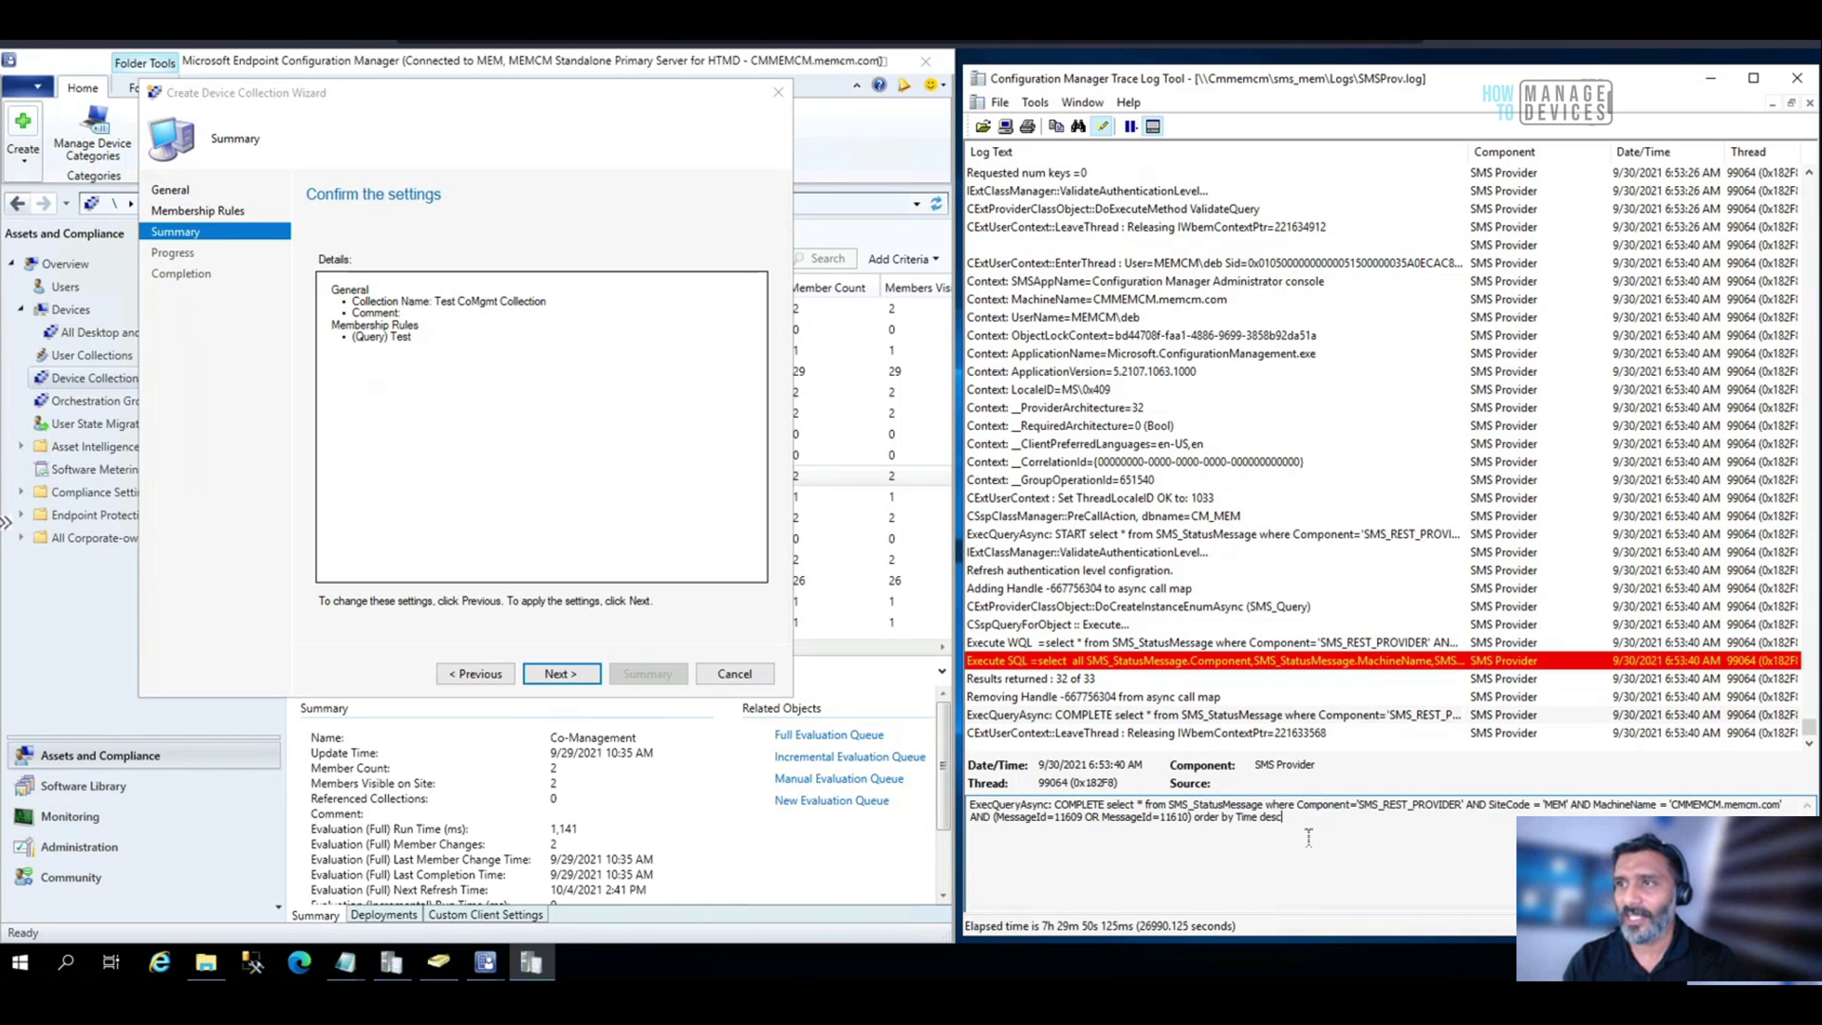
drag(1193, 819, 997, 824)
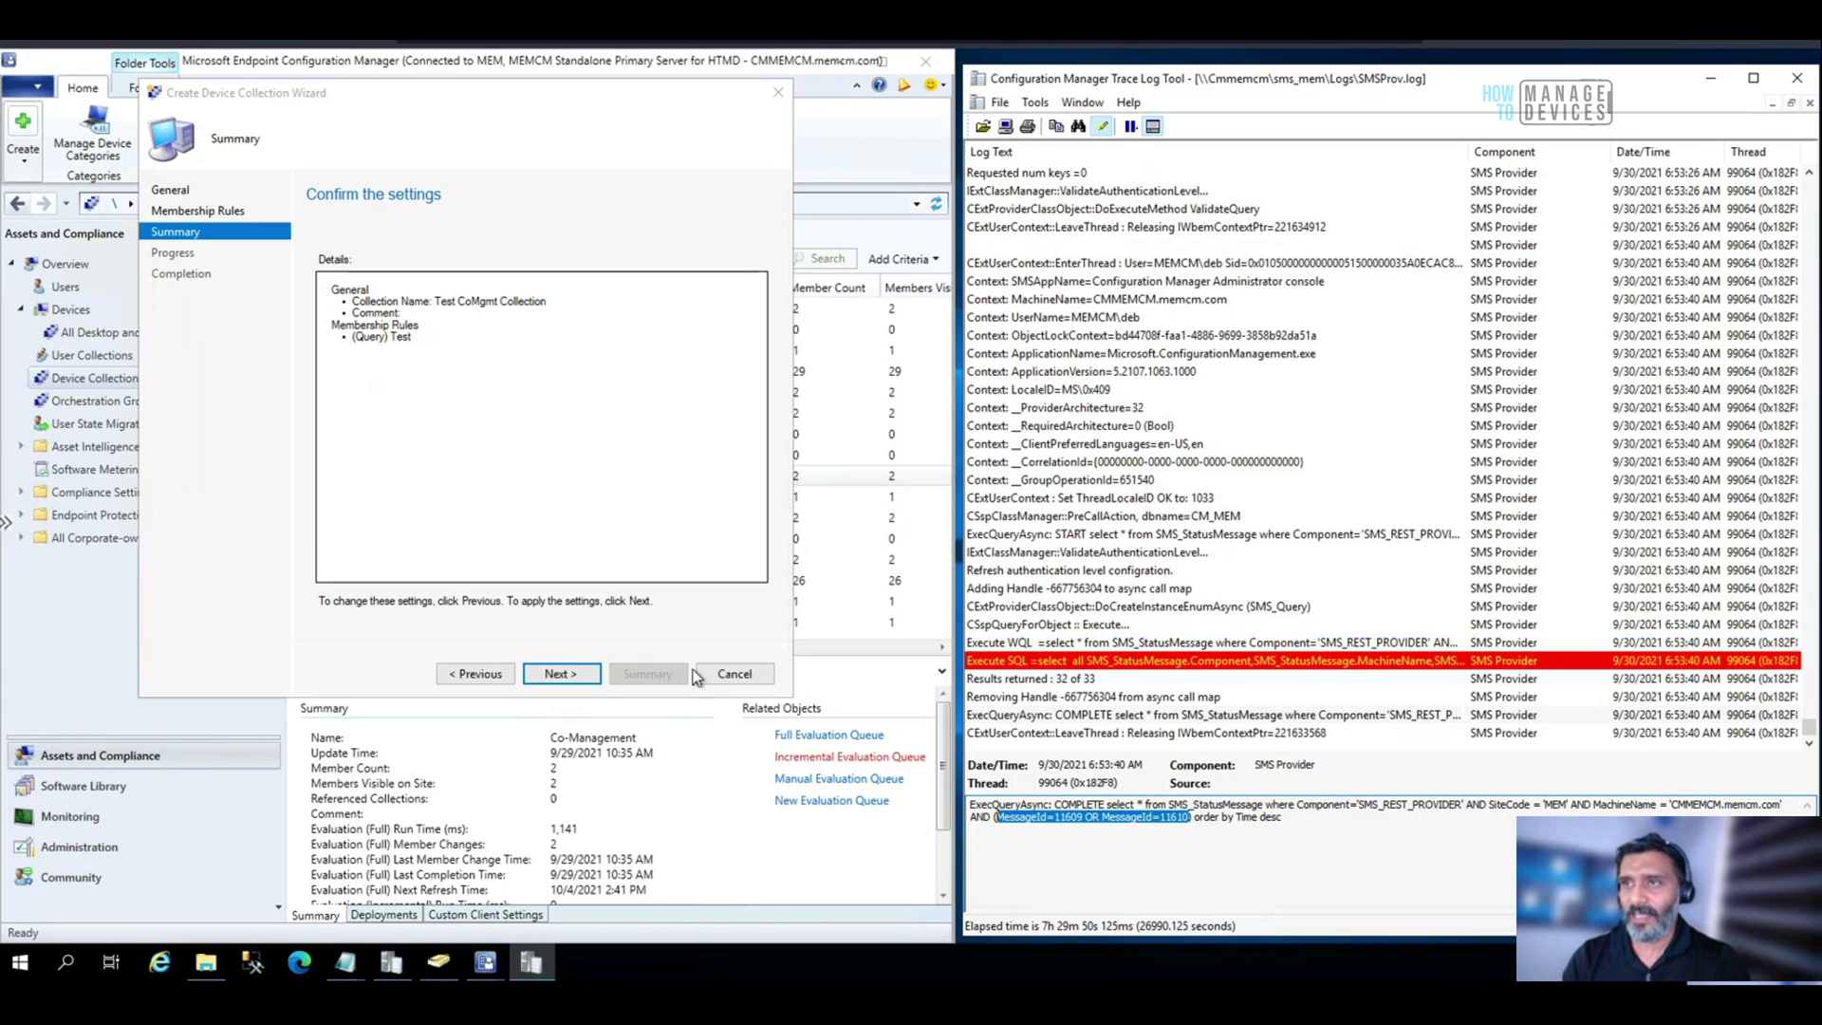
click(1301, 736)
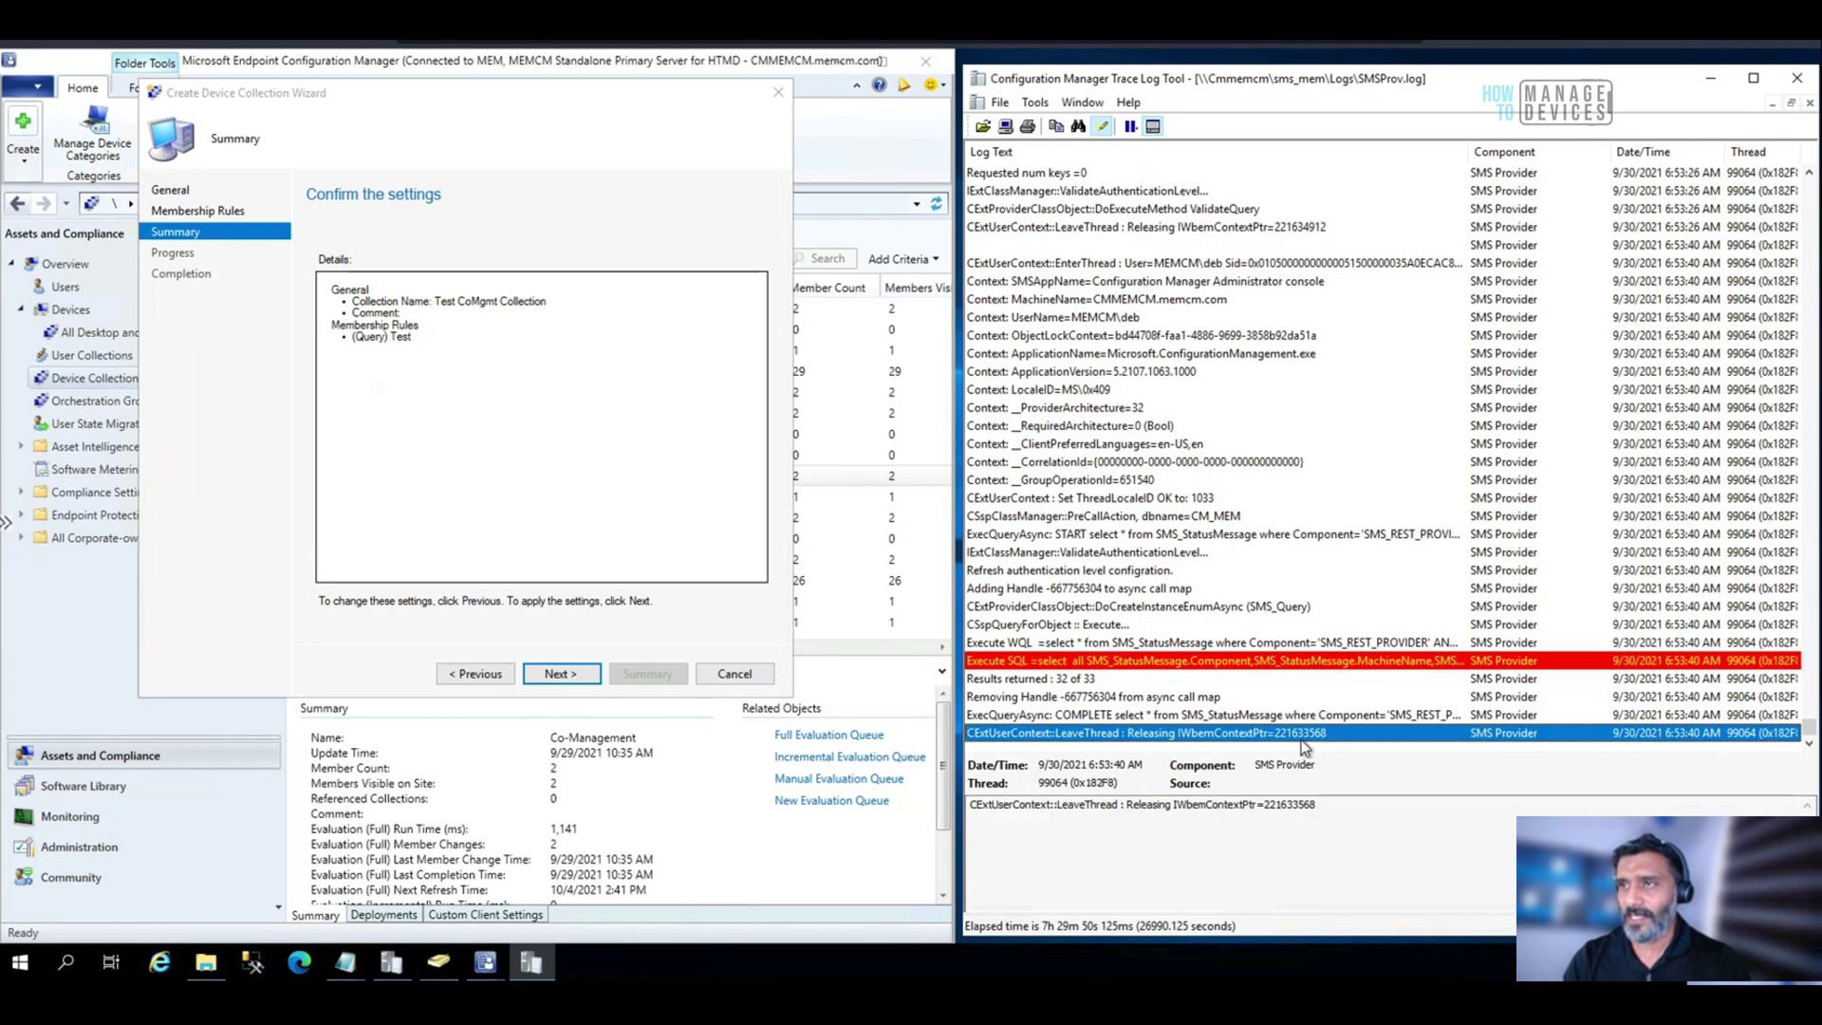
Create Test CoMgmt Collection and view the log entry recording collection MEM00024's insertion.
click(560, 679)
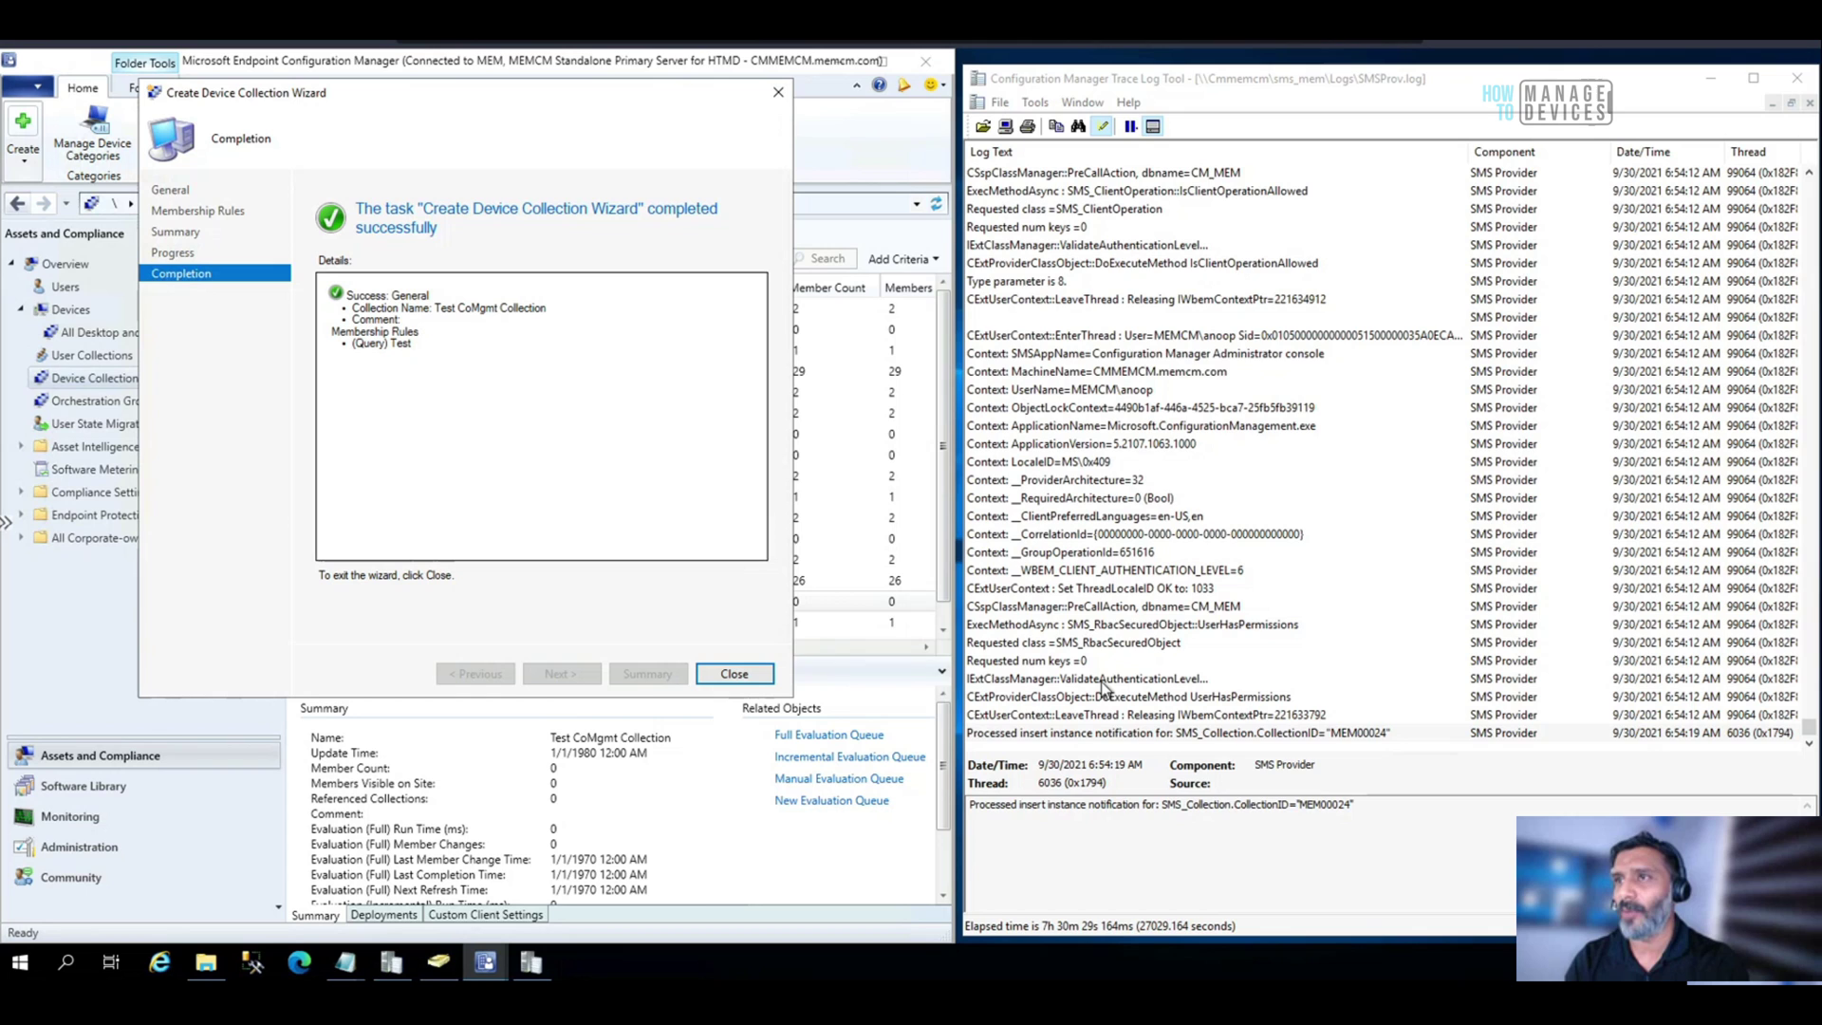
click(1124, 730)
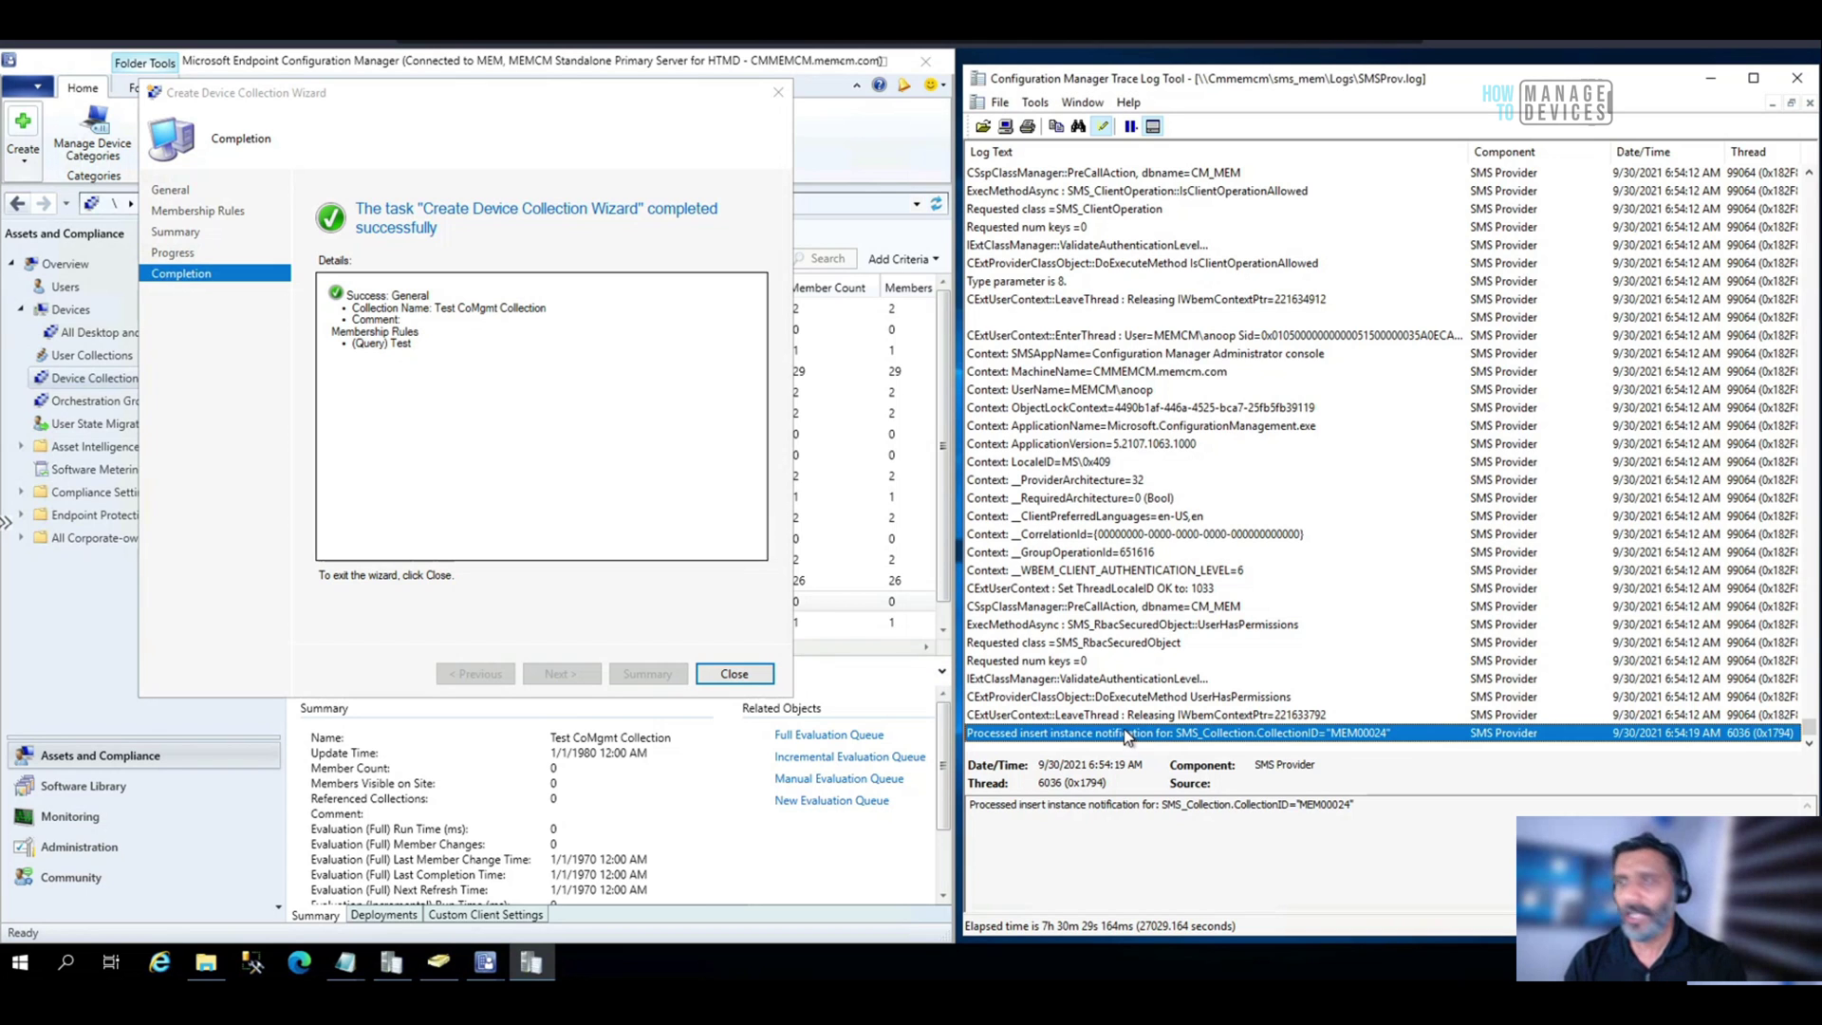
Set up a CMTrace Find searching upward, with the existing Find what text selected.
key(ctrl+f)
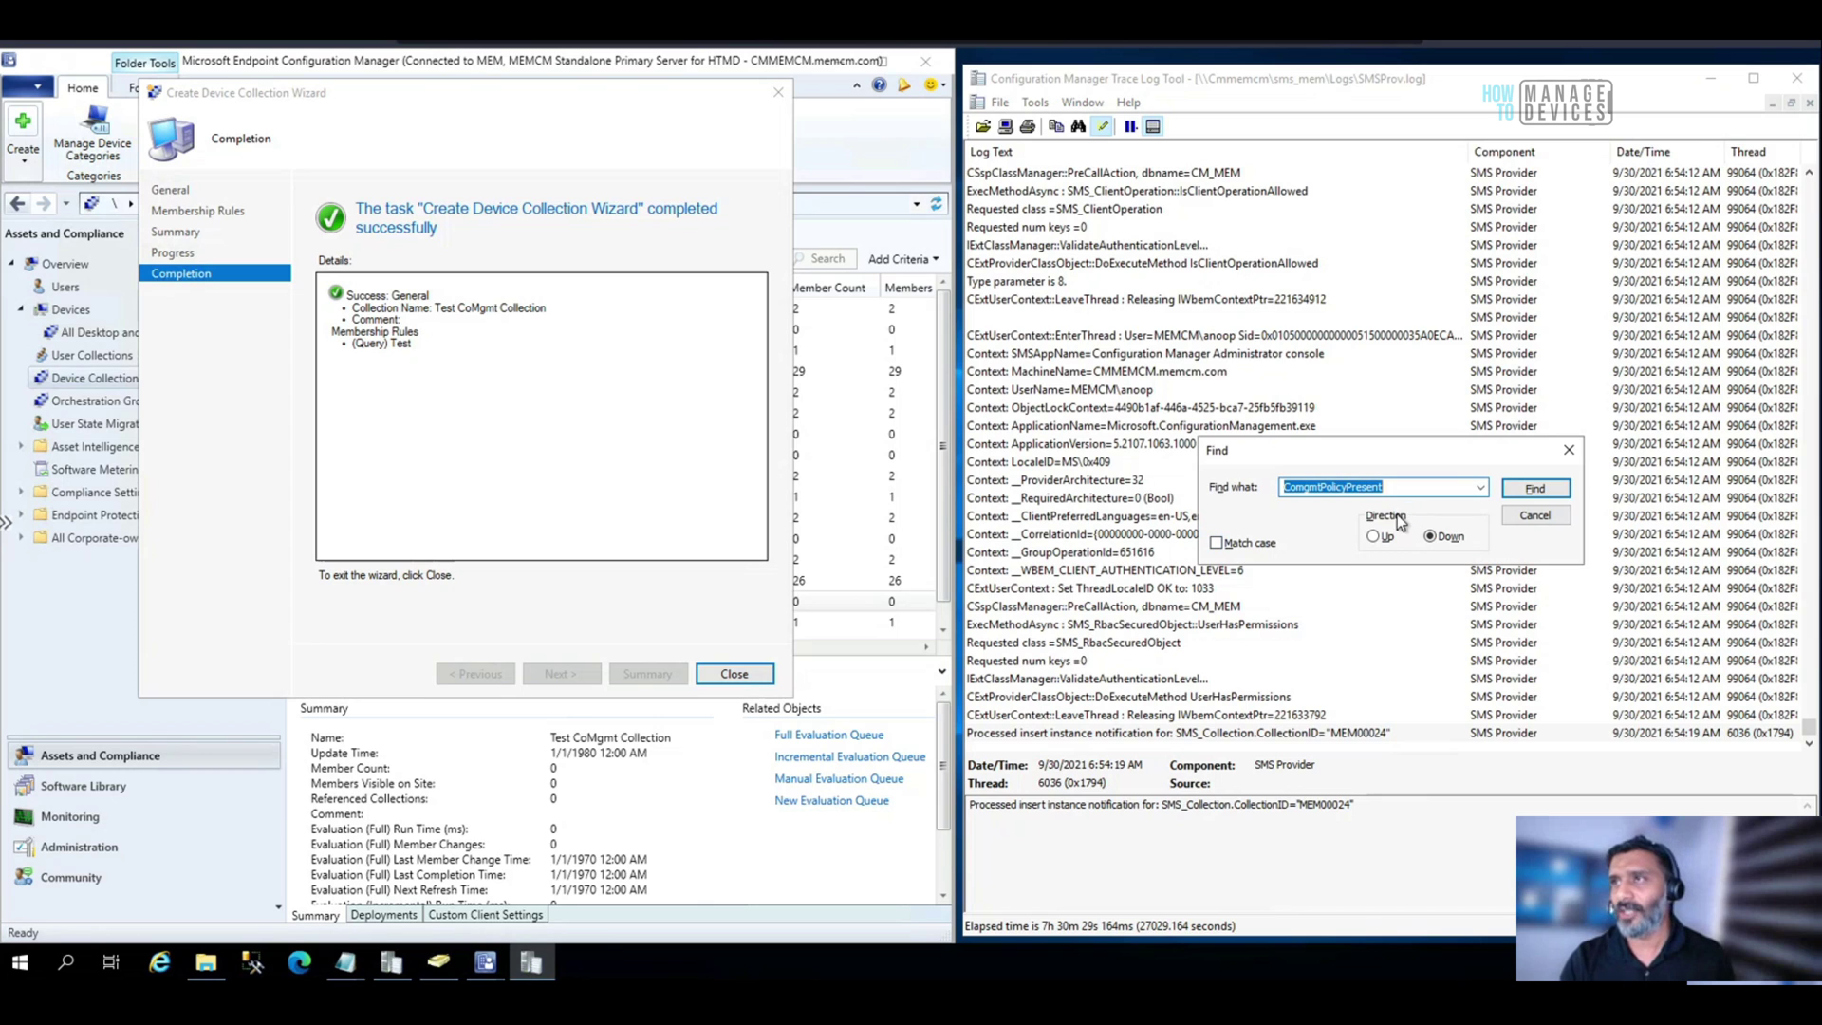
click(1380, 538)
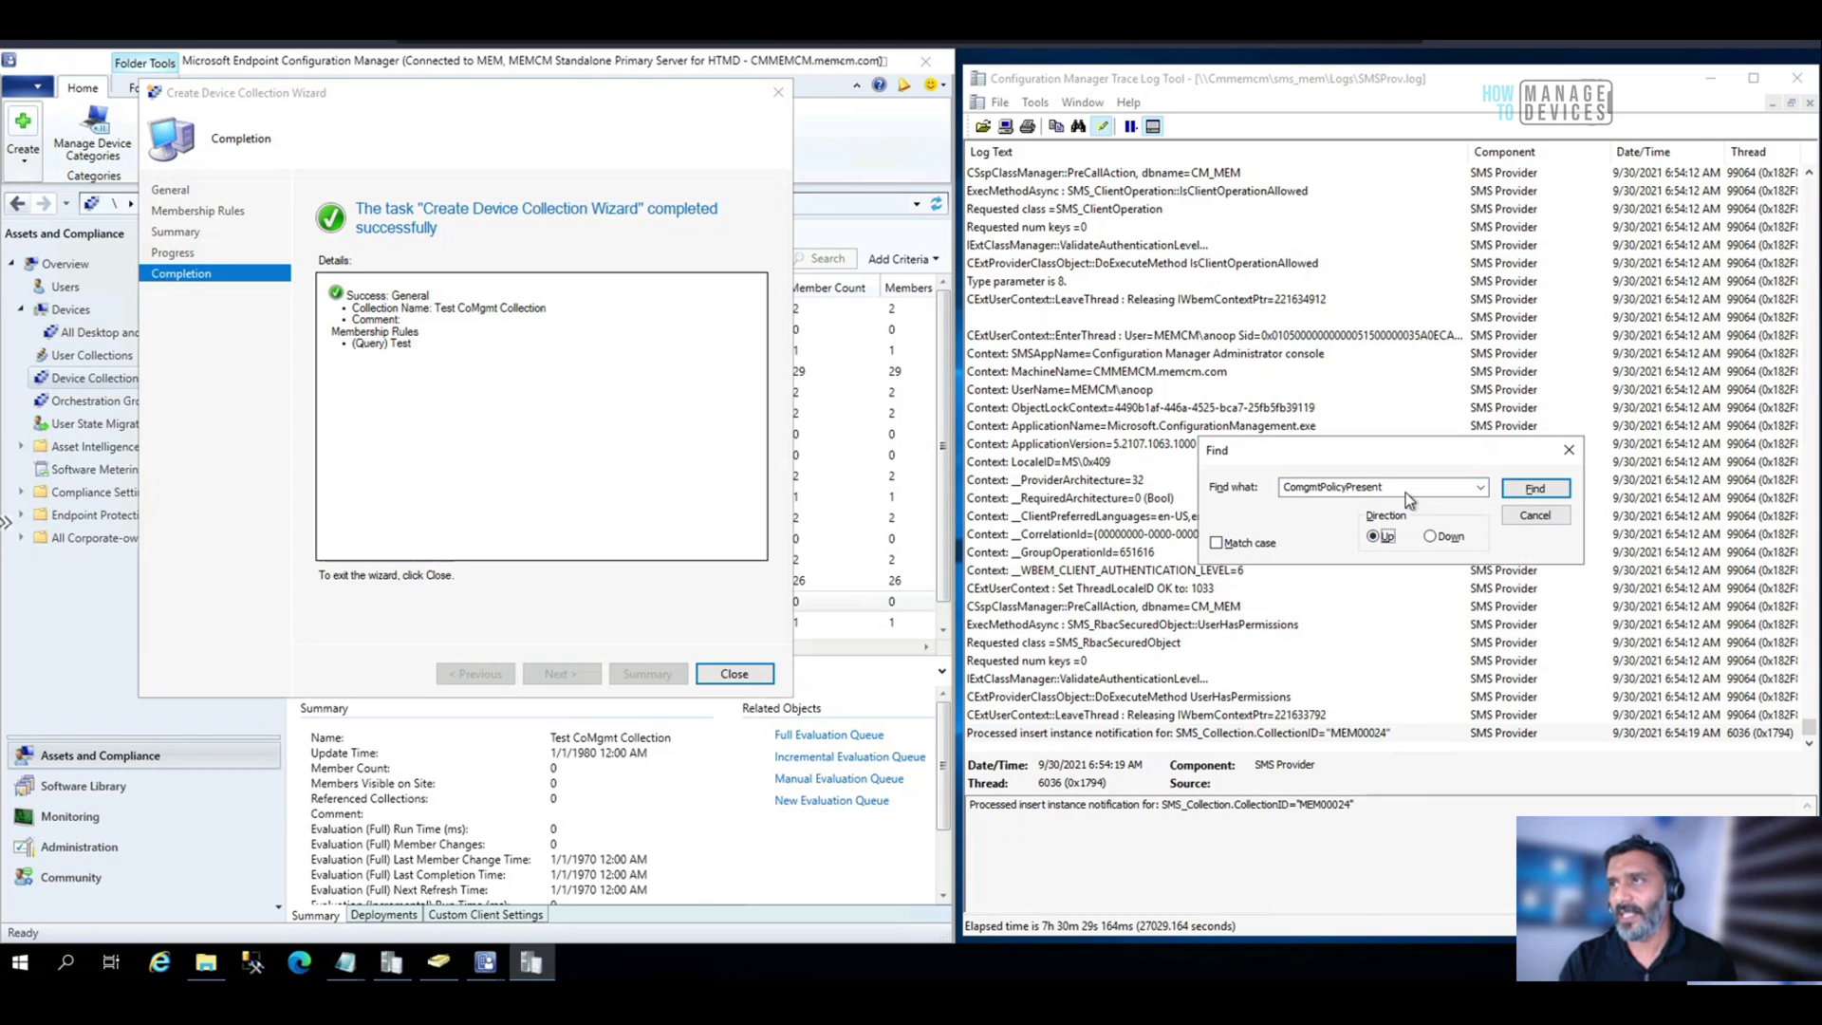
double_click(1343, 491)
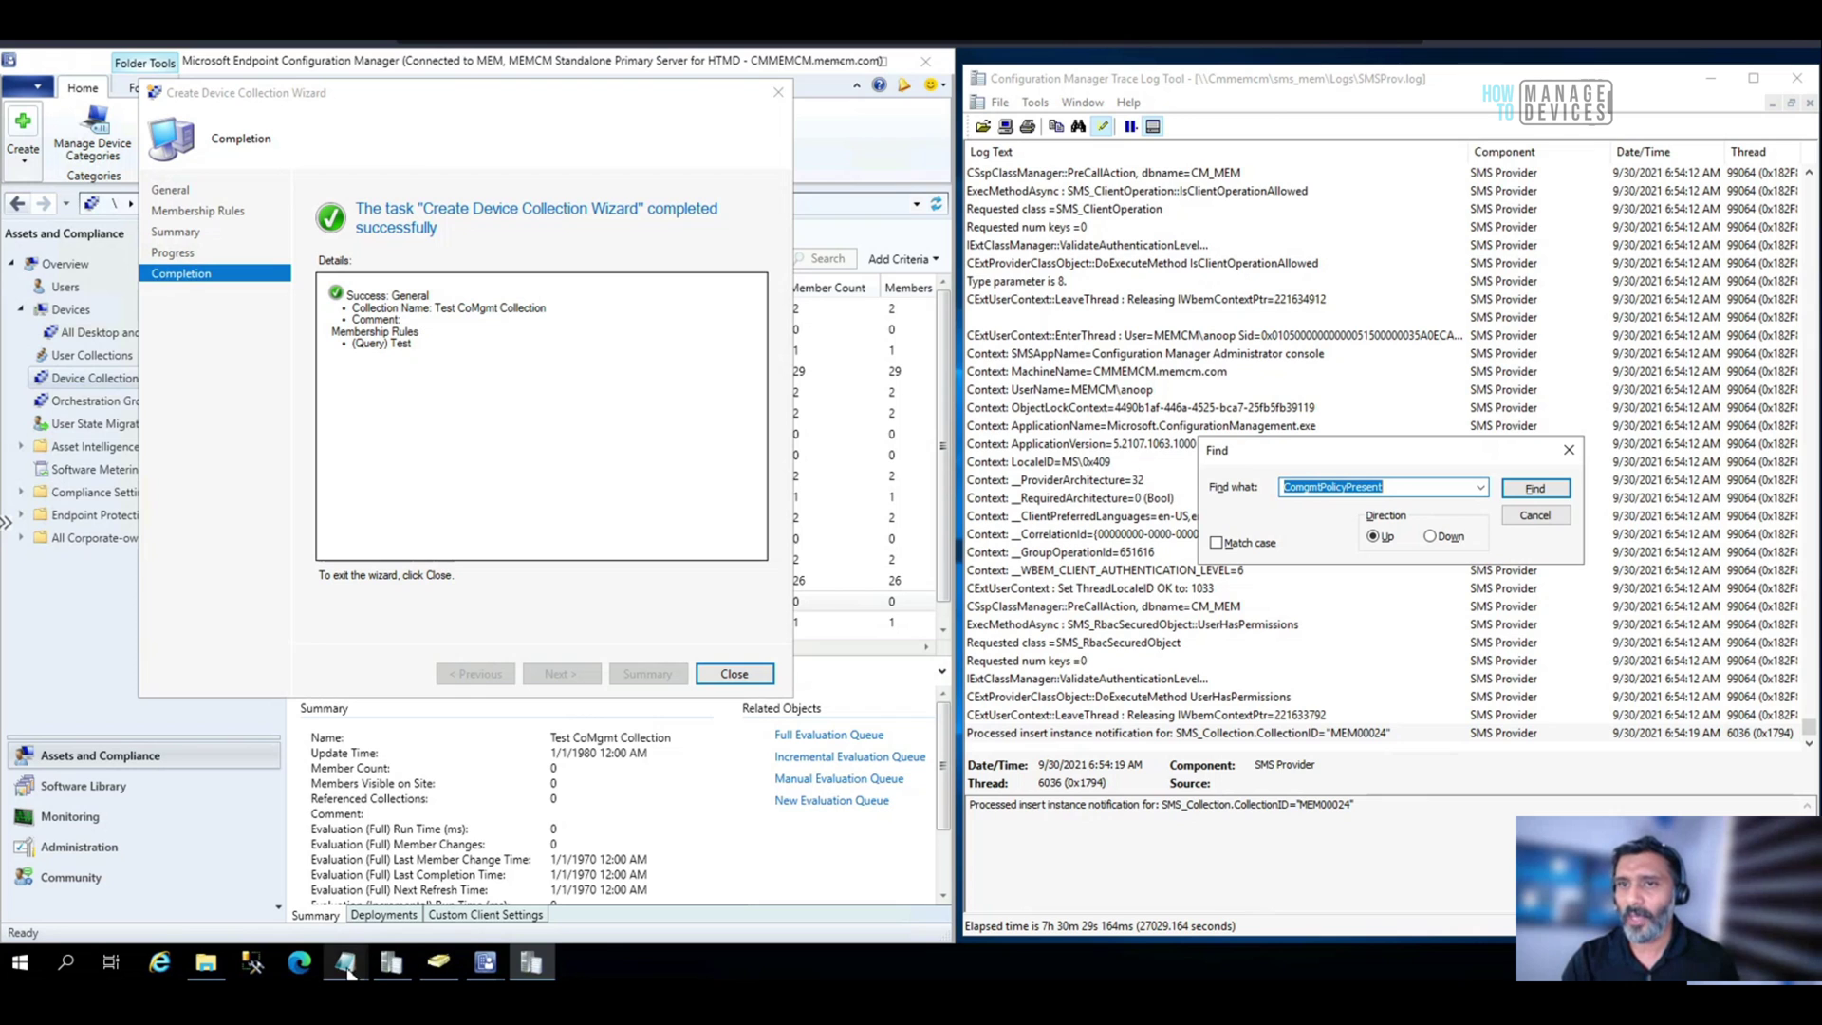
Select the CoMgmtPolicyPresent column name in the Notepad copy of the query.
mouse_move(348, 967)
click(283, 880)
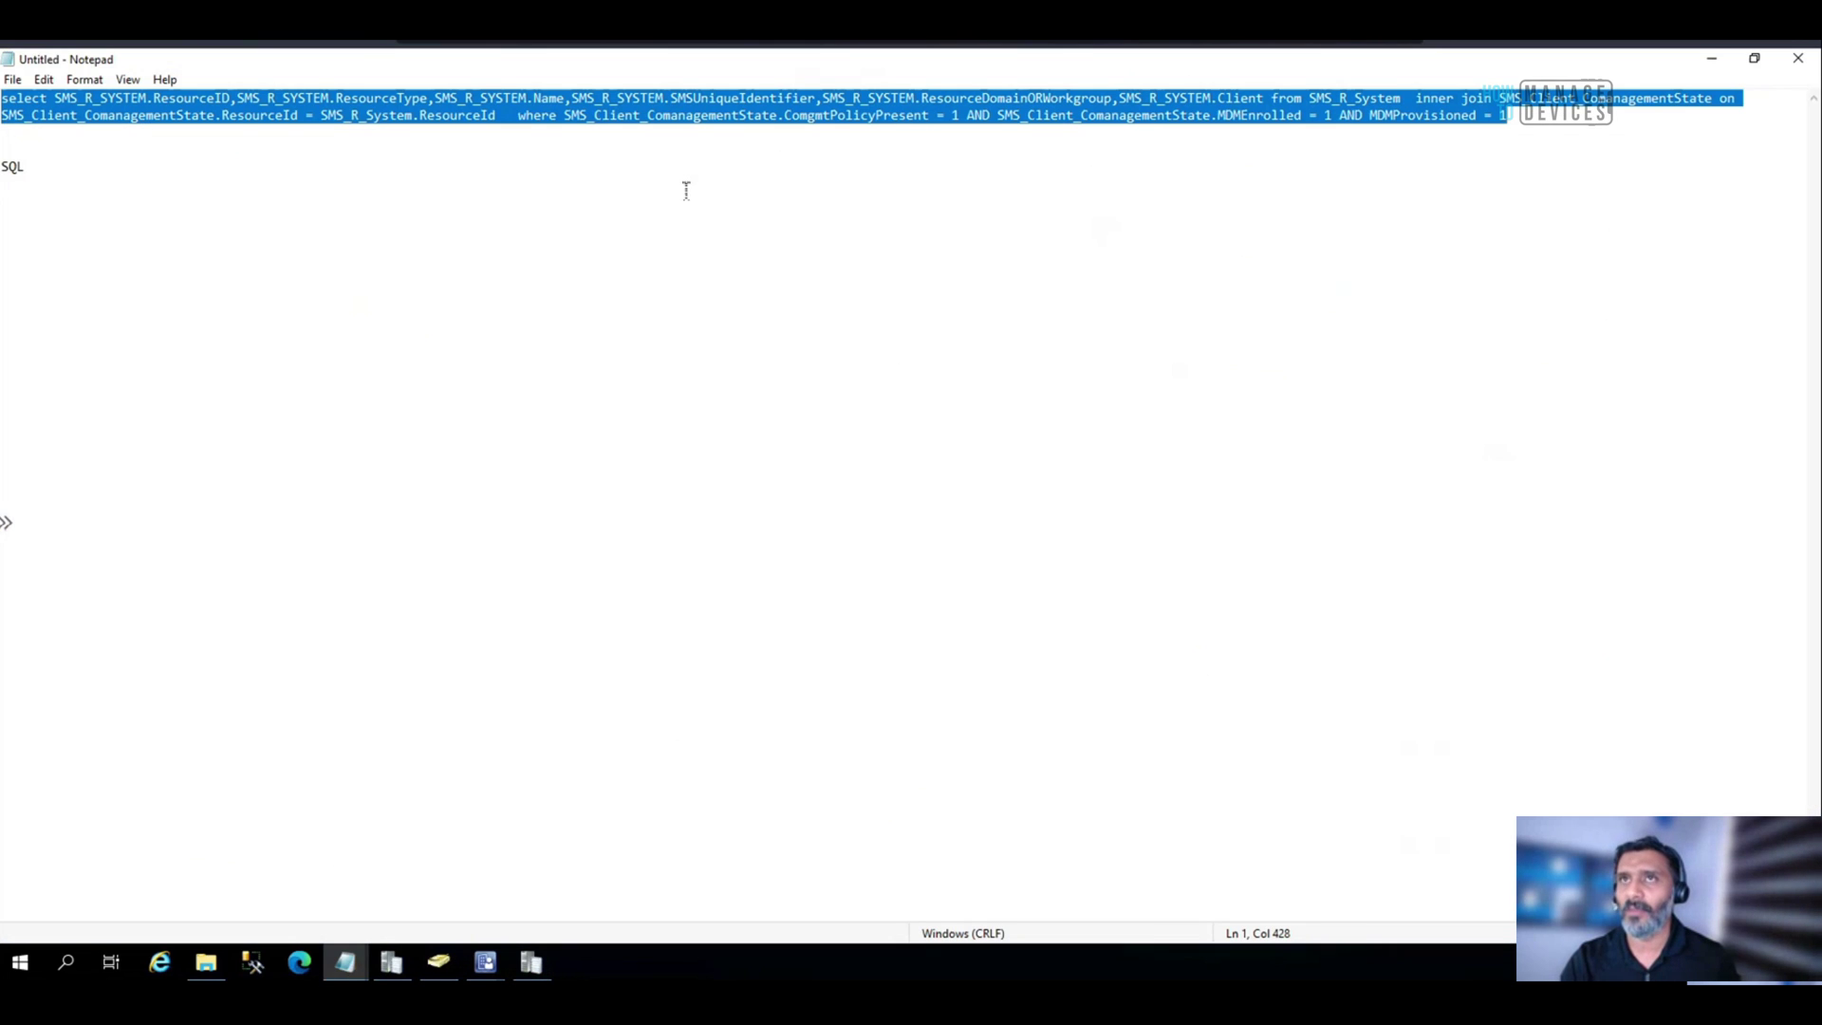
click(860, 118)
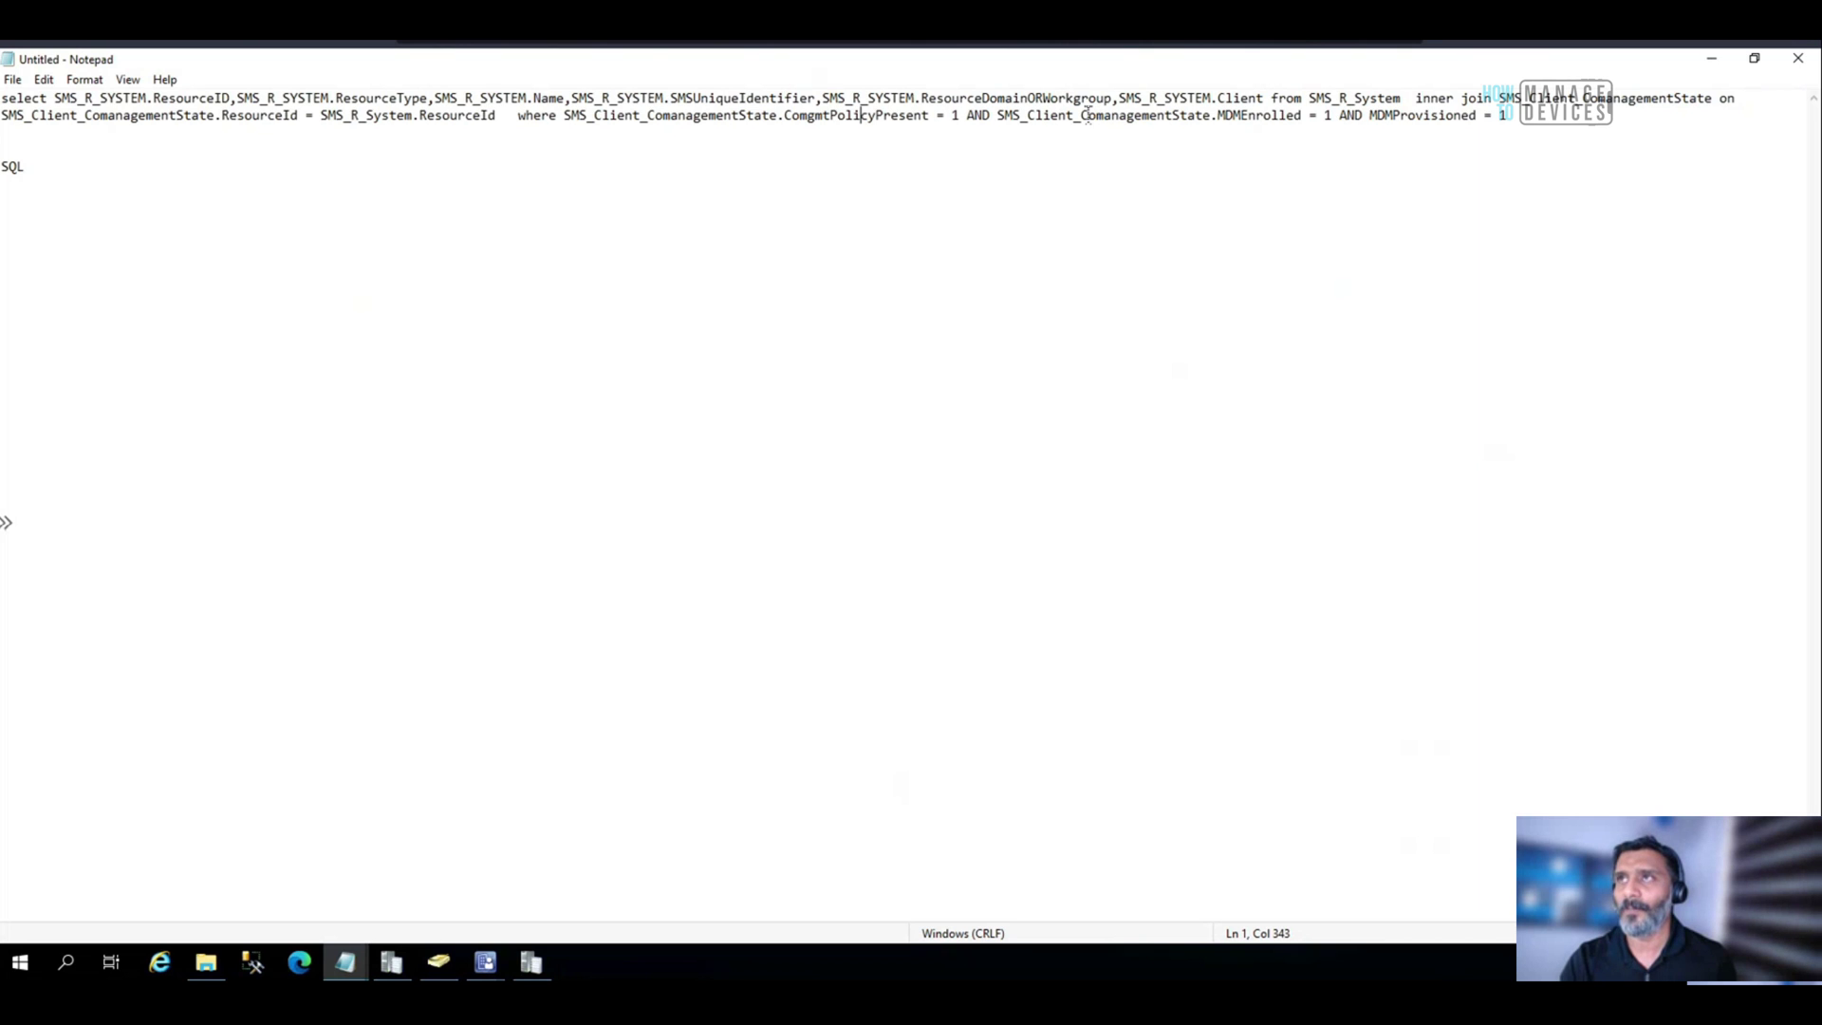
drag(1088, 115, 1241, 115)
drag(787, 114, 967, 120)
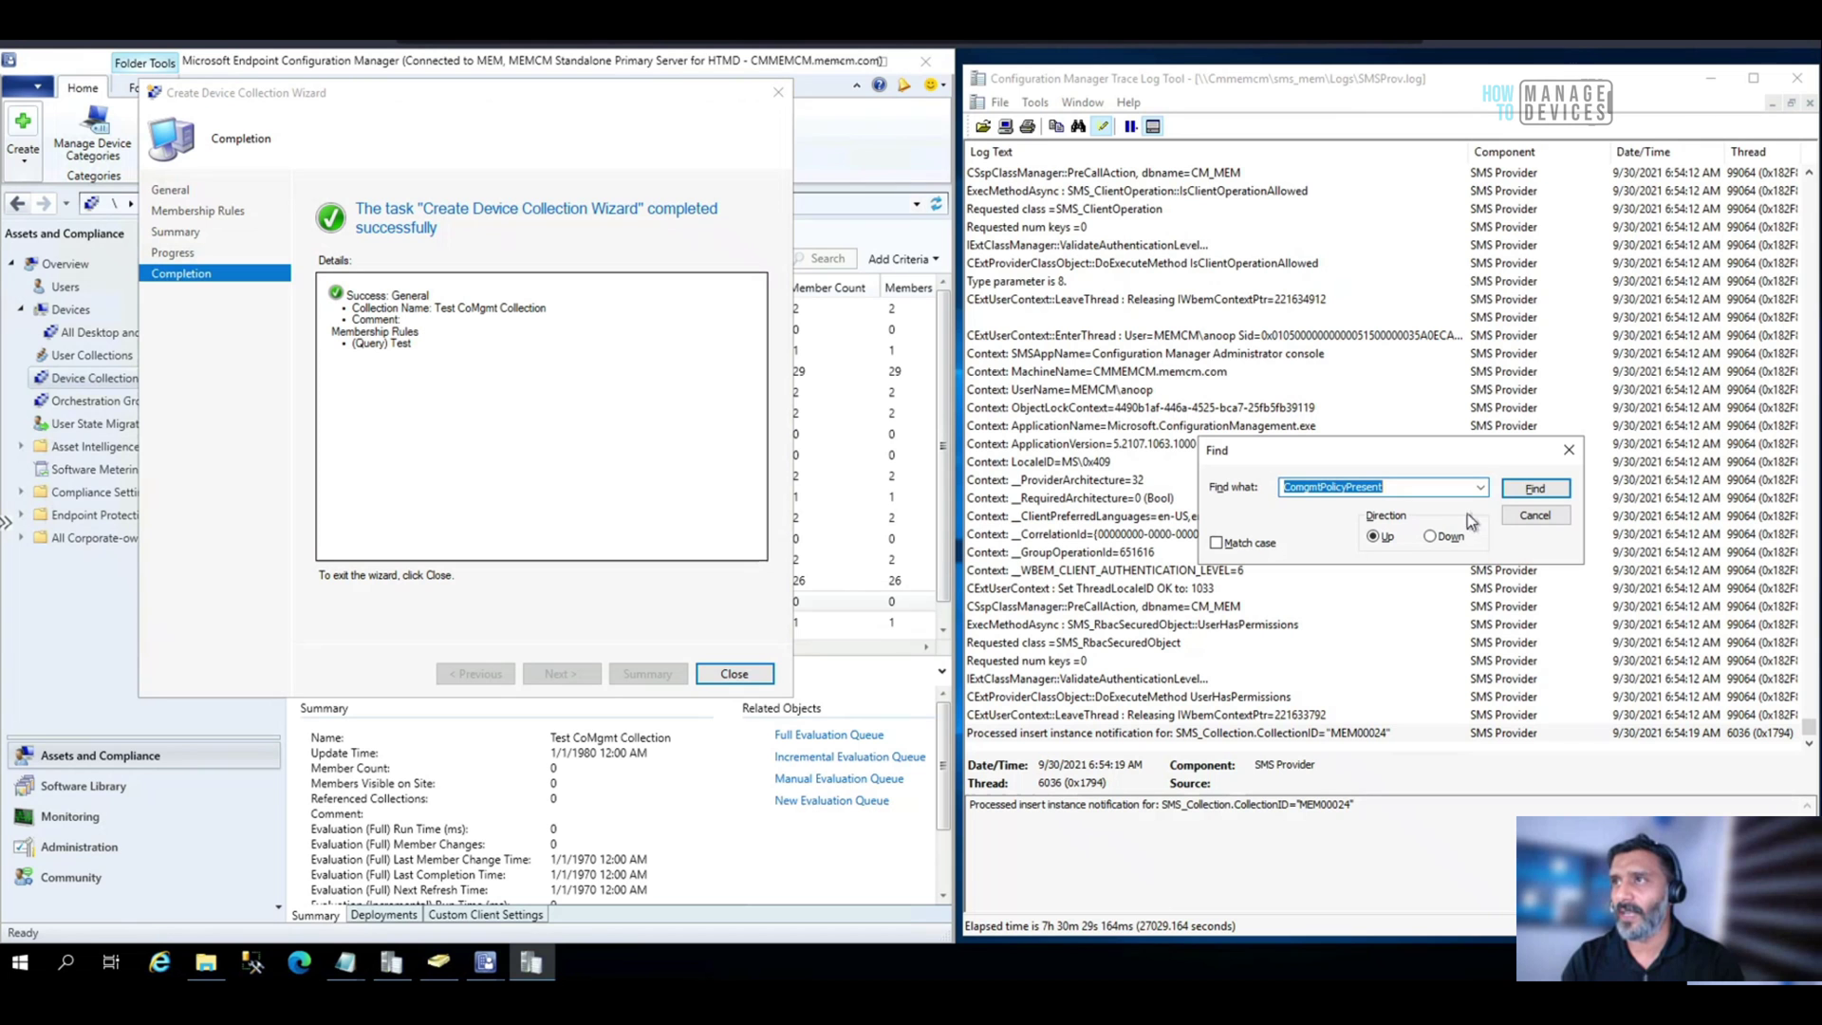
Find the CoMgmtPolicyPresent log line and compare its Literal SQL and Amended CR query entries.
click(1534, 488)
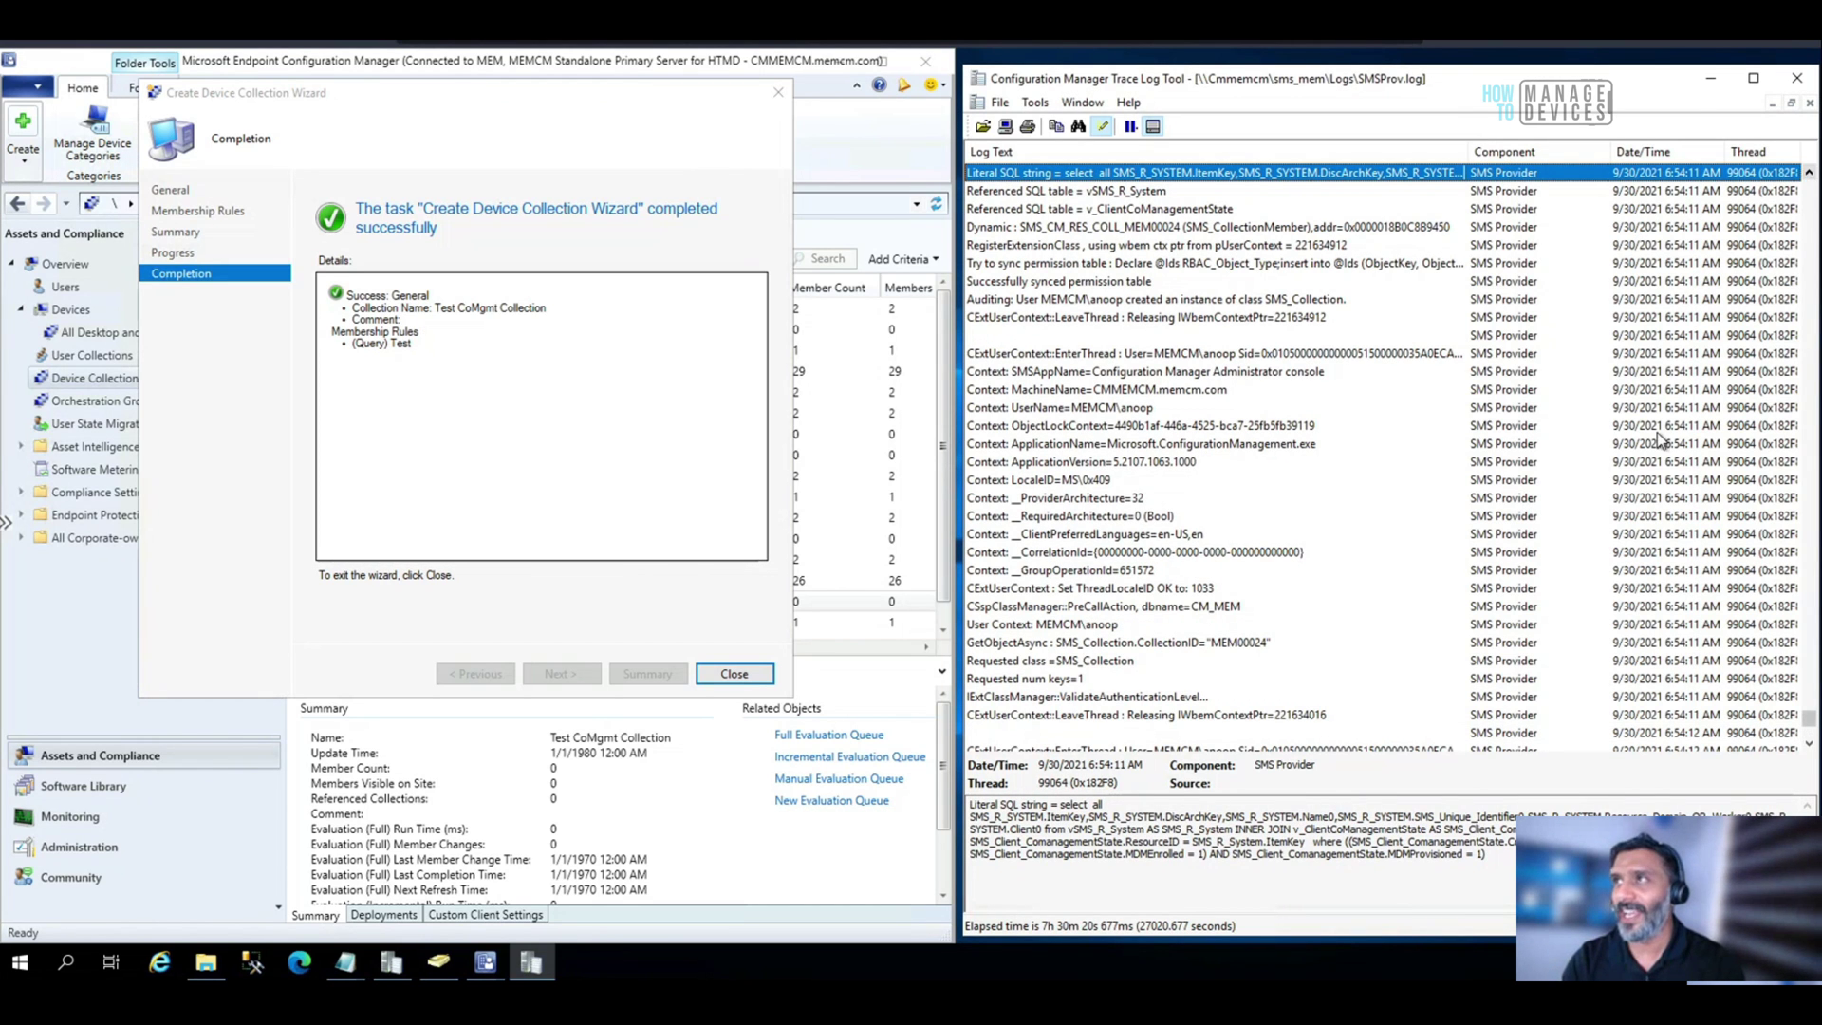
drag(1487, 854, 1065, 803)
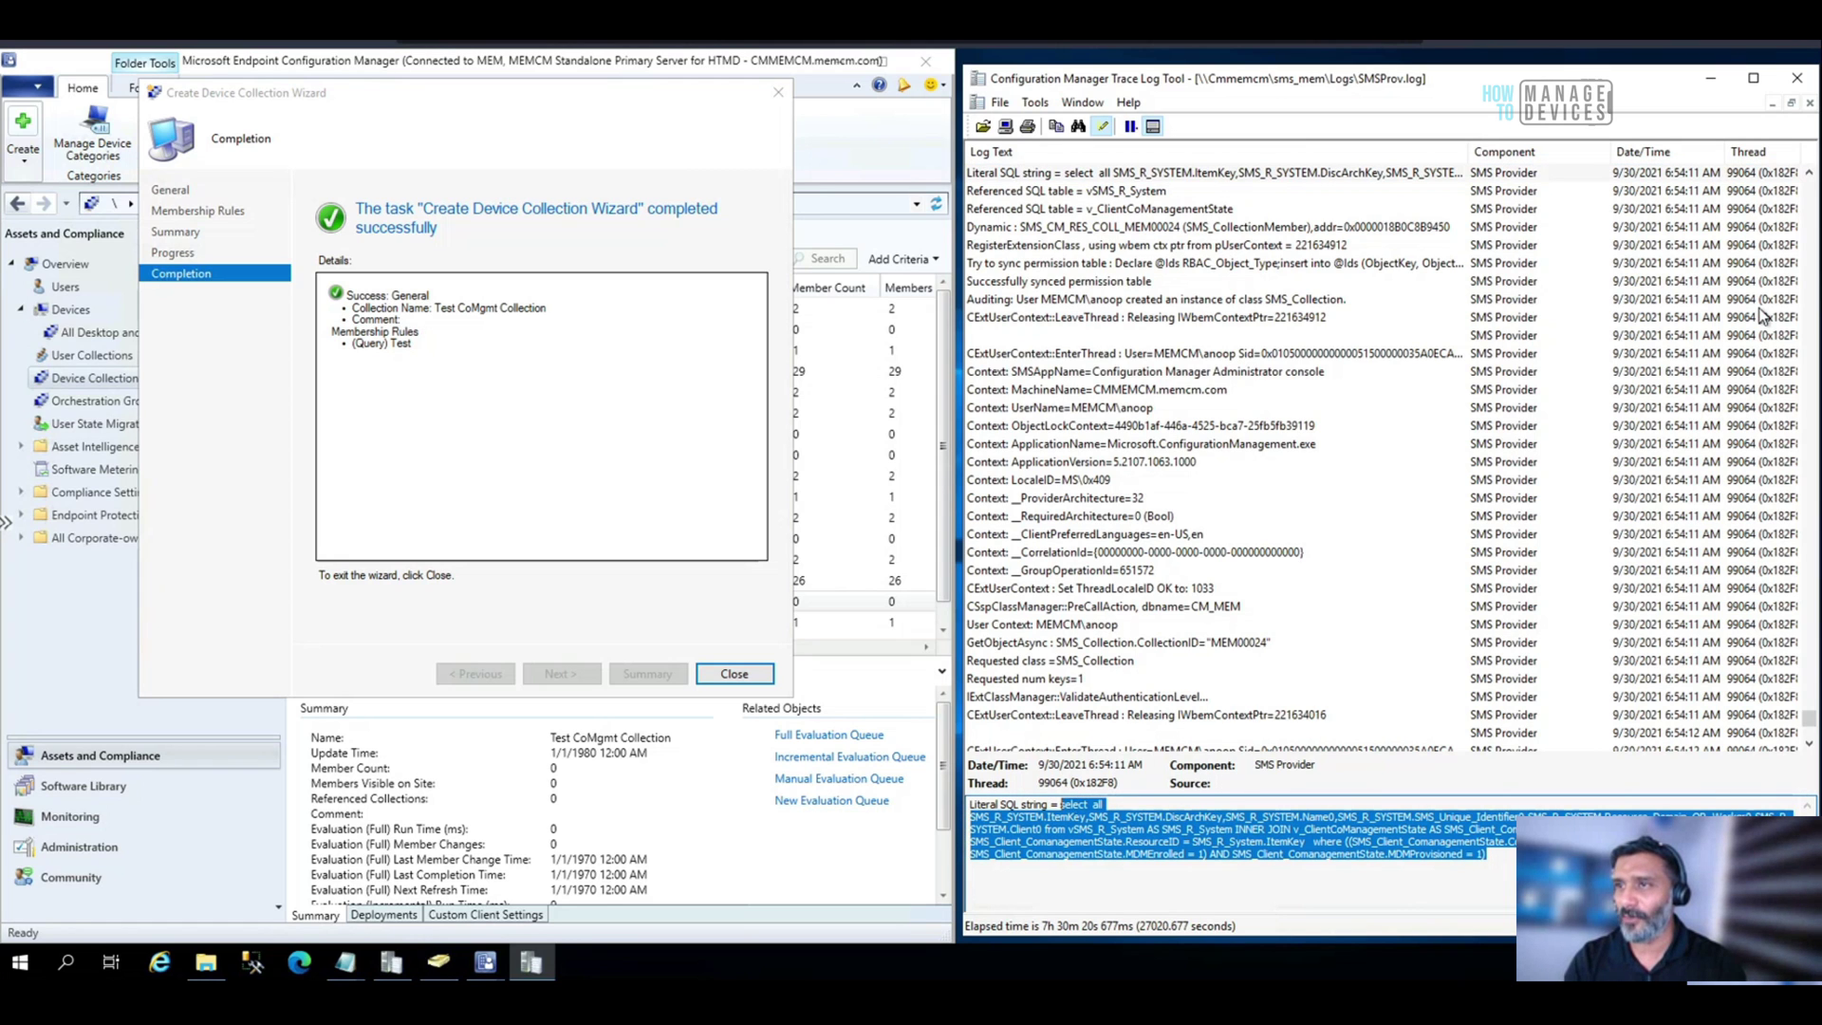
click(1808, 172)
click(1322, 186)
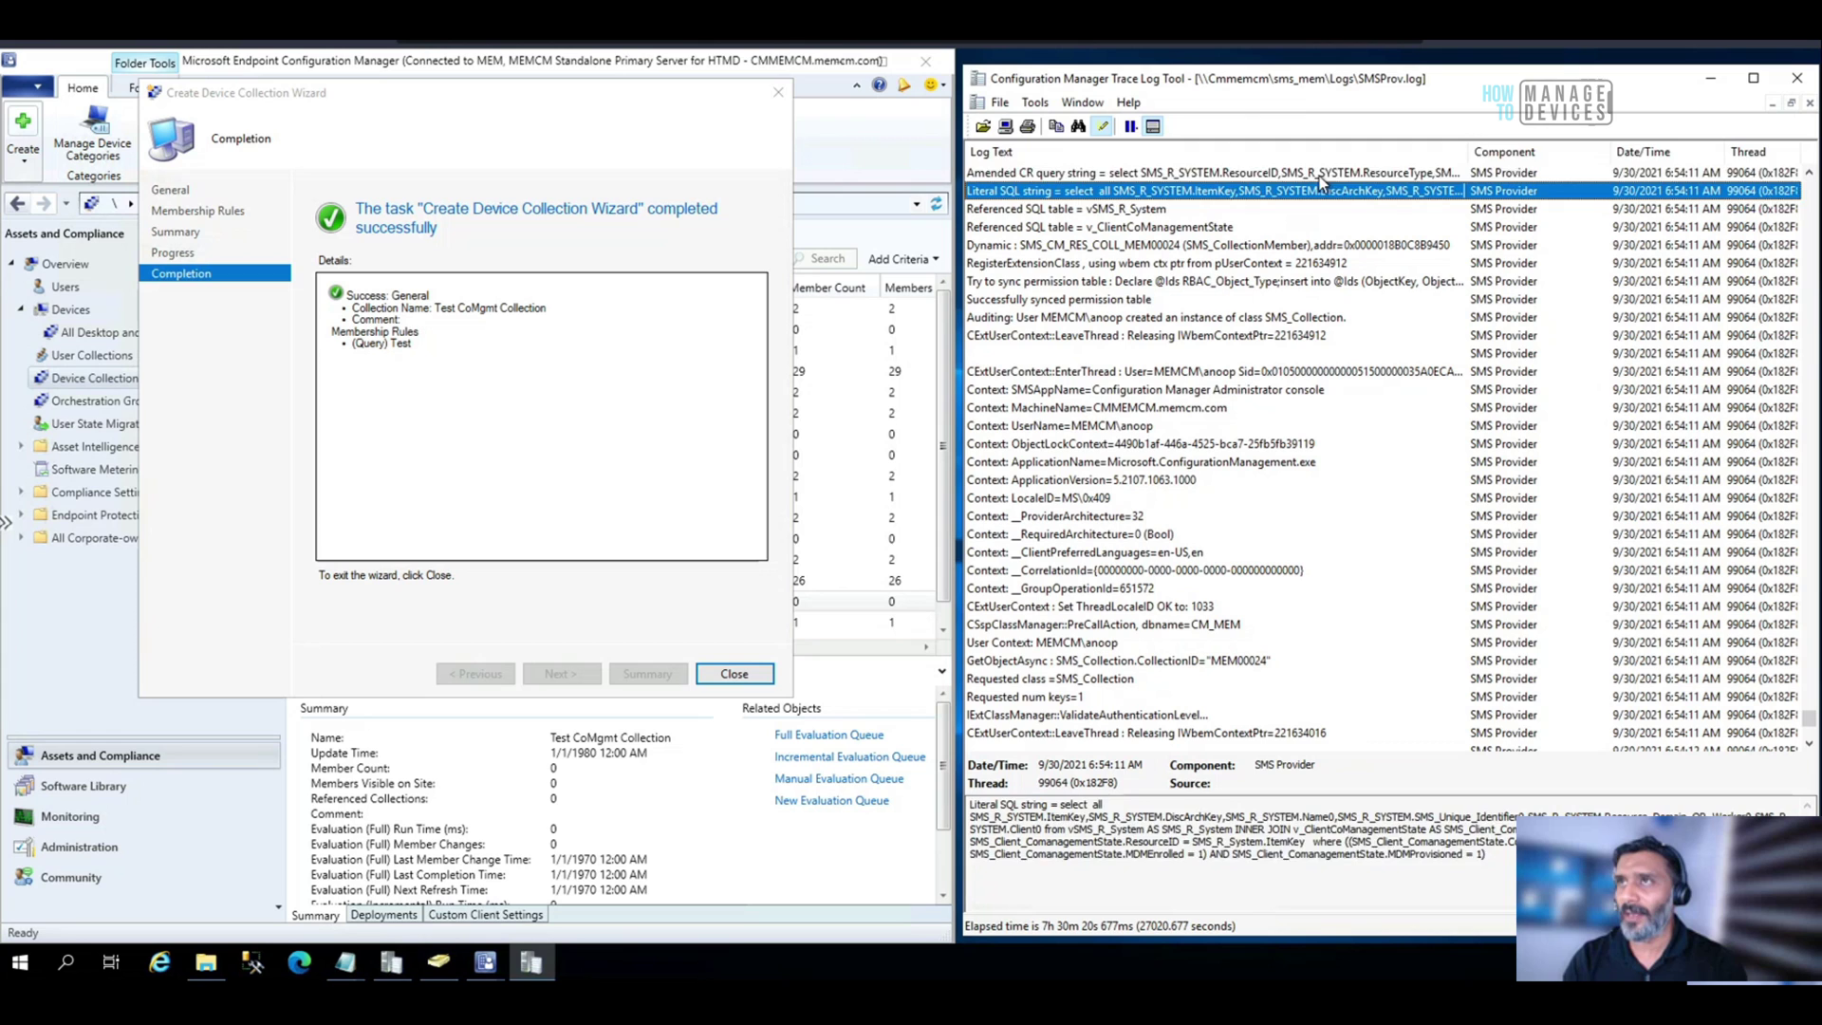
click(1322, 174)
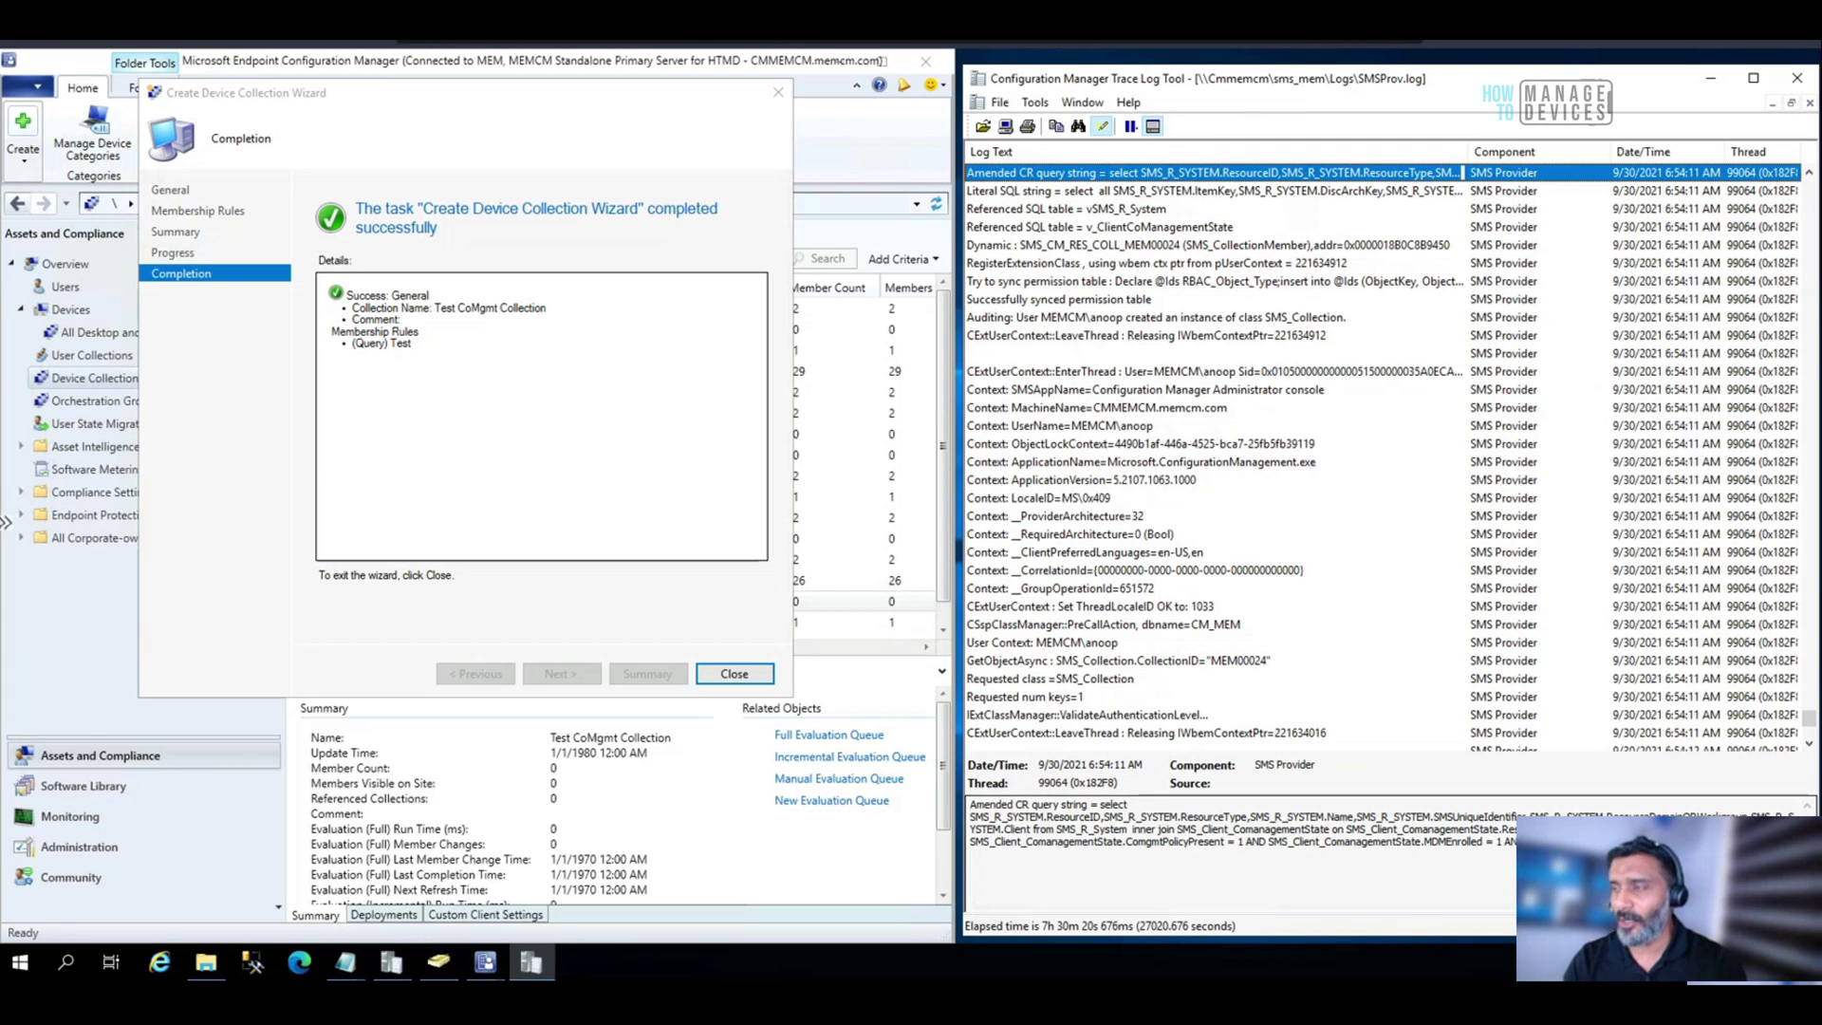
mouse_move(1516, 843)
mouse_down()
mouse_move(1033, 807)
mouse_move(1096, 805)
mouse_up()
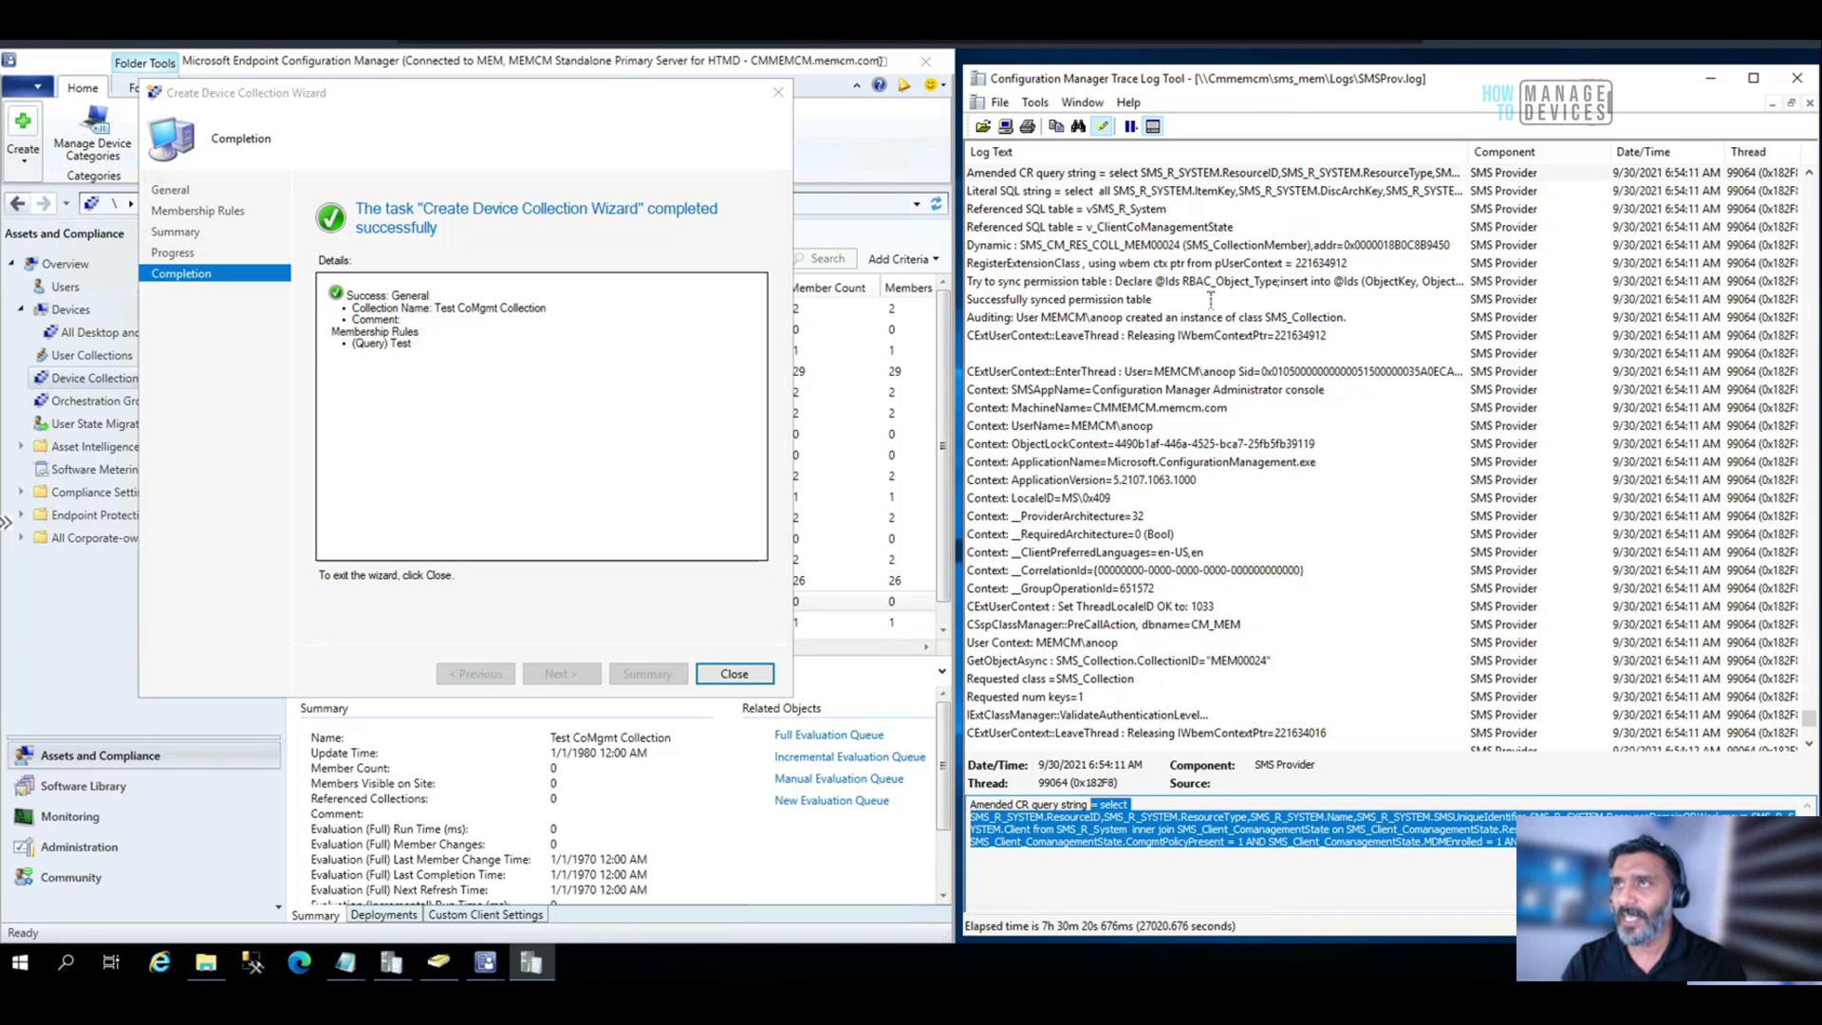
Select the Literal SQL string text from INNER JOIN onward and launch SQL Server Management Studio.
click(1266, 195)
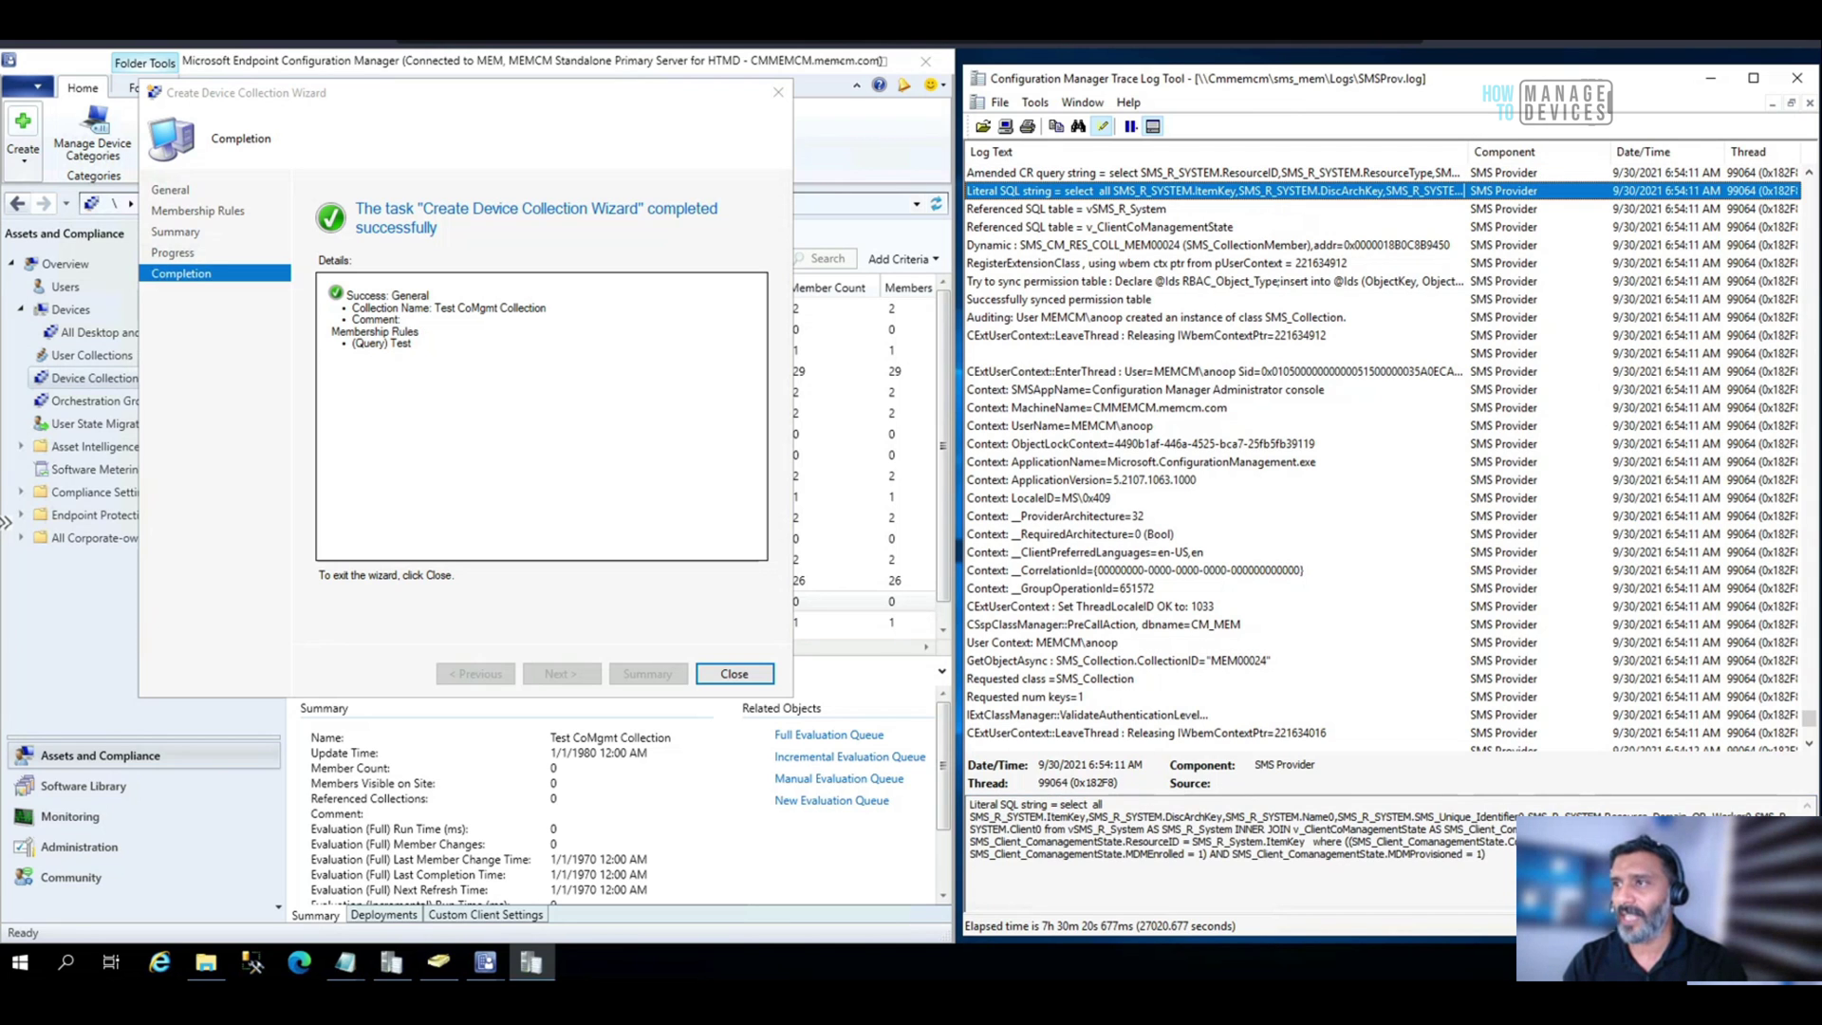
drag(1485, 854, 1059, 804)
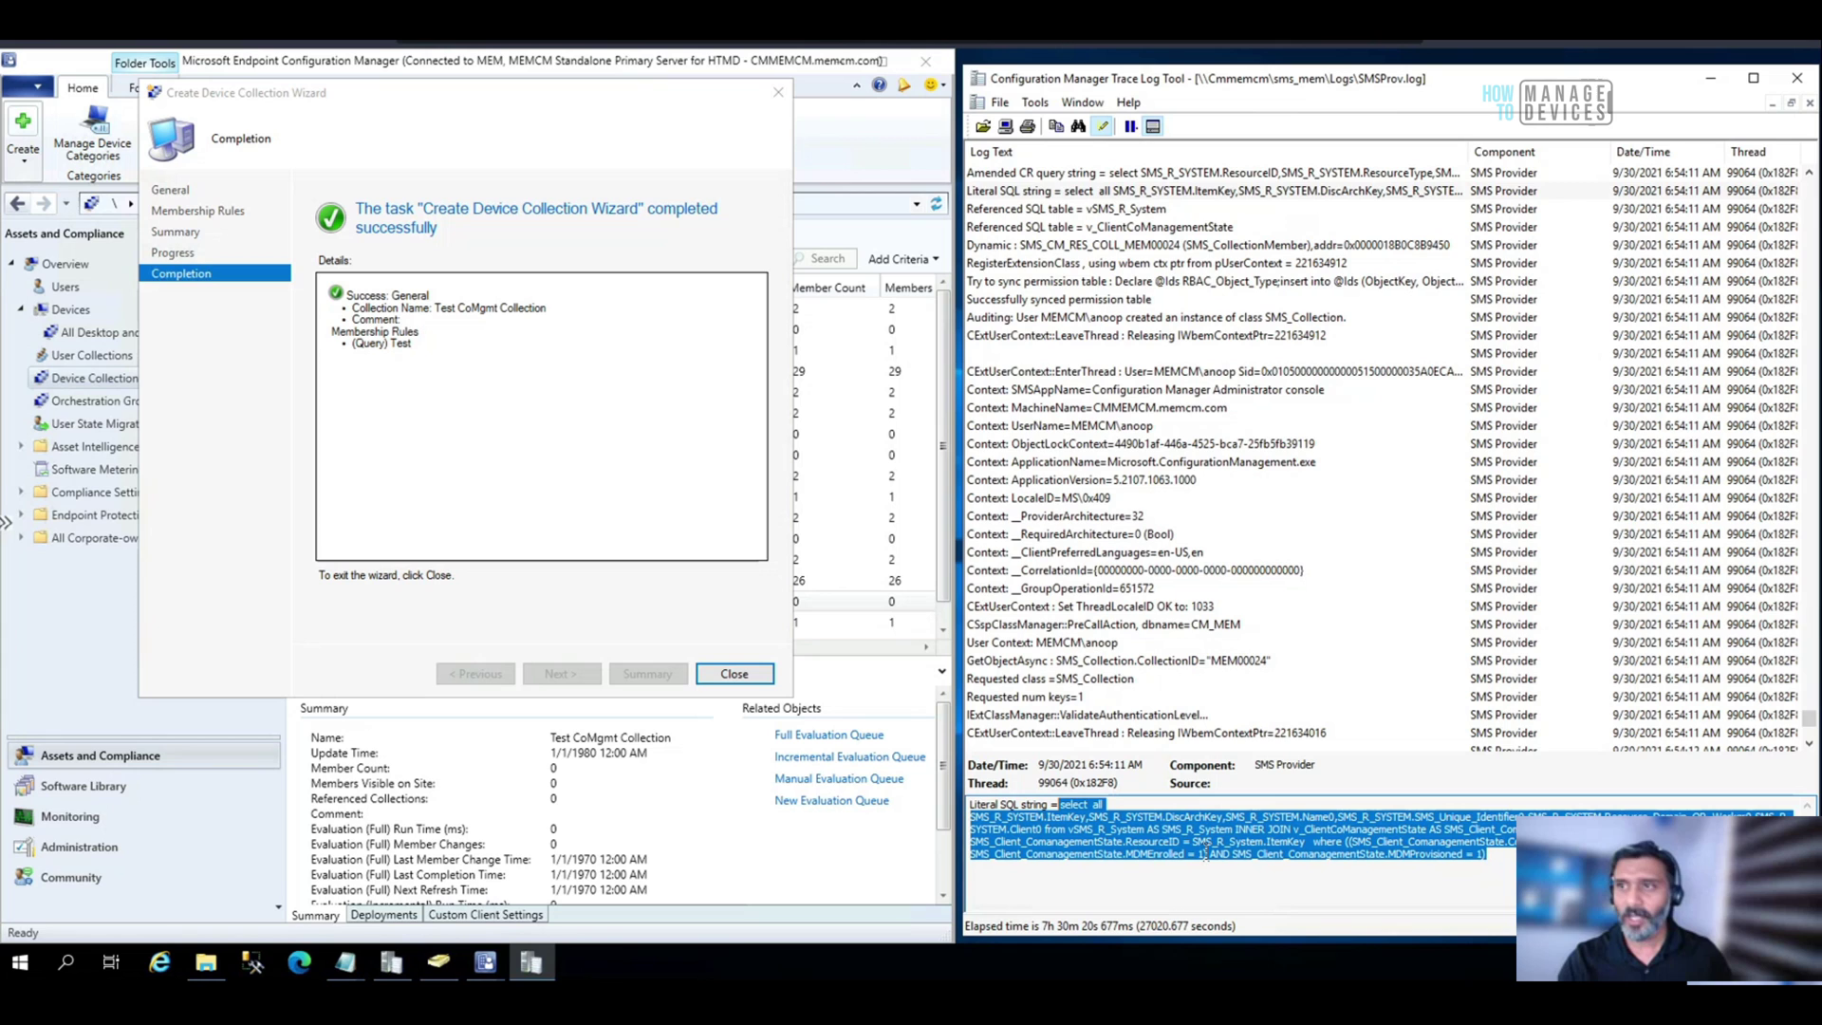
click(252, 962)
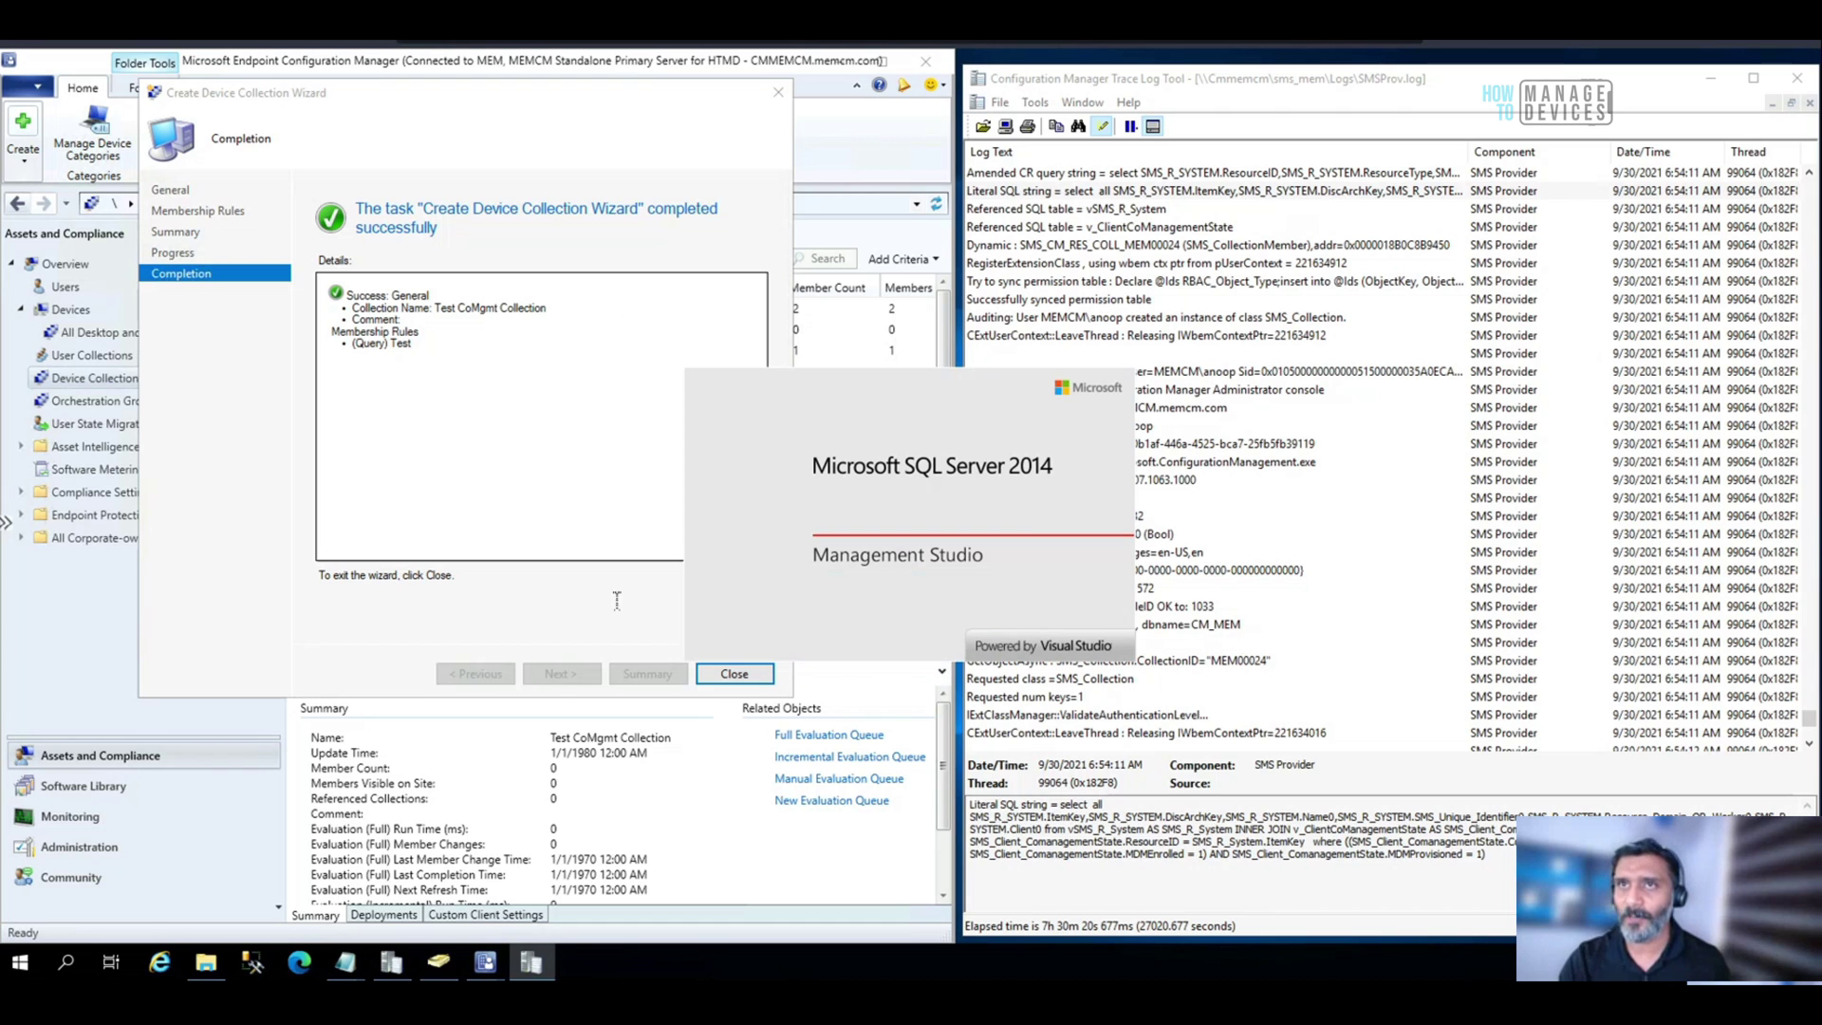
Close the finished wizard and show the 'Referenced SQL table = vSMS_R_System' log entry.
click(710, 676)
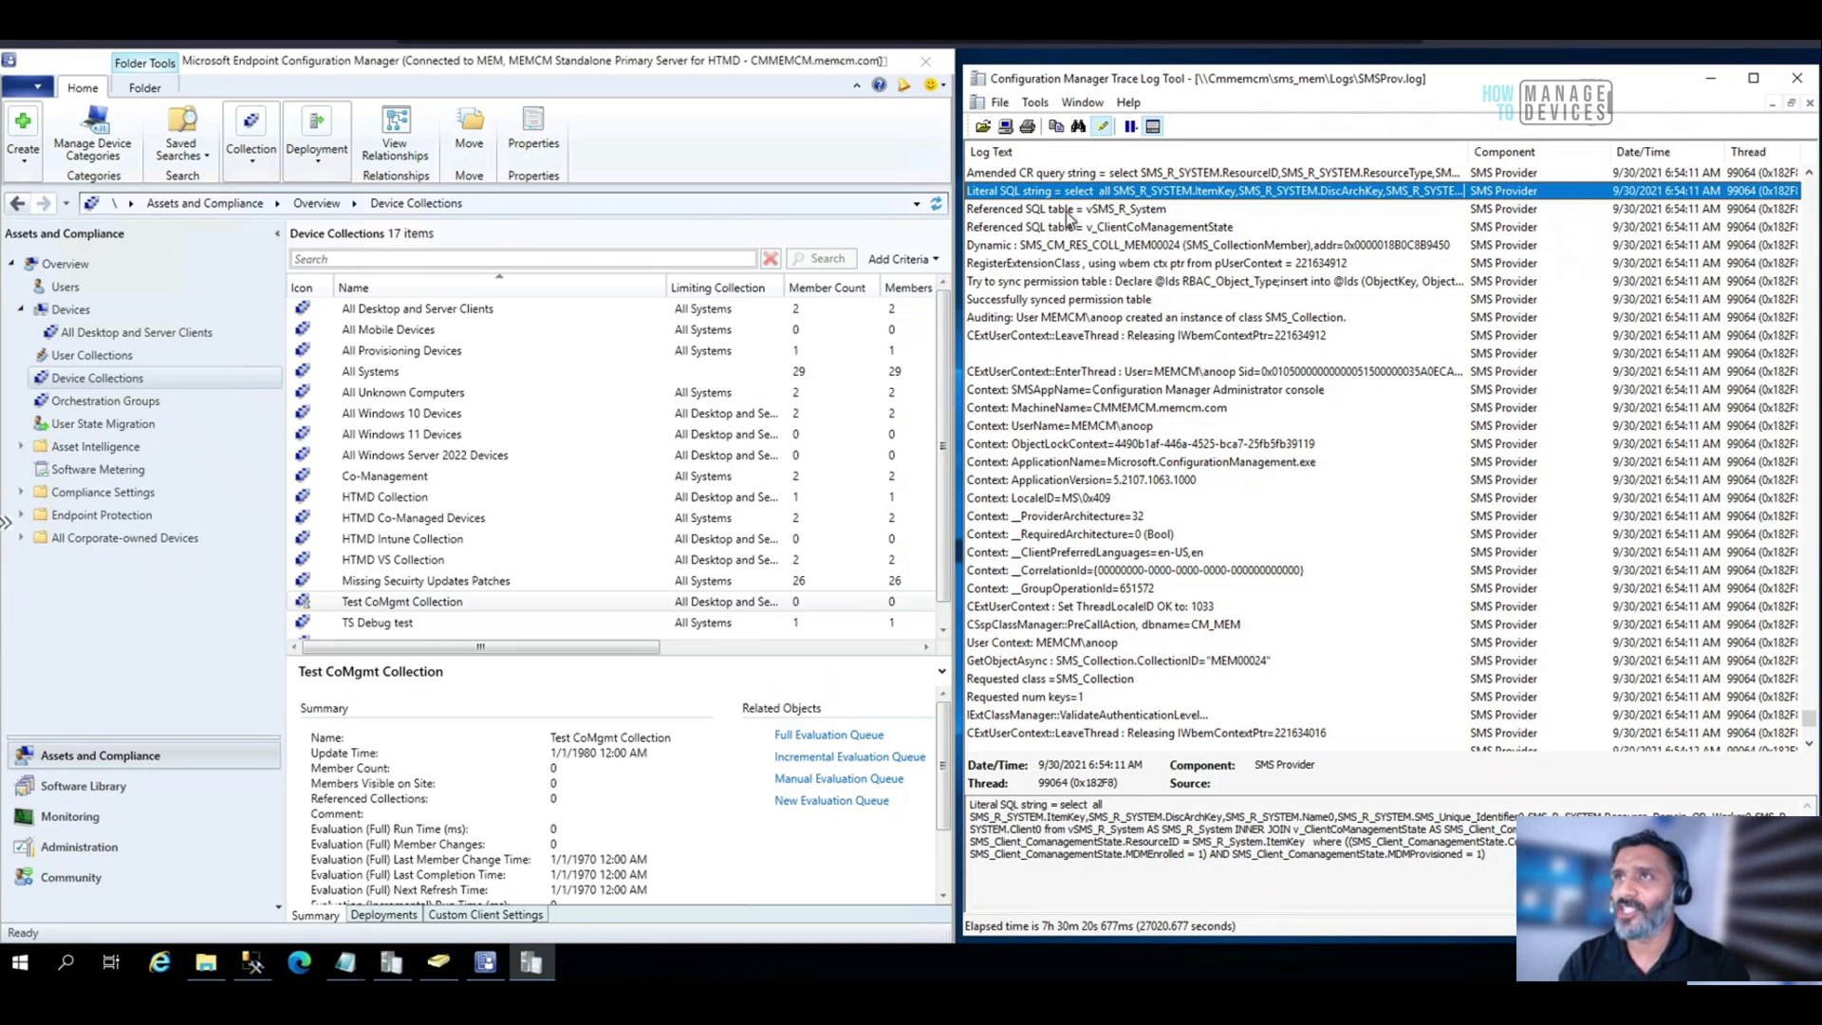
click(1067, 210)
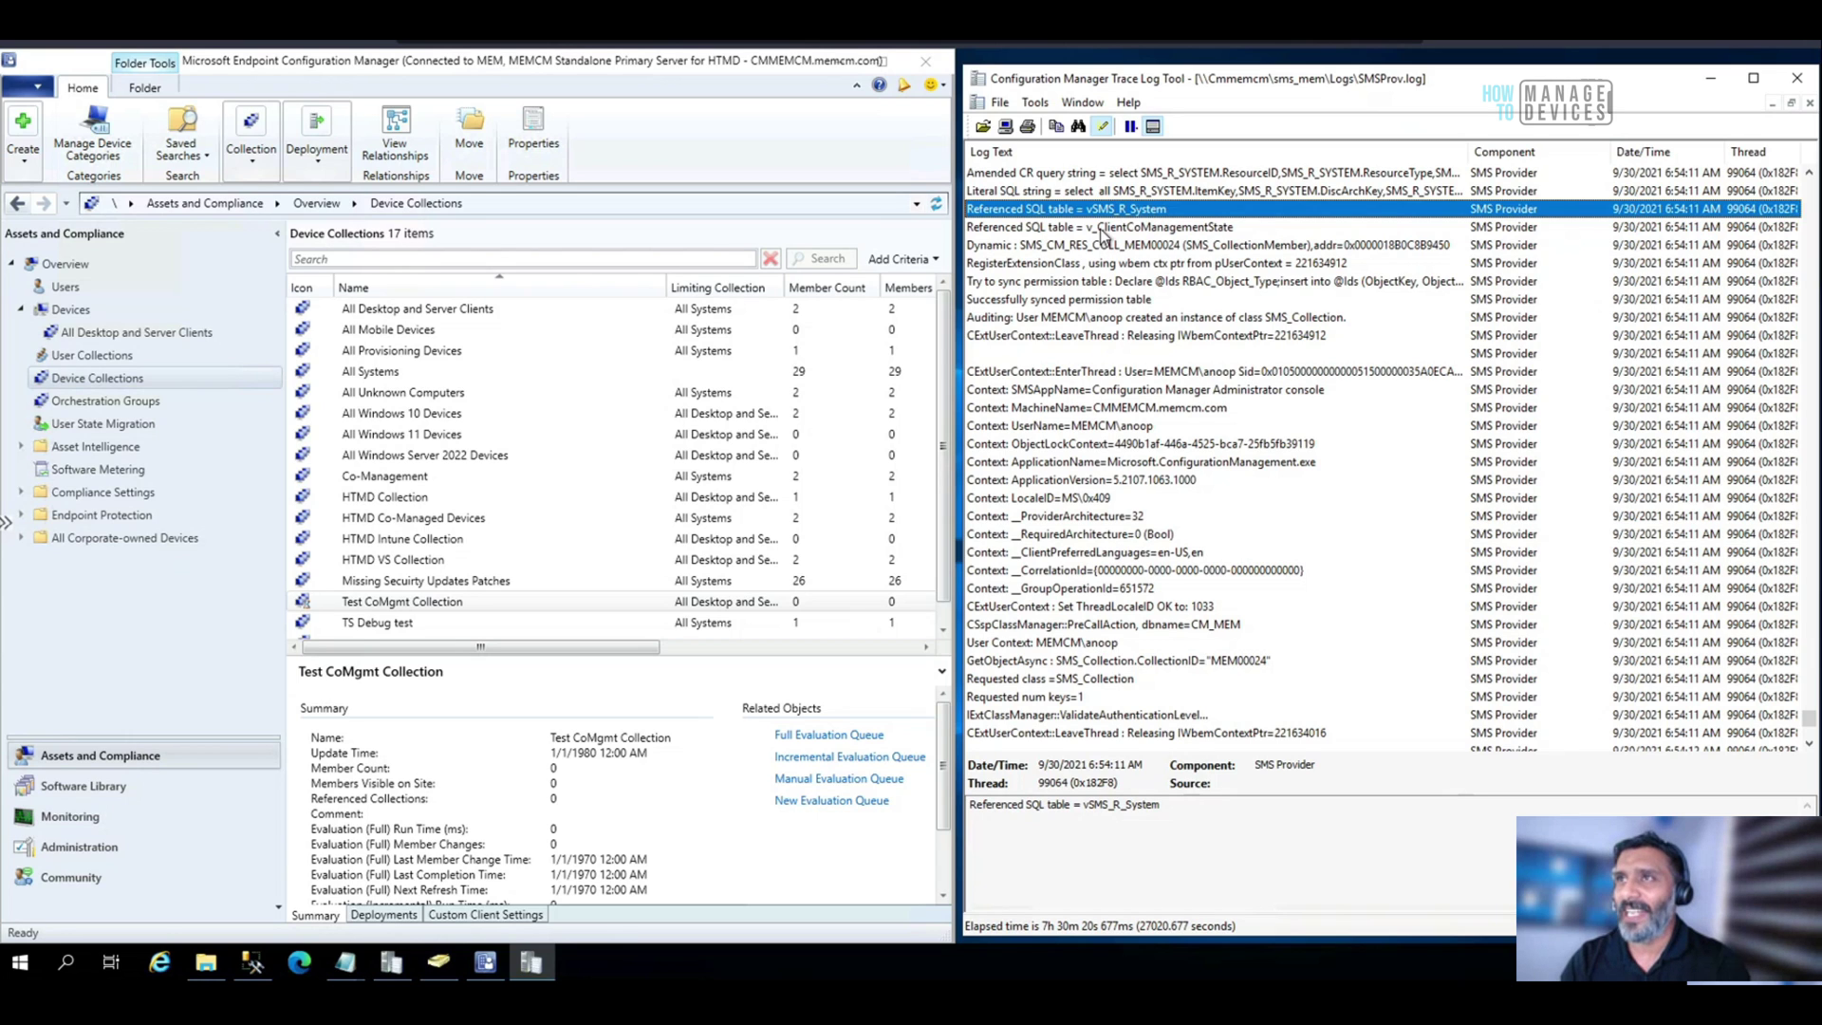
View the v_ClientCoManagementState table entry, then the Amended CR query string's full text.
click(1103, 229)
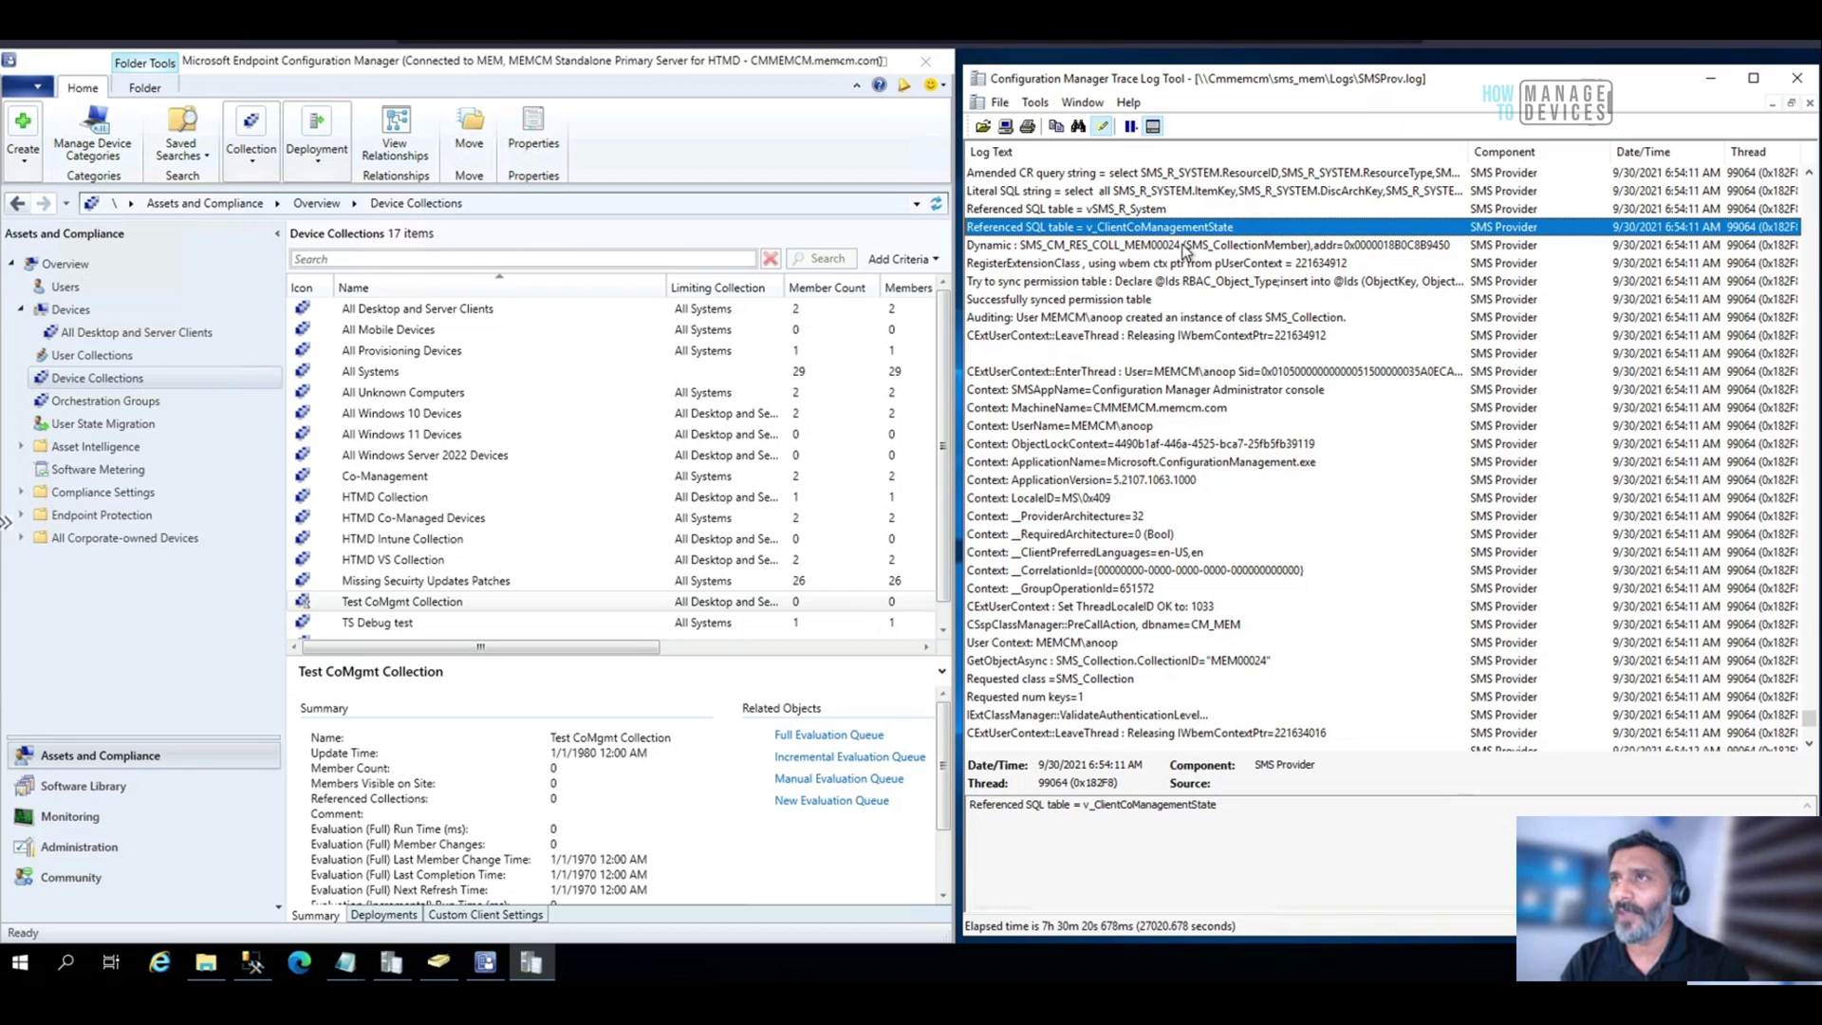
click(1179, 174)
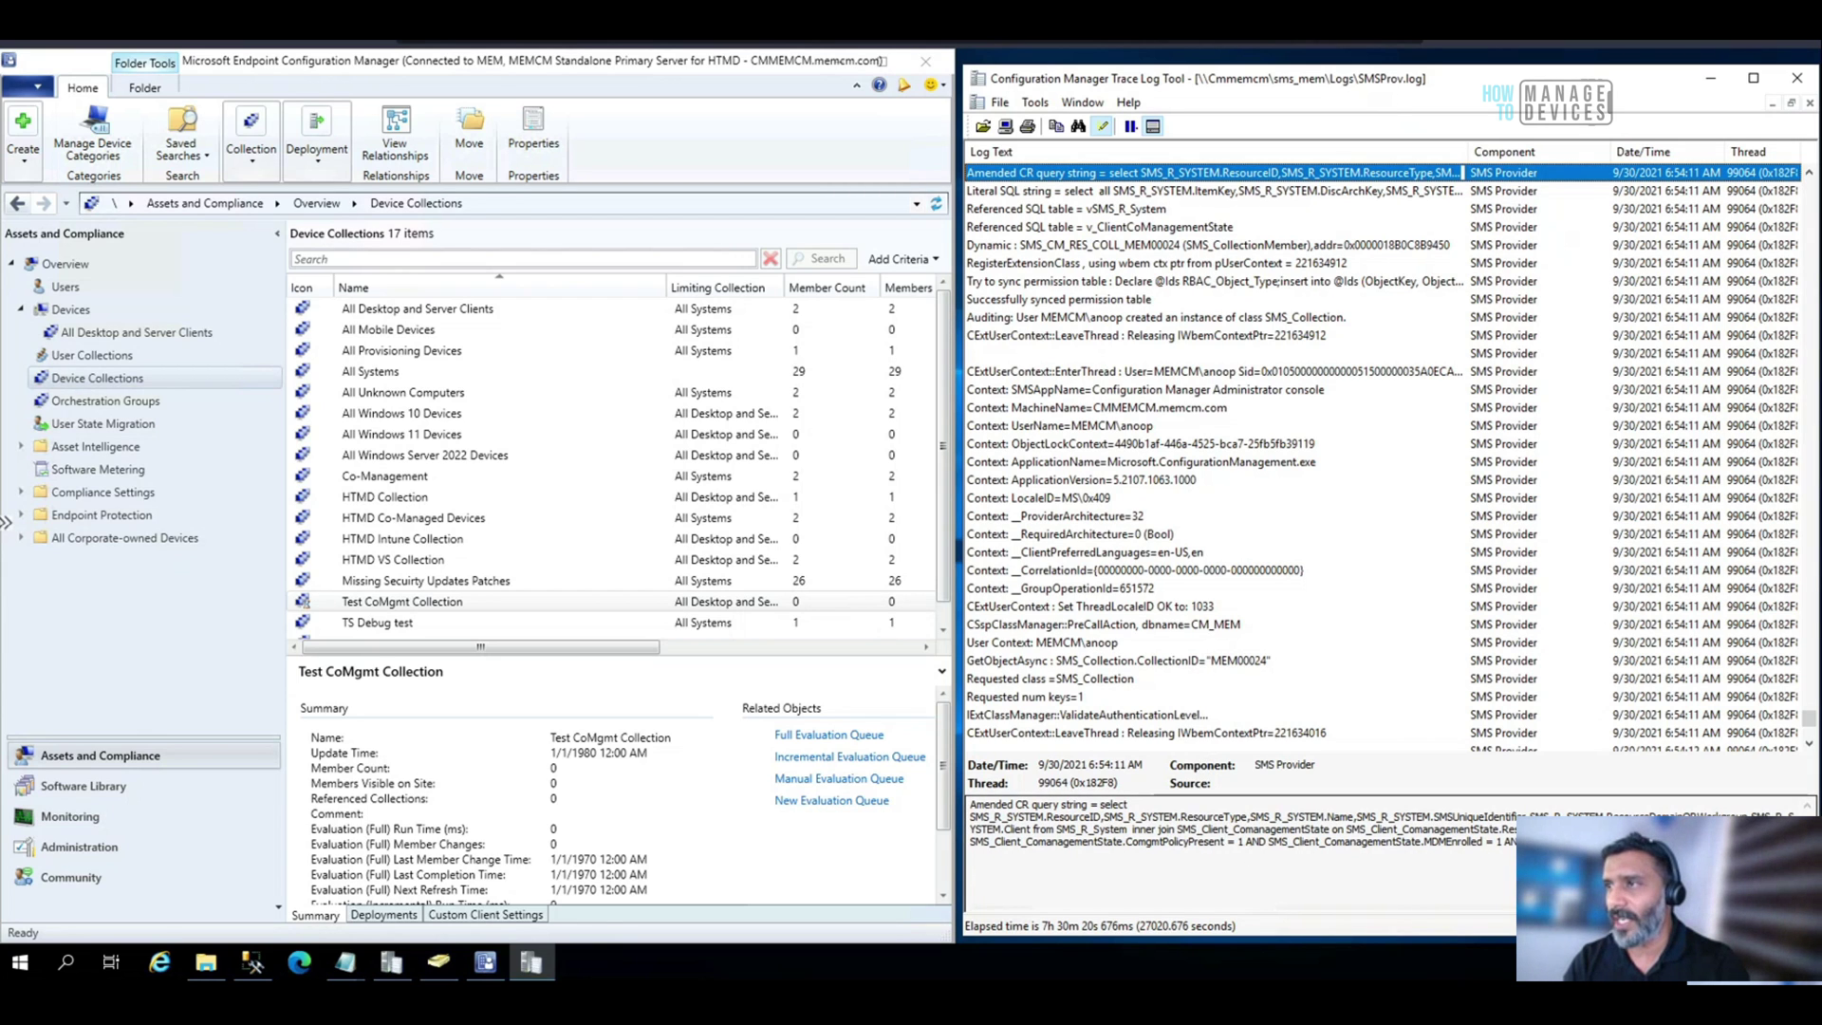
click(1233, 854)
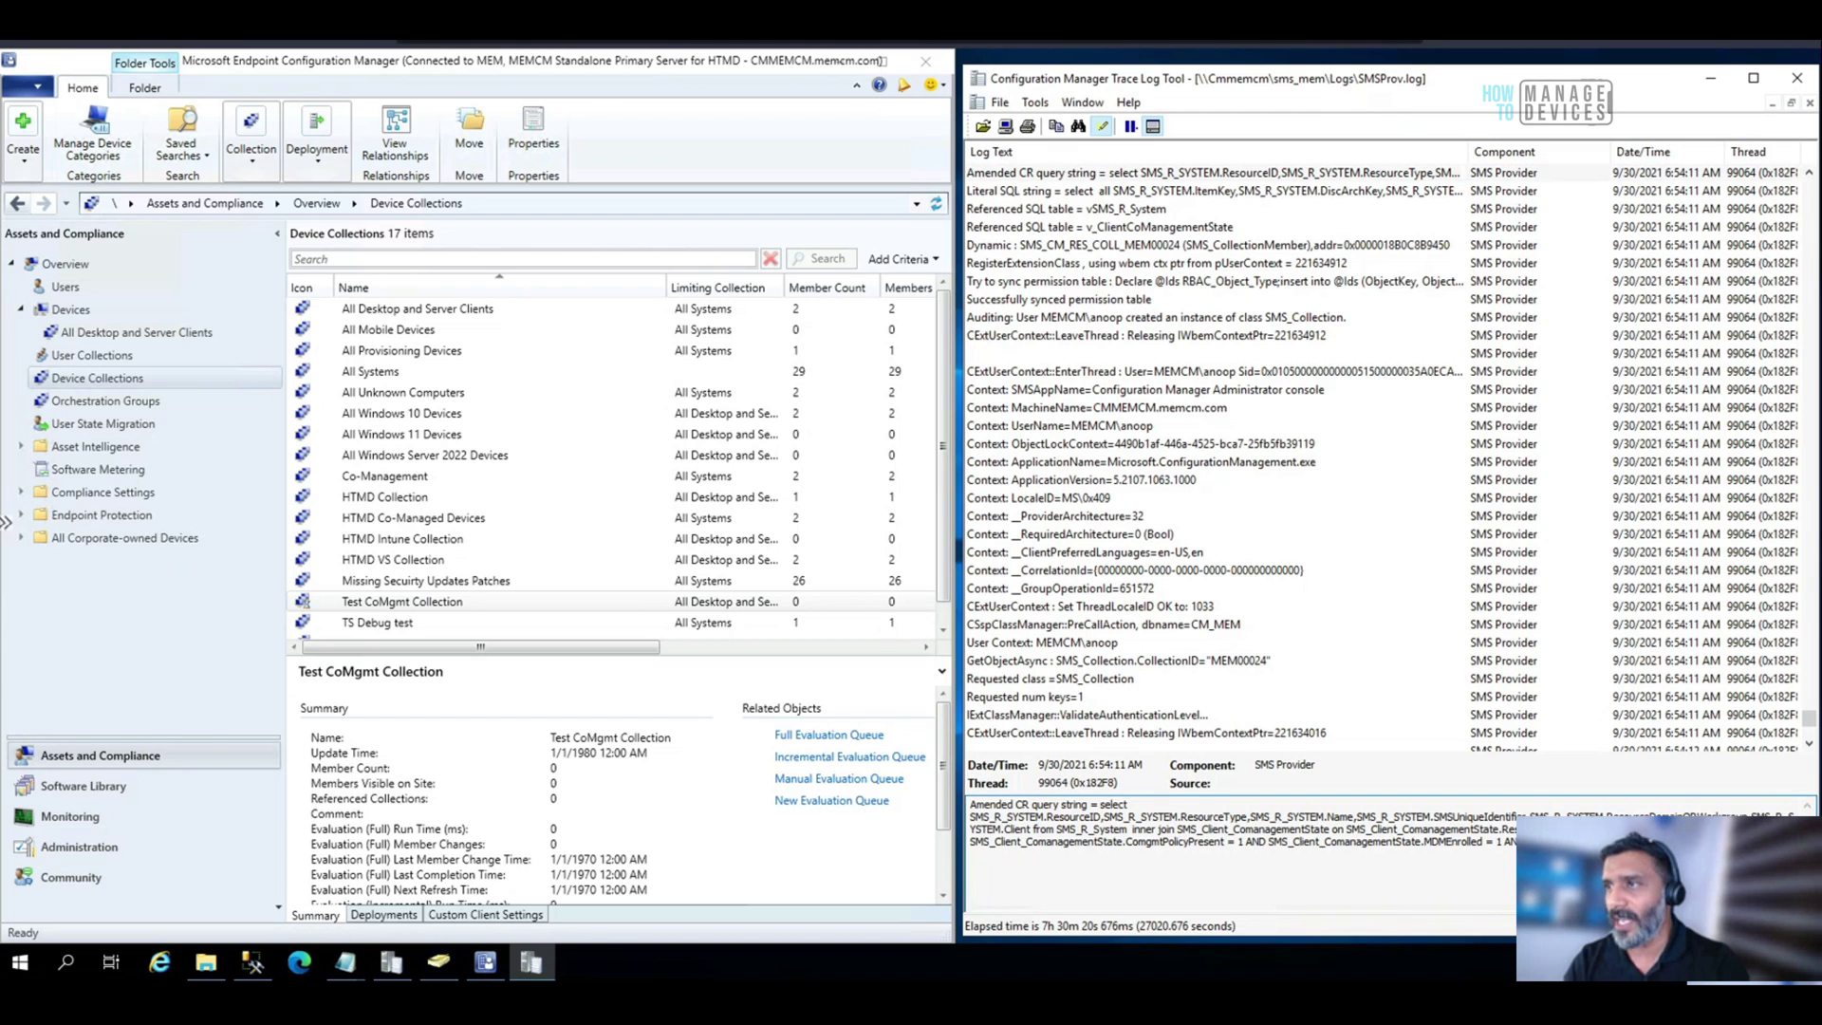
In Notepad, highlight SMS_R_System and SMS_Client_ComanagementState, then select the whole WQL query.
key(alt+Tab)
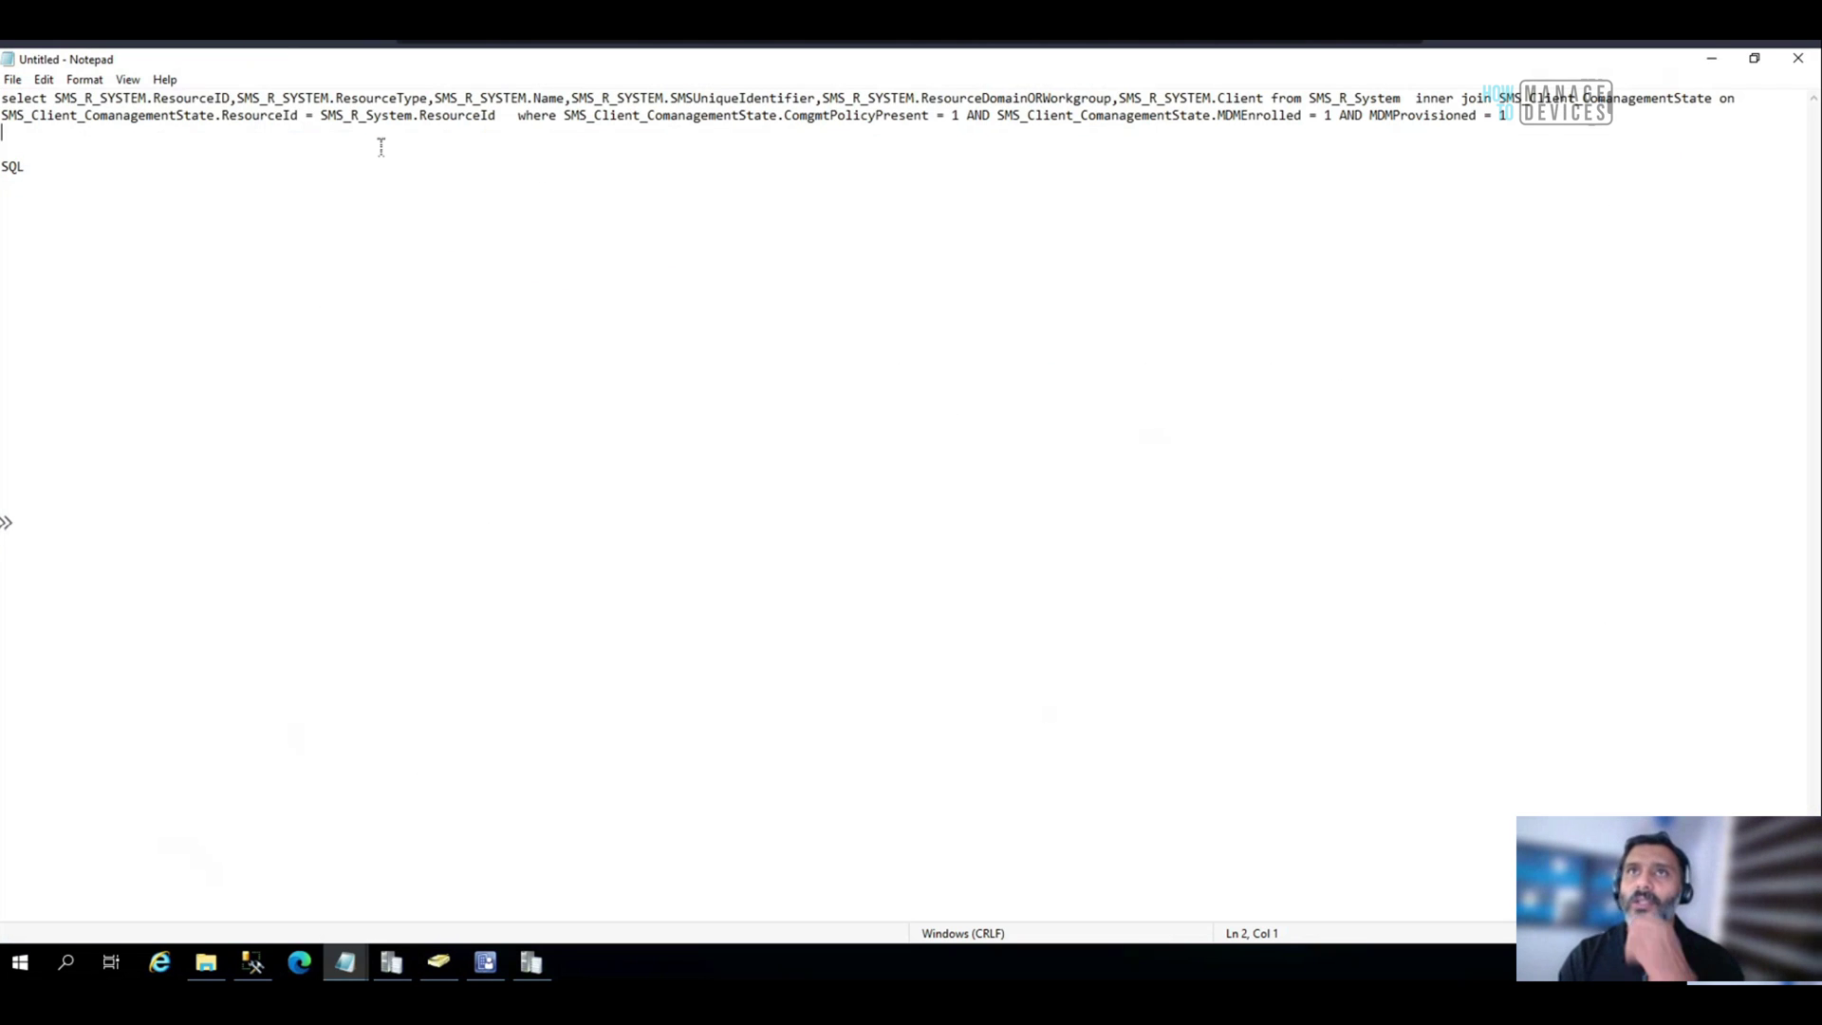
drag(1308, 99, 1407, 99)
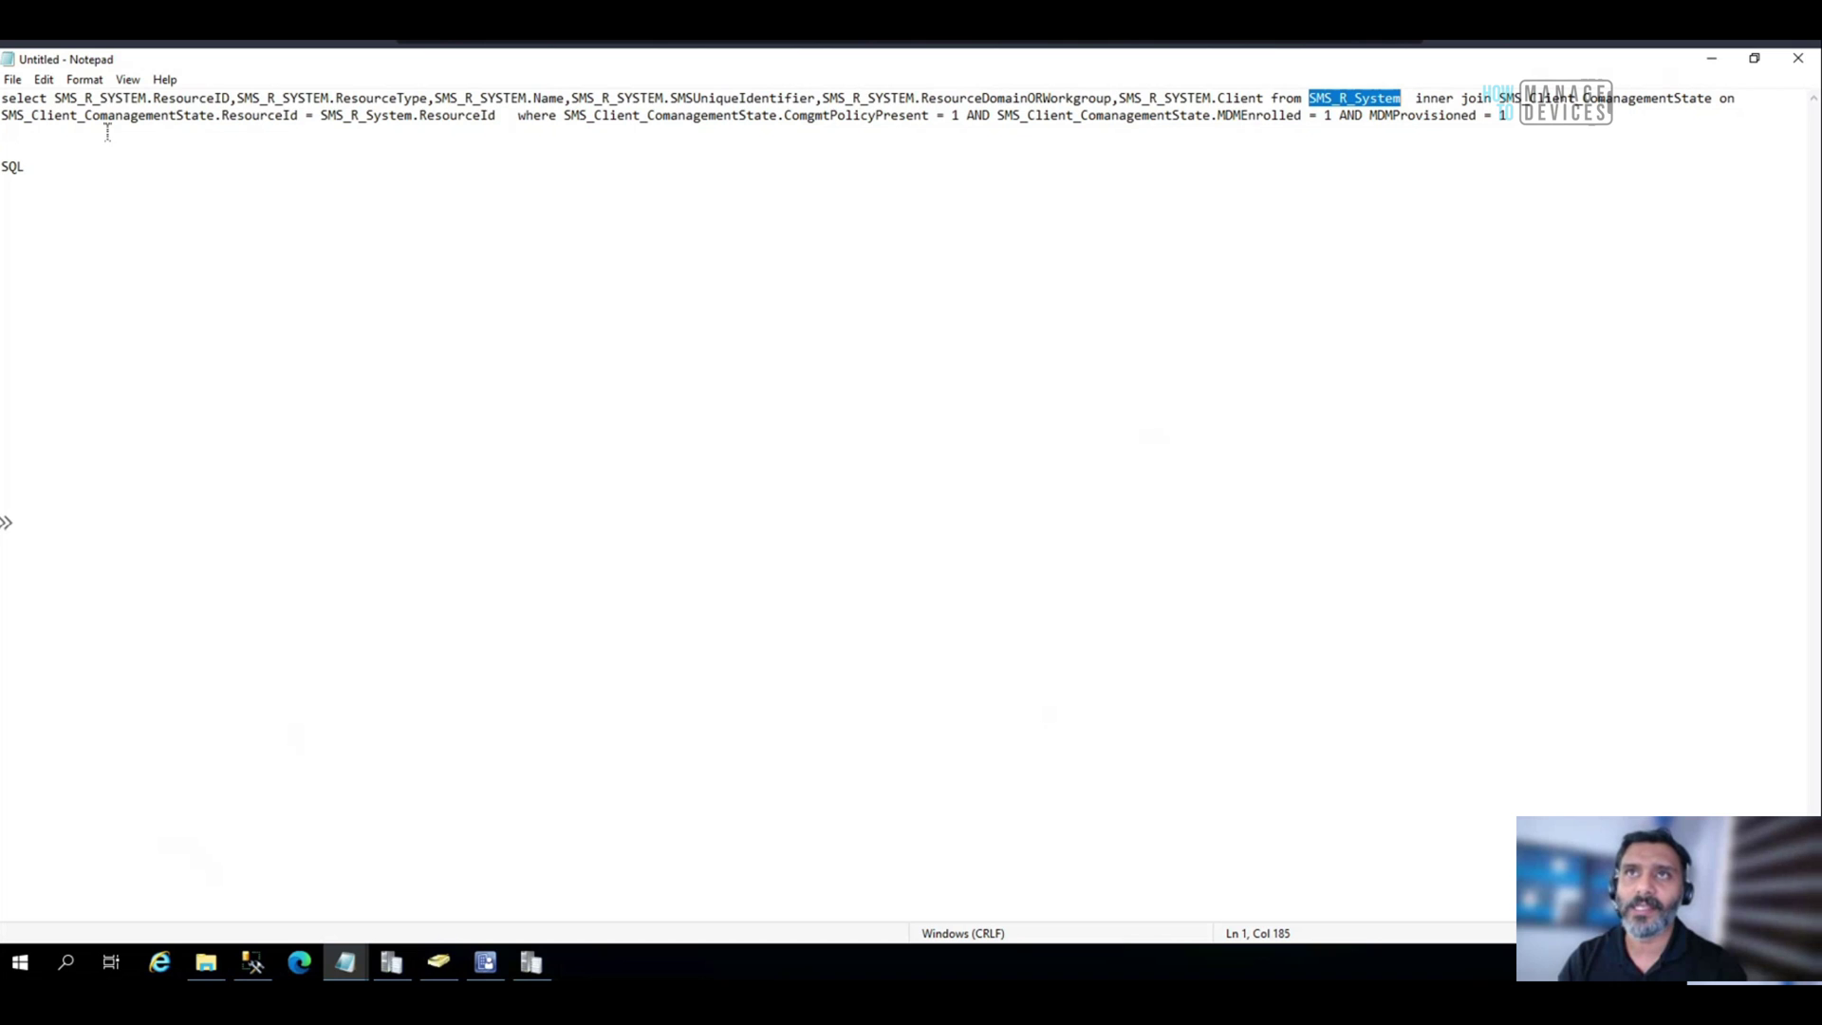
drag(217, 114, 2, 114)
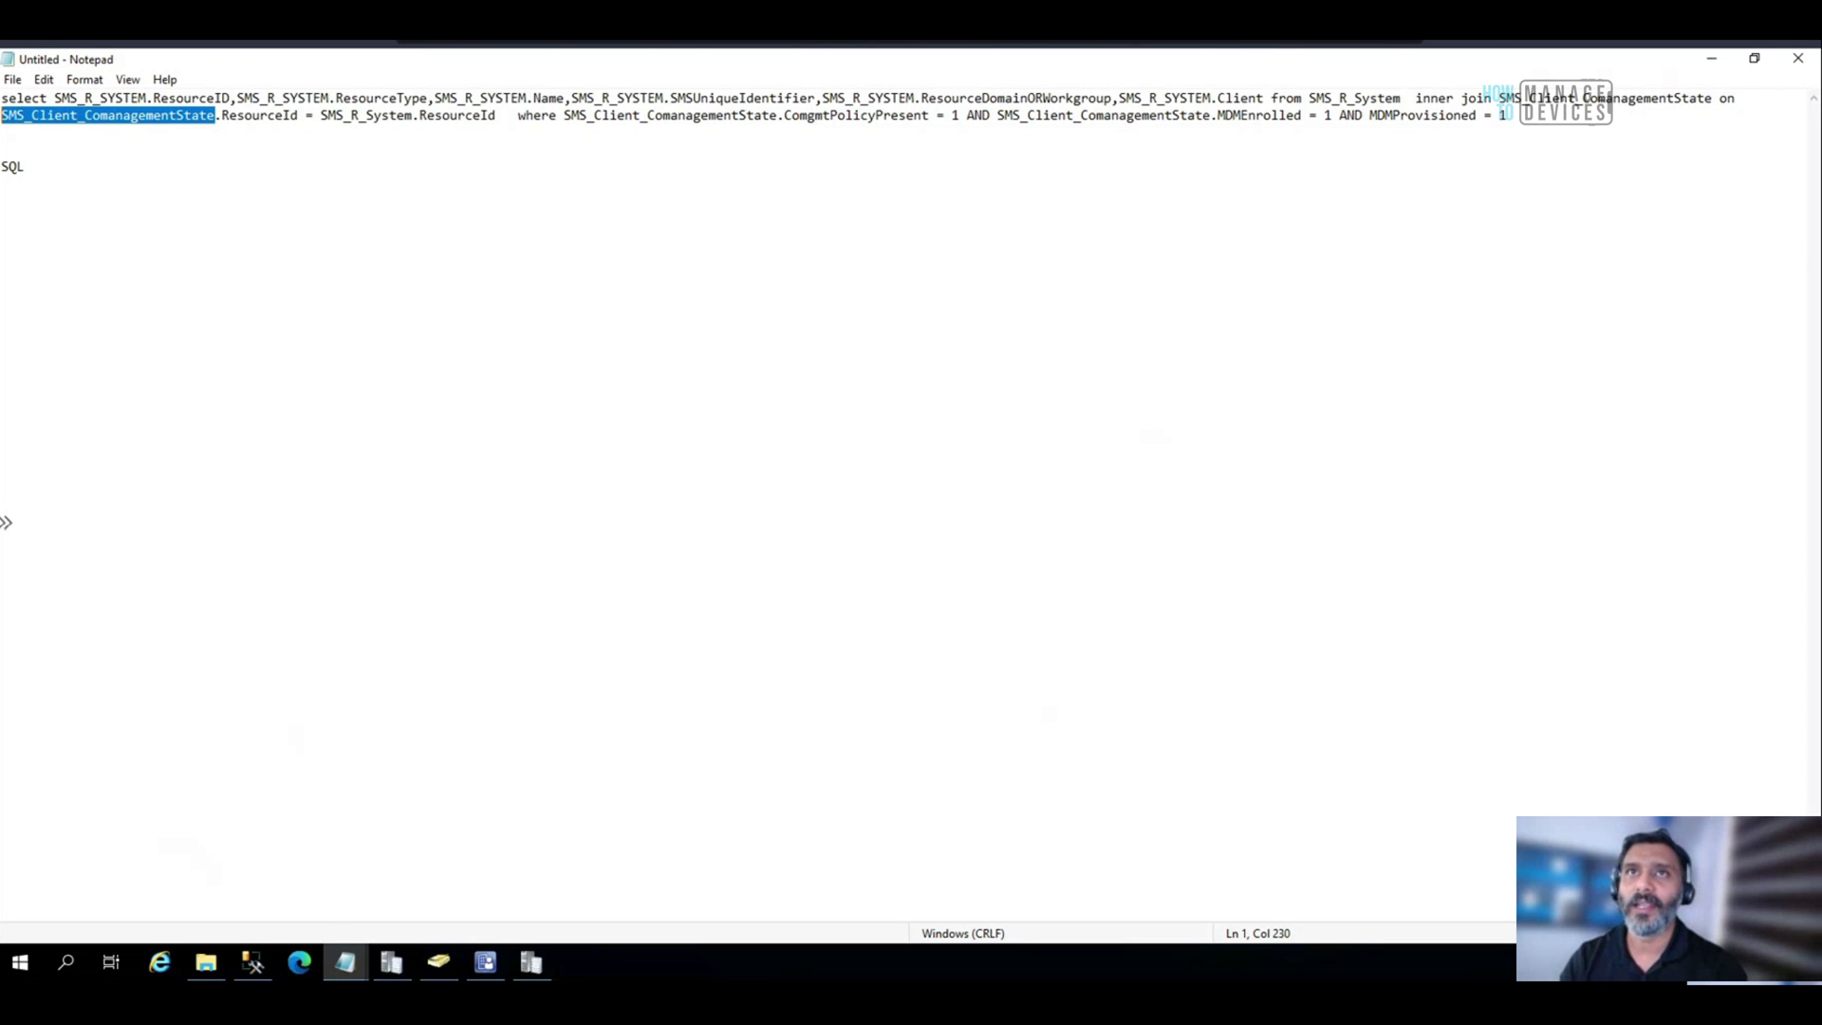
drag(1508, 114, 1, 99)
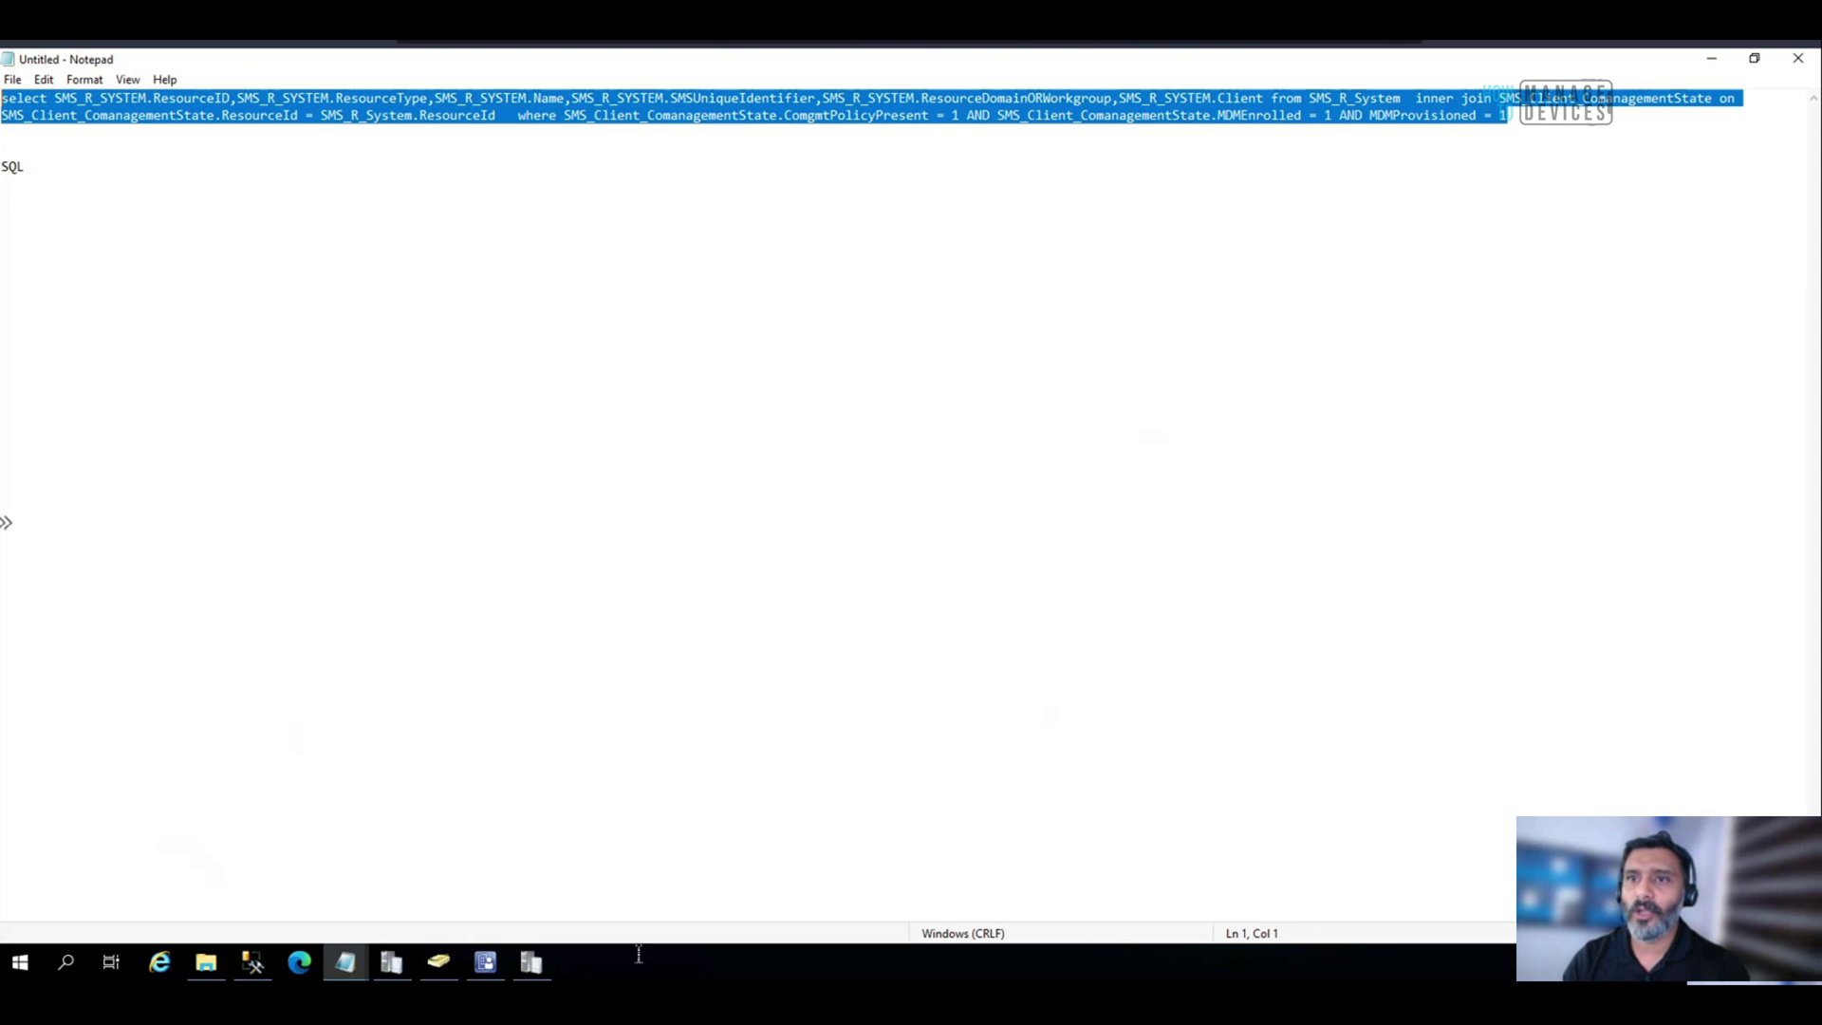
Launch the WMI tester, wbemtest, from the Run prompt.
right_click(32, 960)
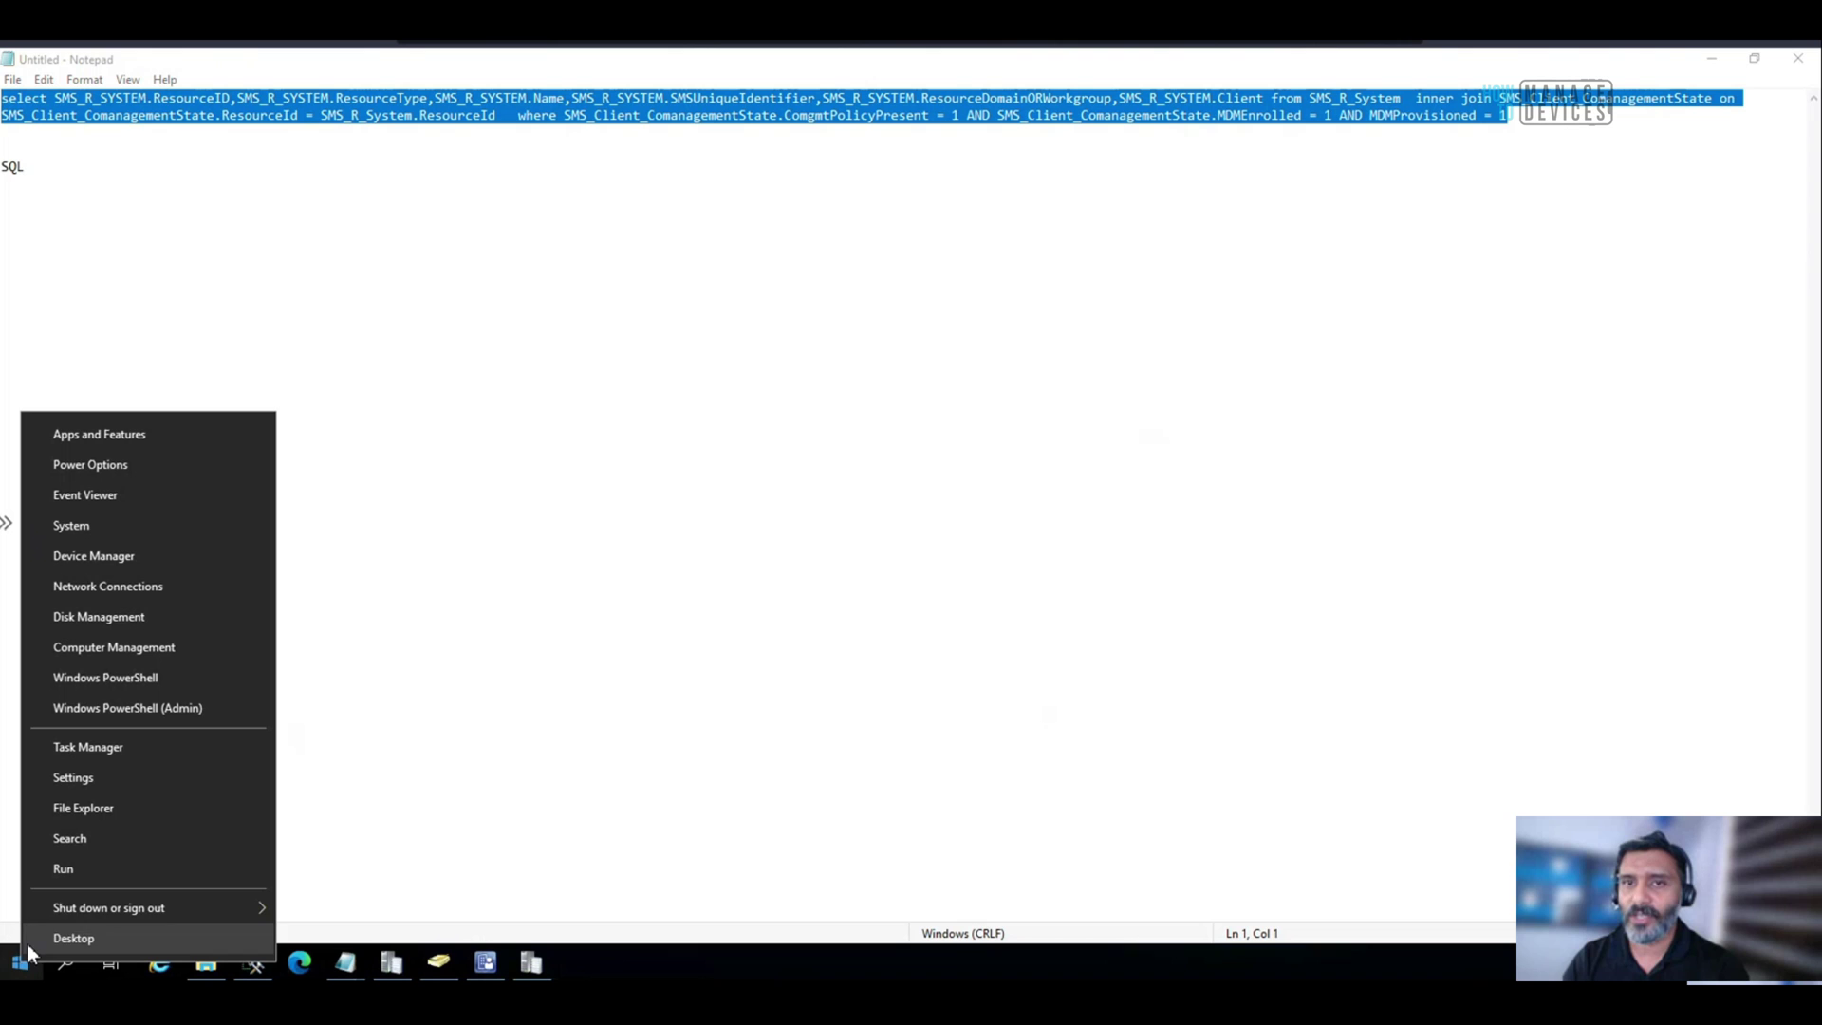
click(76, 871)
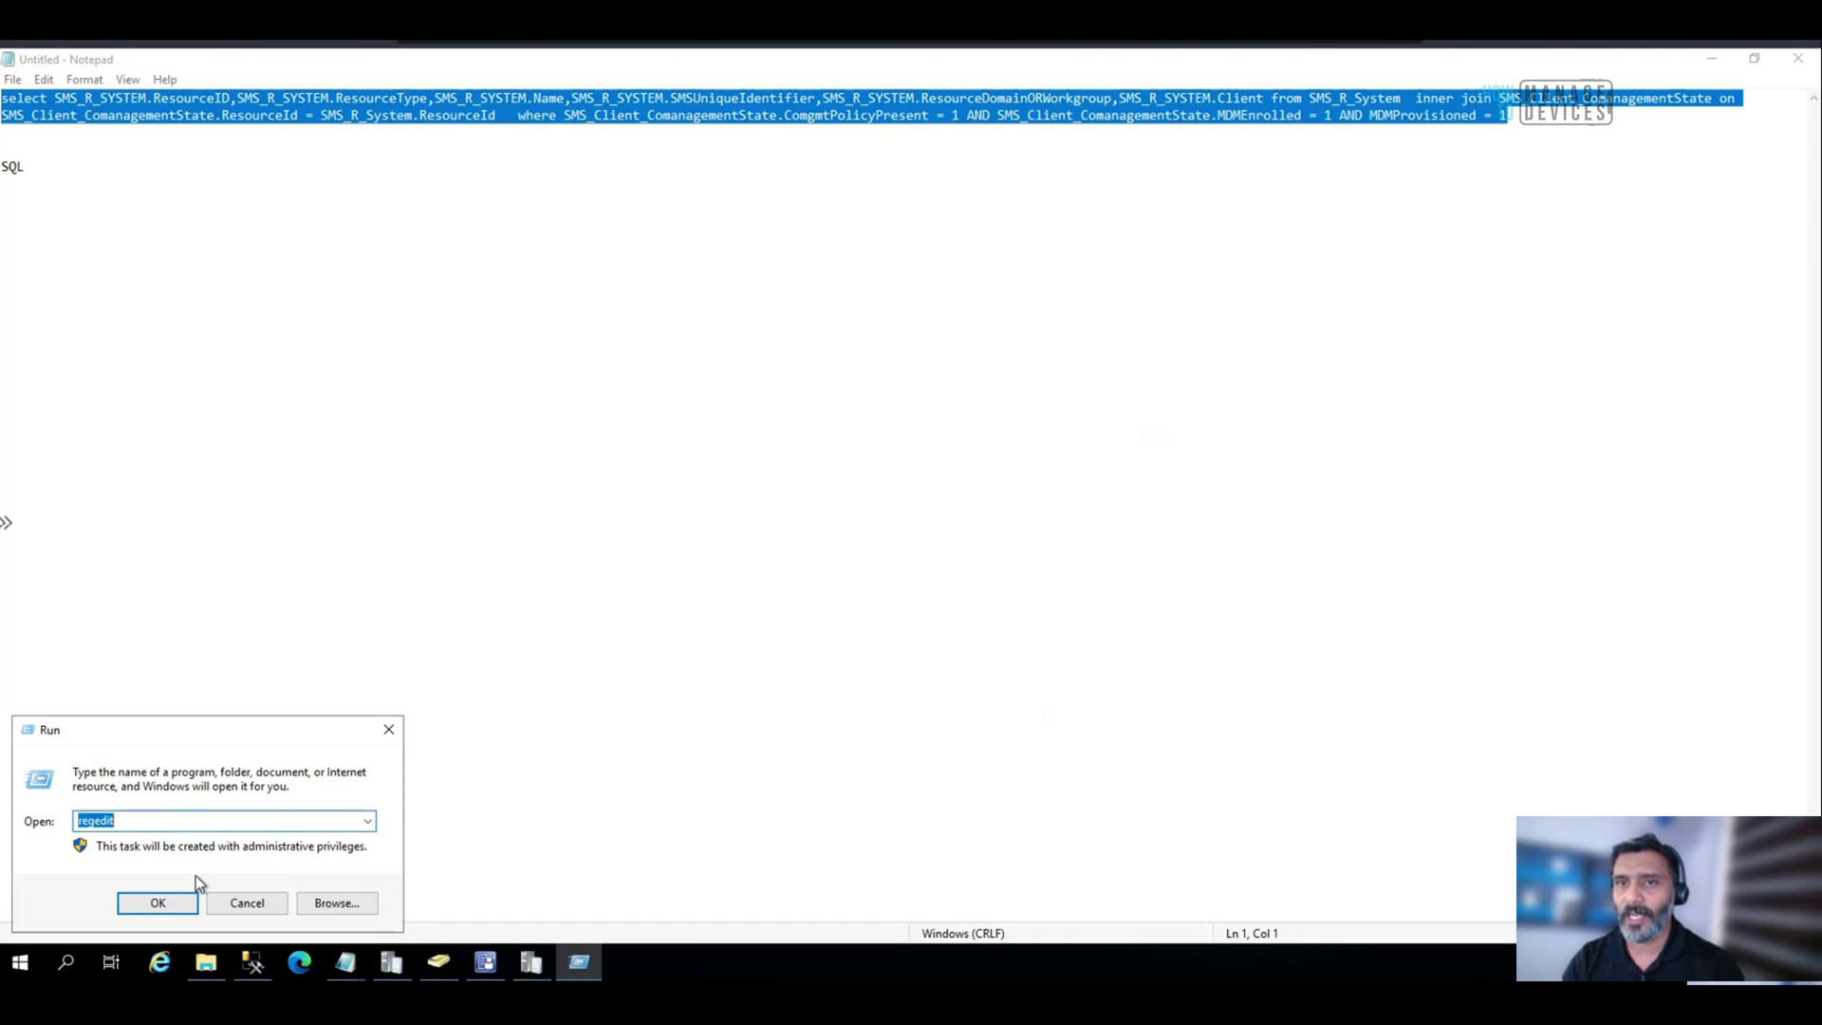
text(wbe)
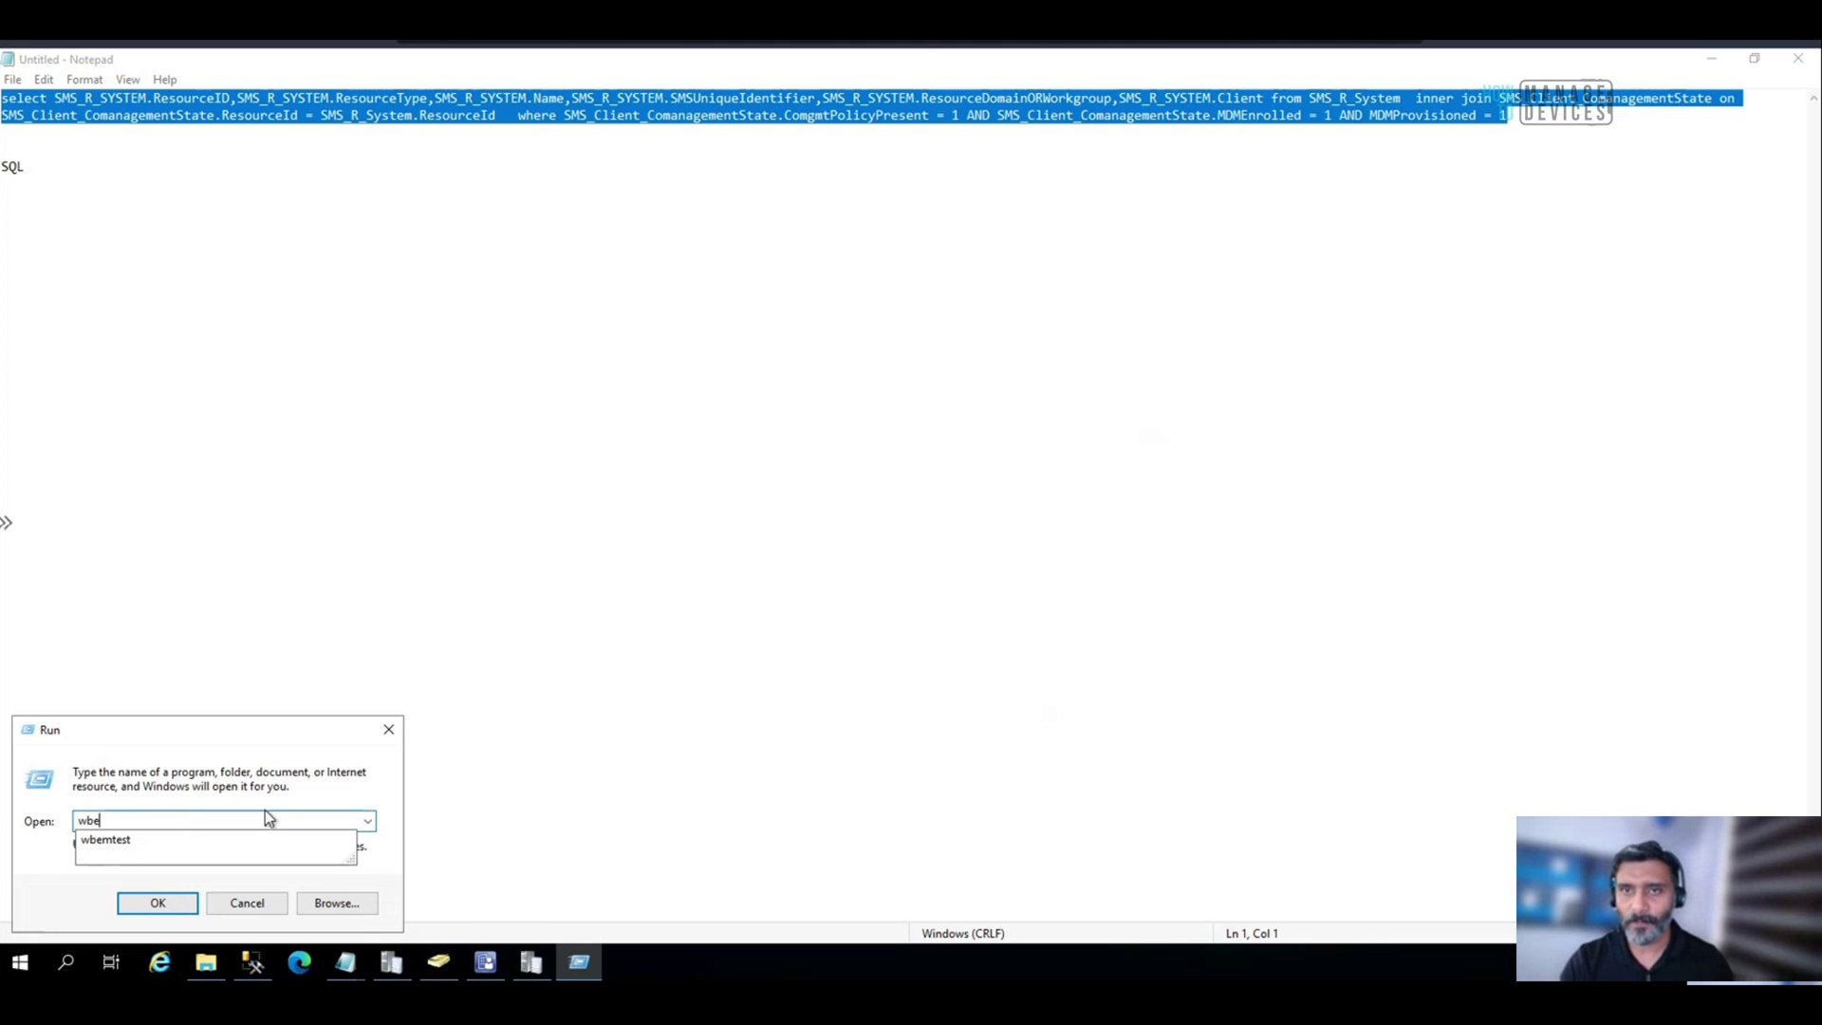
click(162, 895)
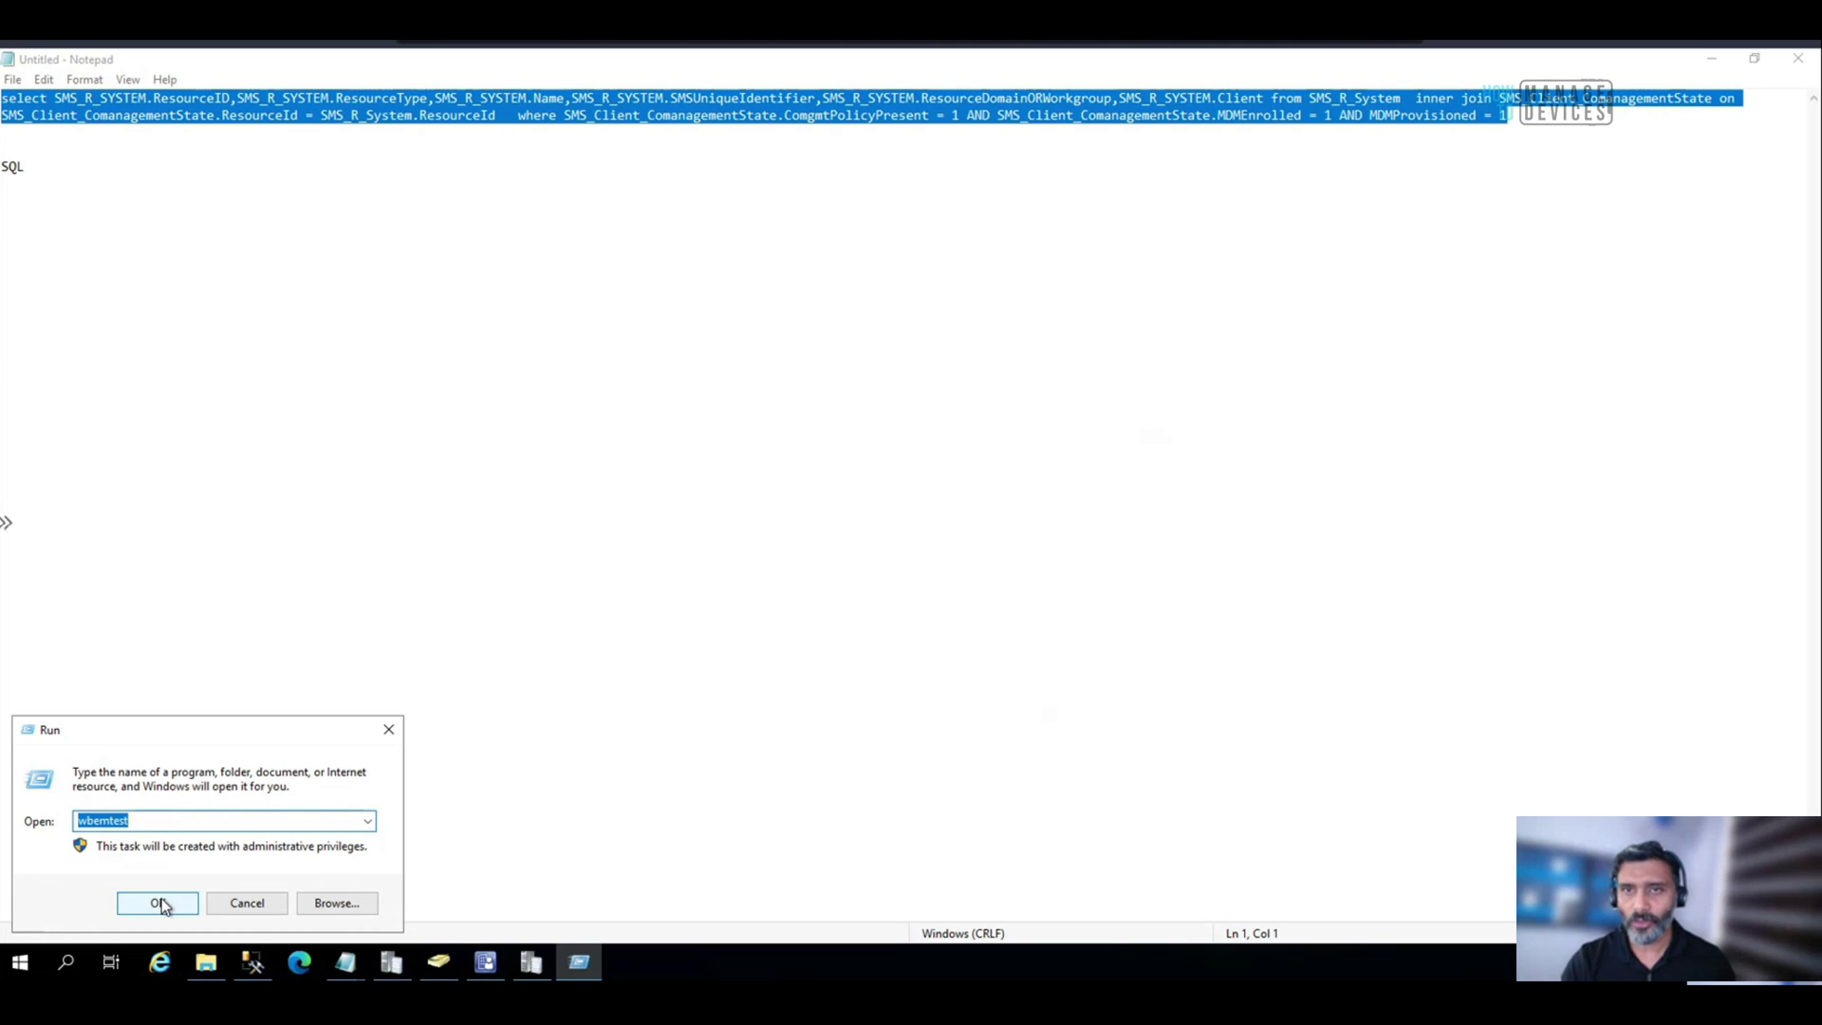
click(162, 896)
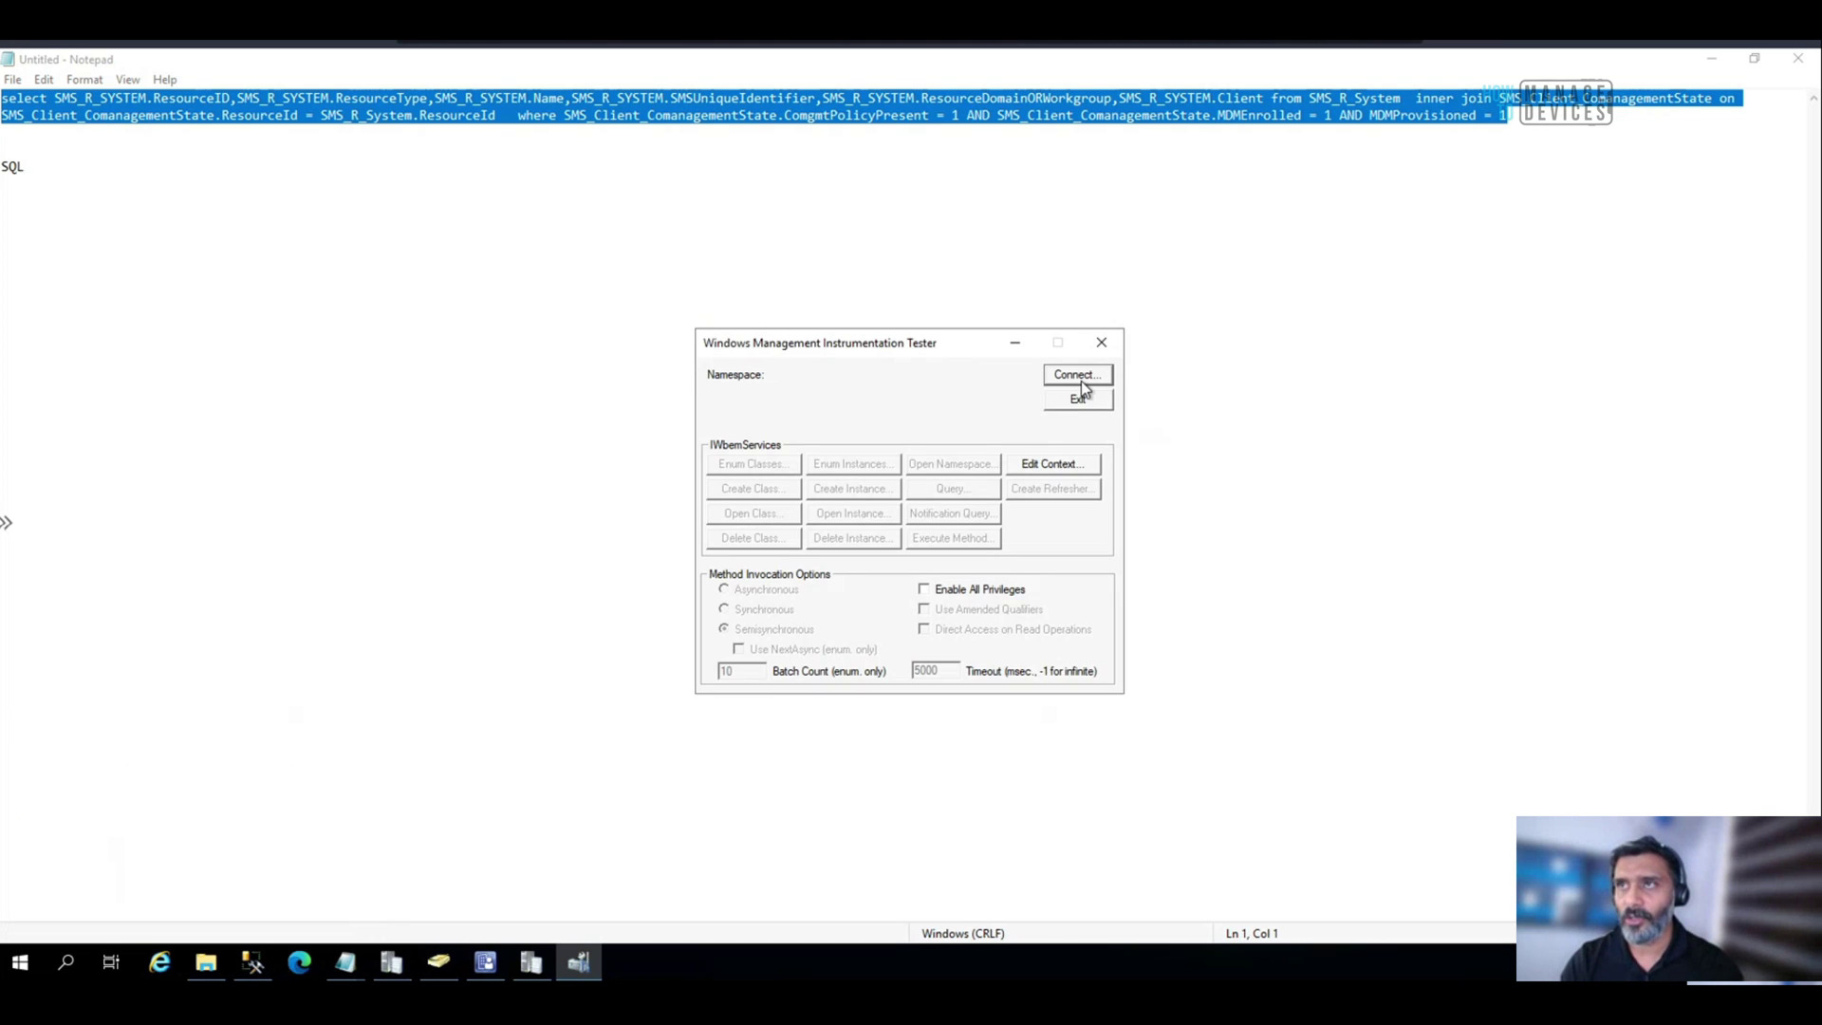
Connect to the root\sms\site_mem namespace instead of cimv2.
click(1079, 376)
drag(797, 366, 766, 365)
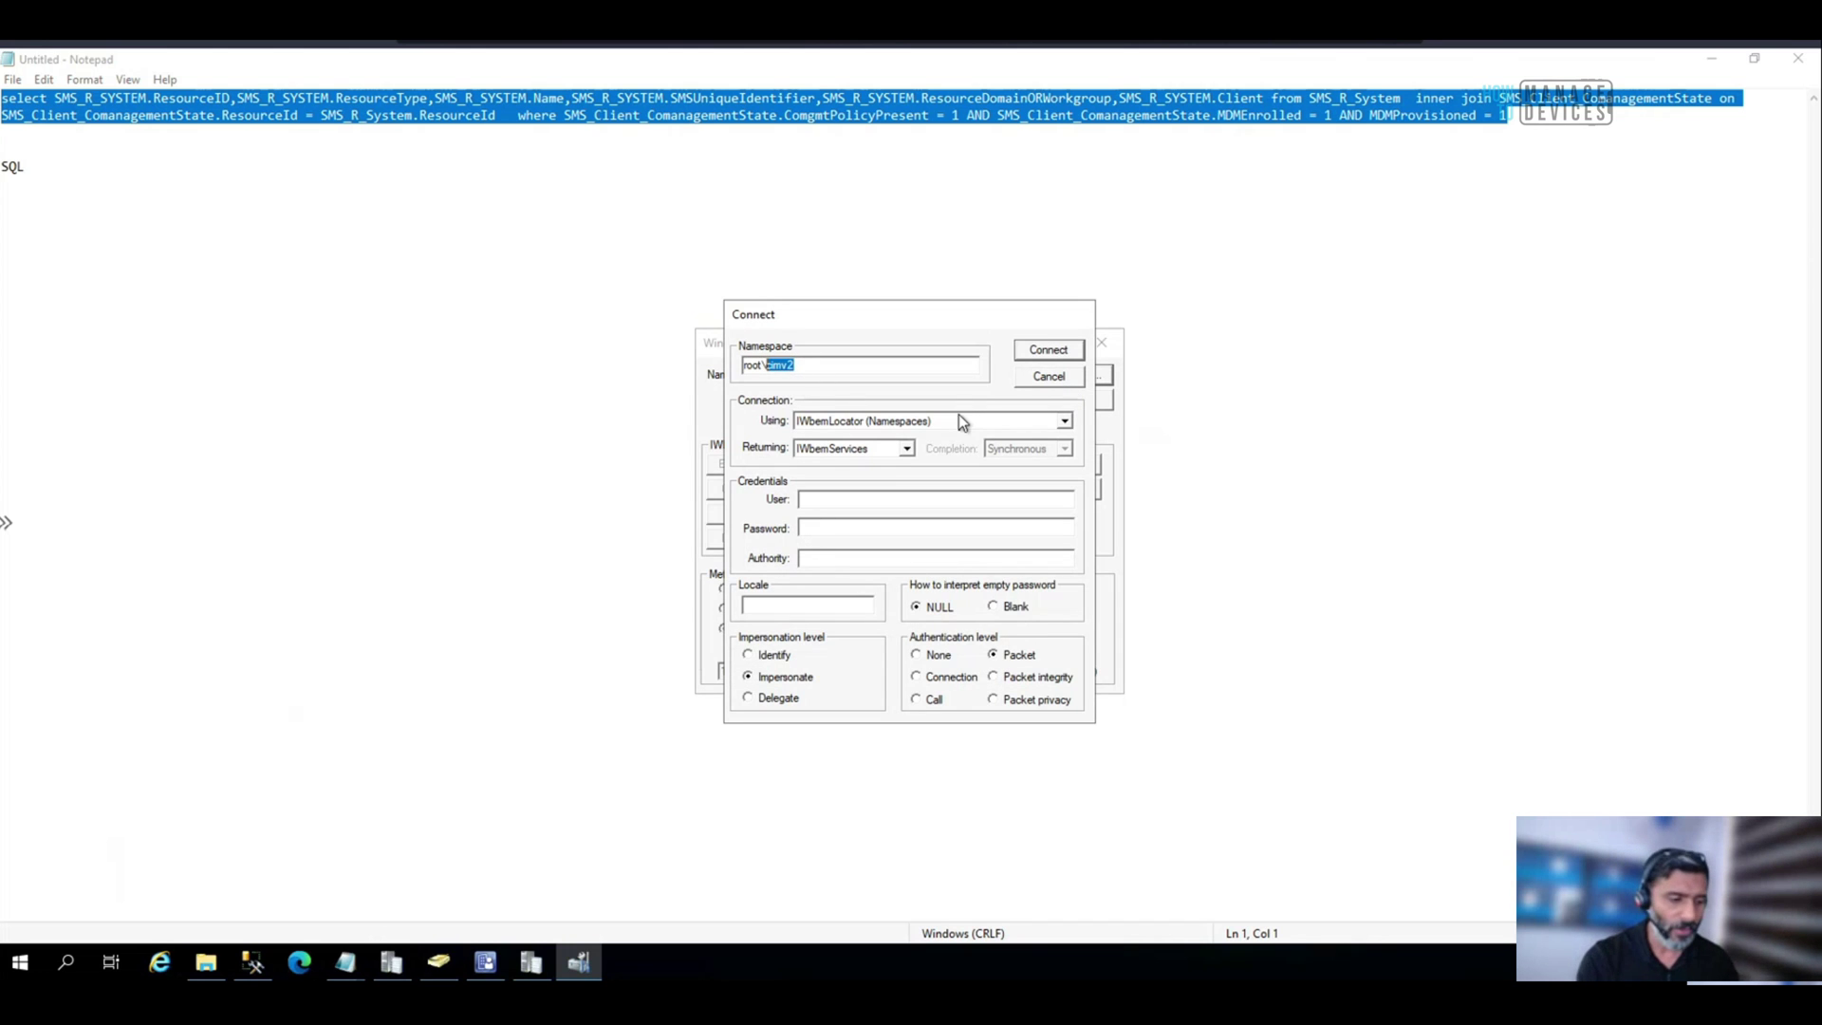
text(sms)
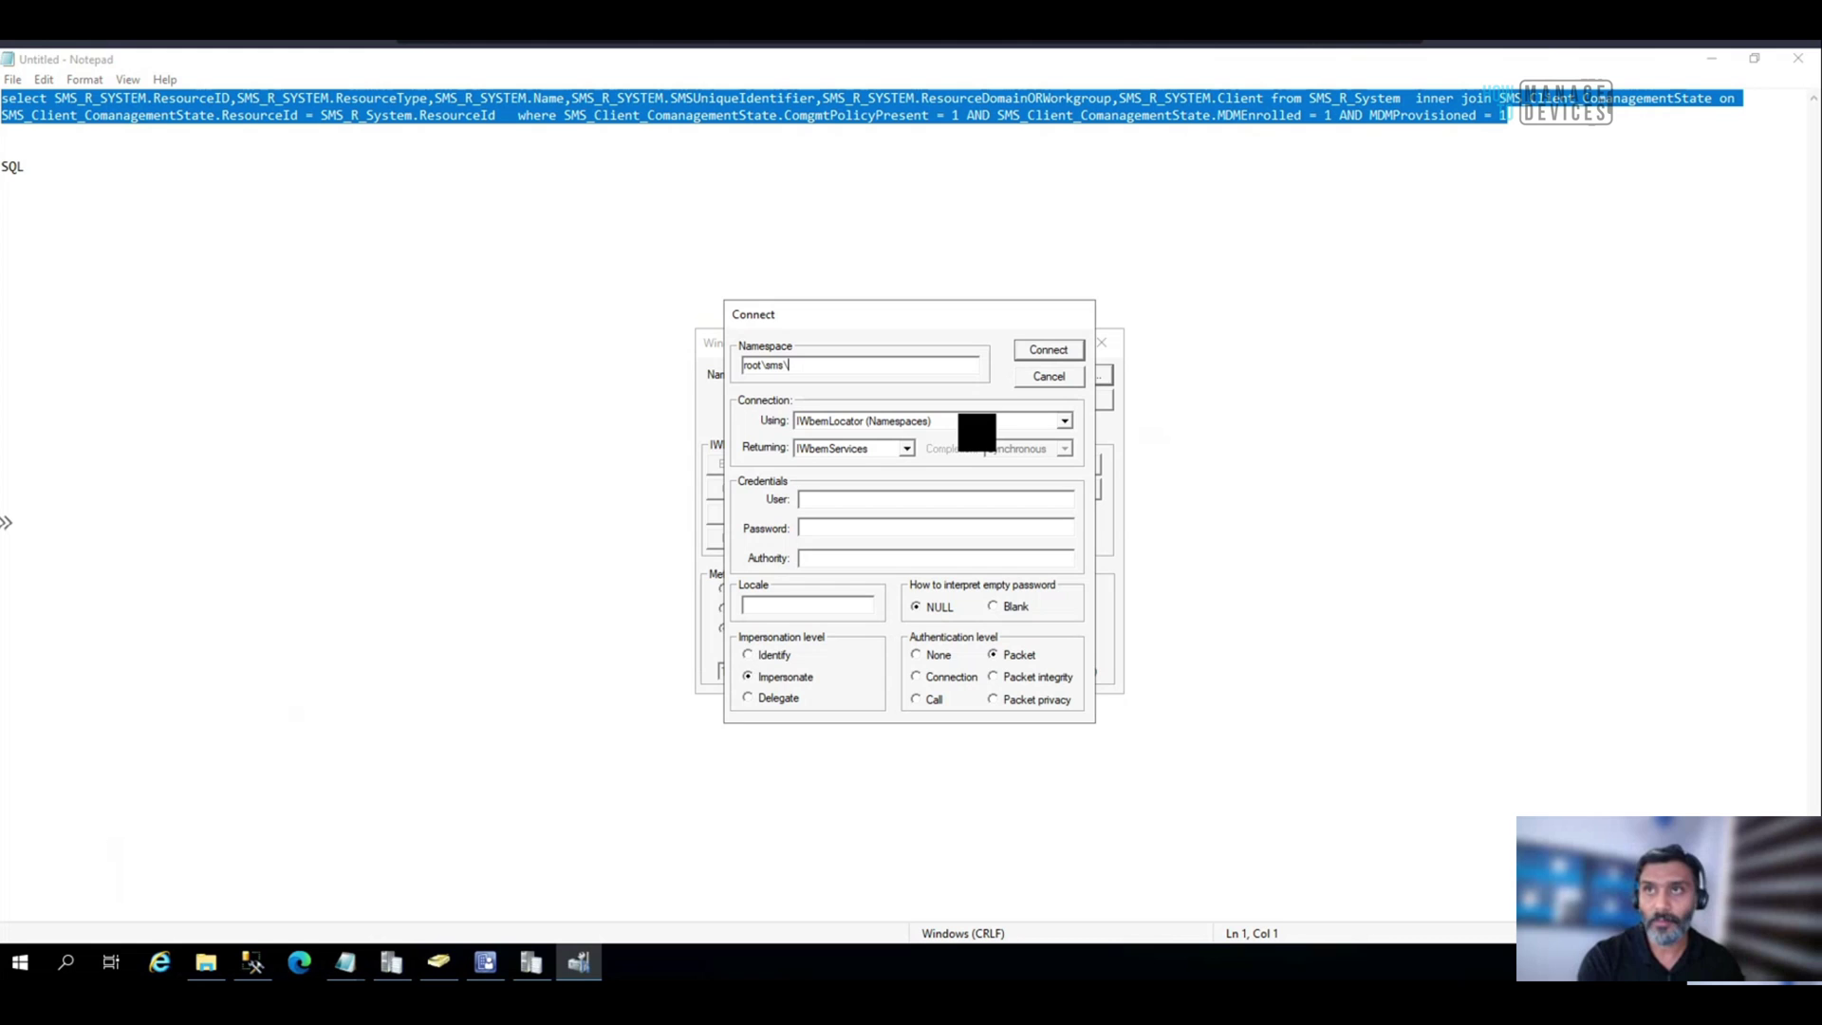
text(\si)
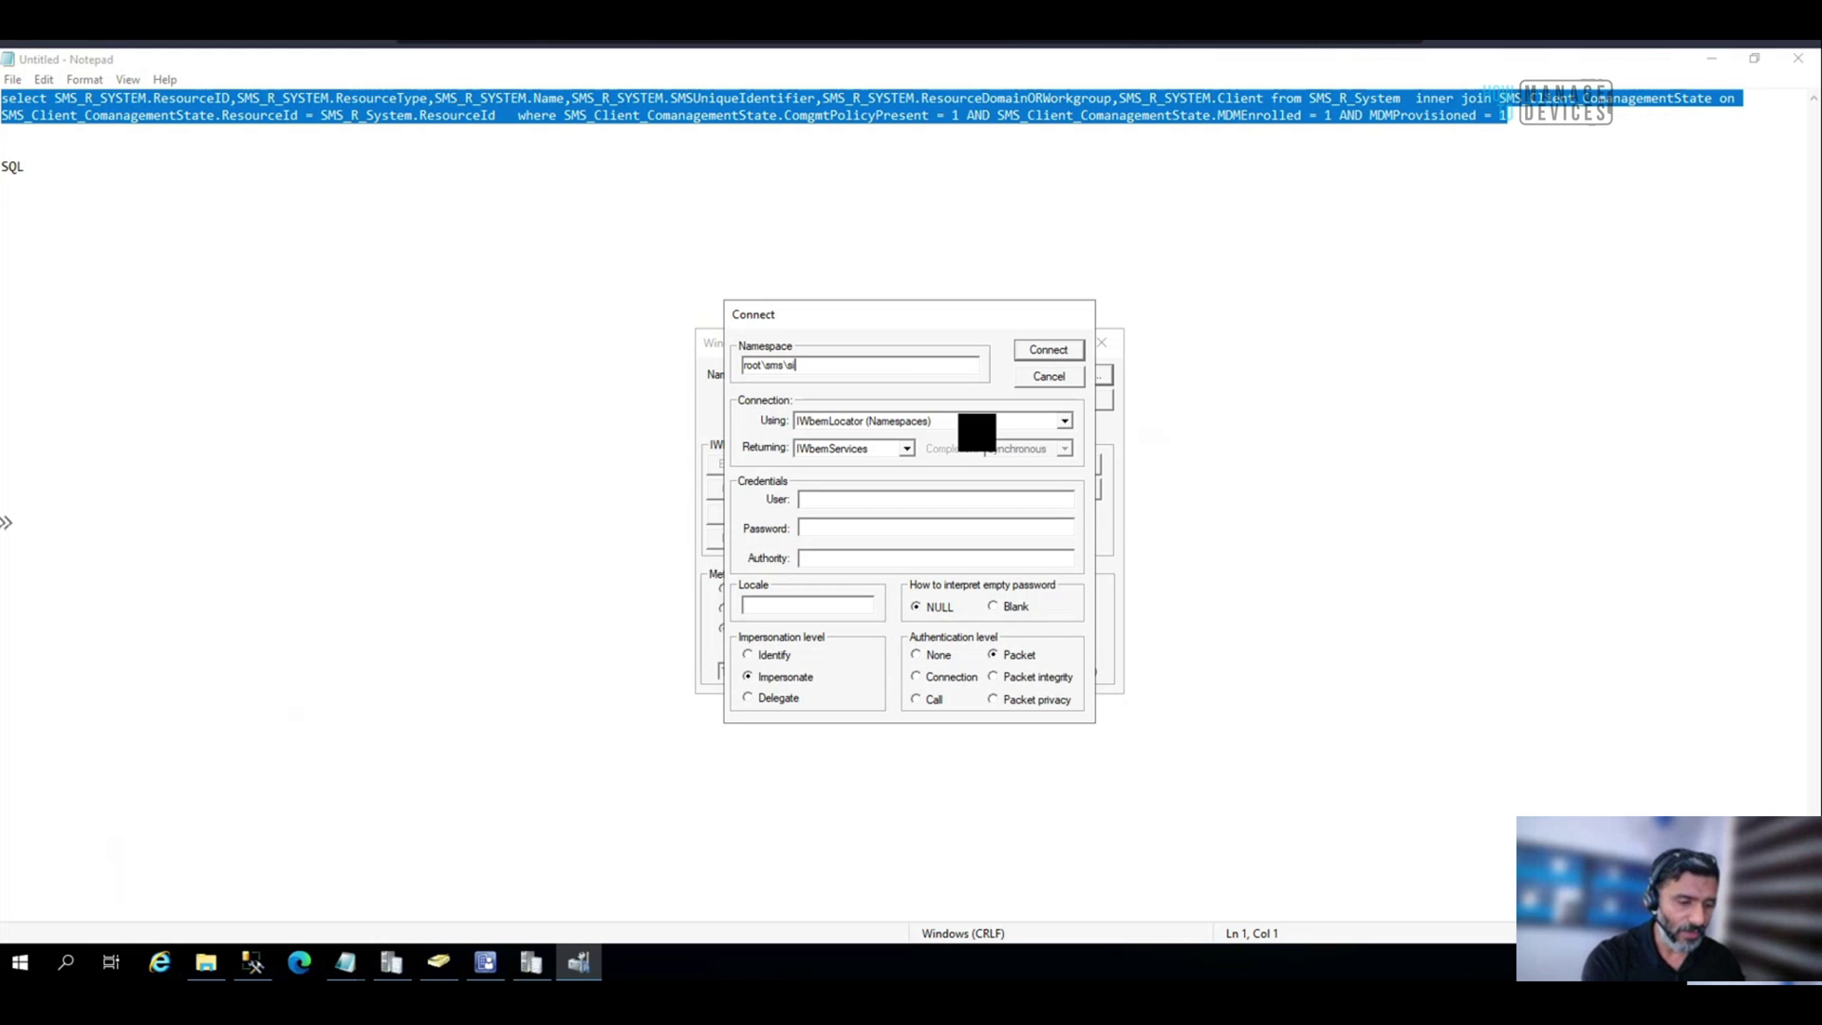
text(te)
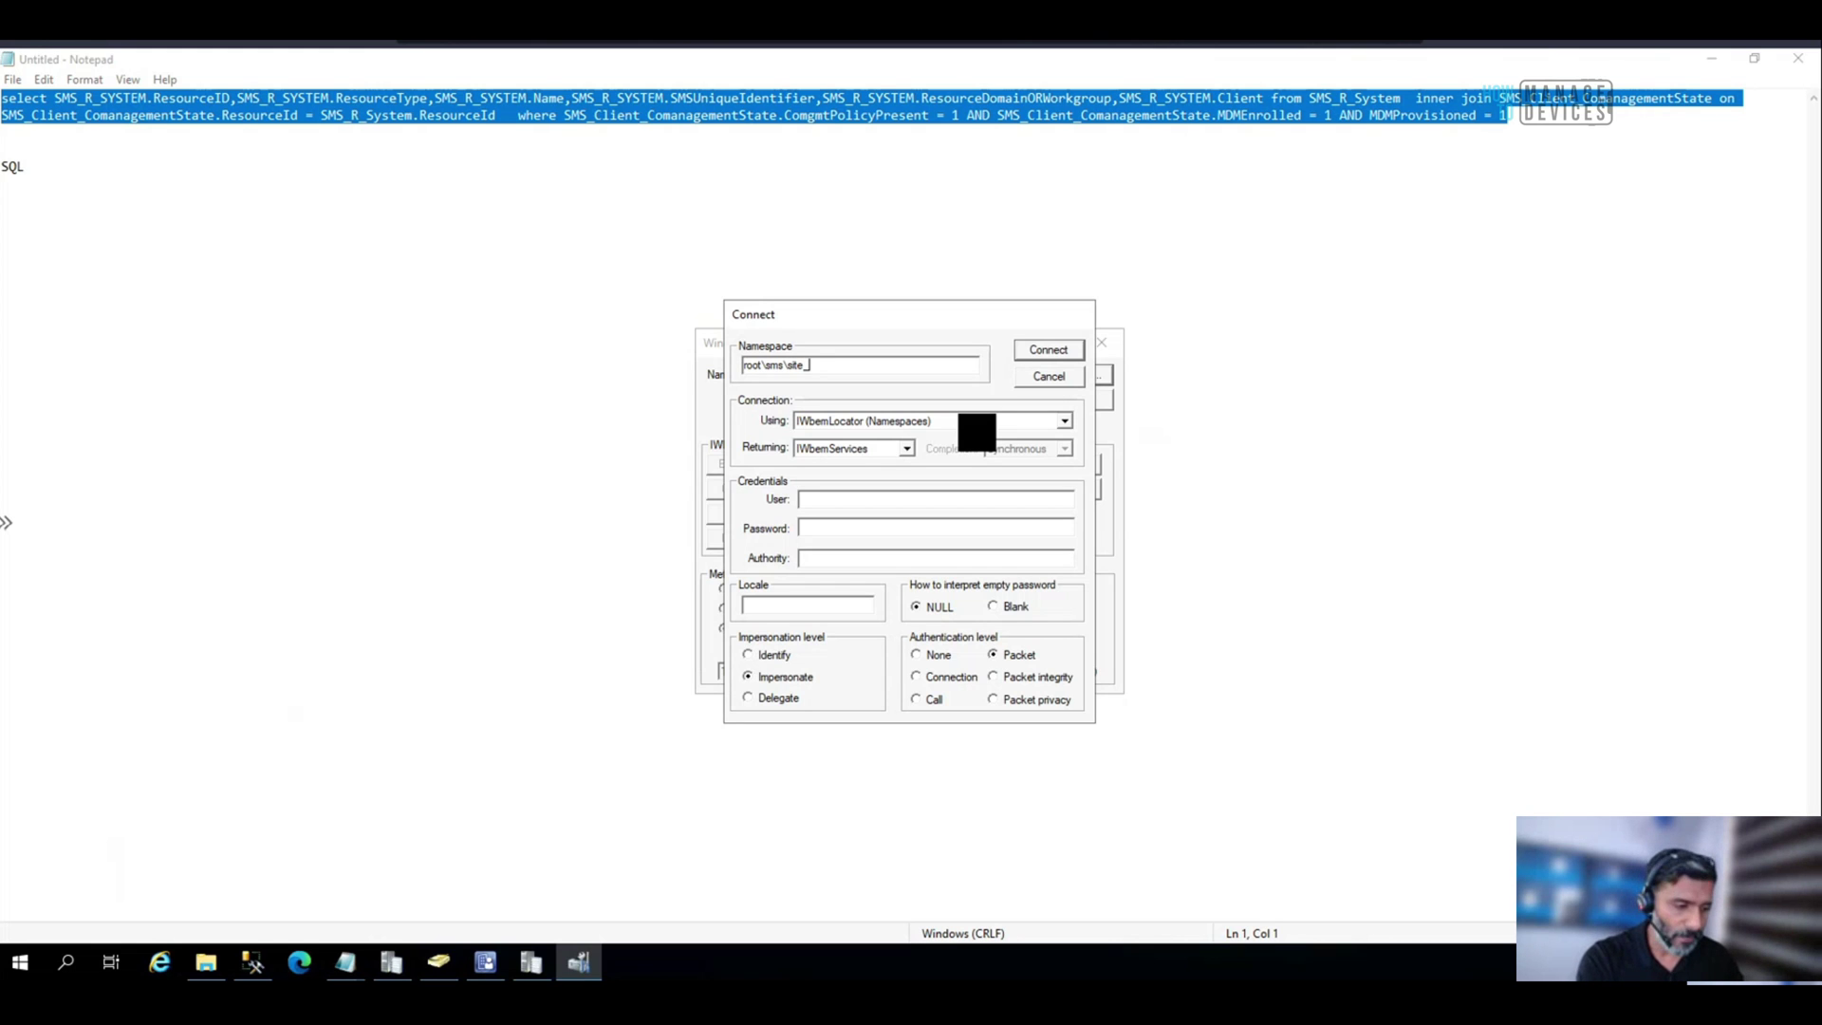
text(_mem)
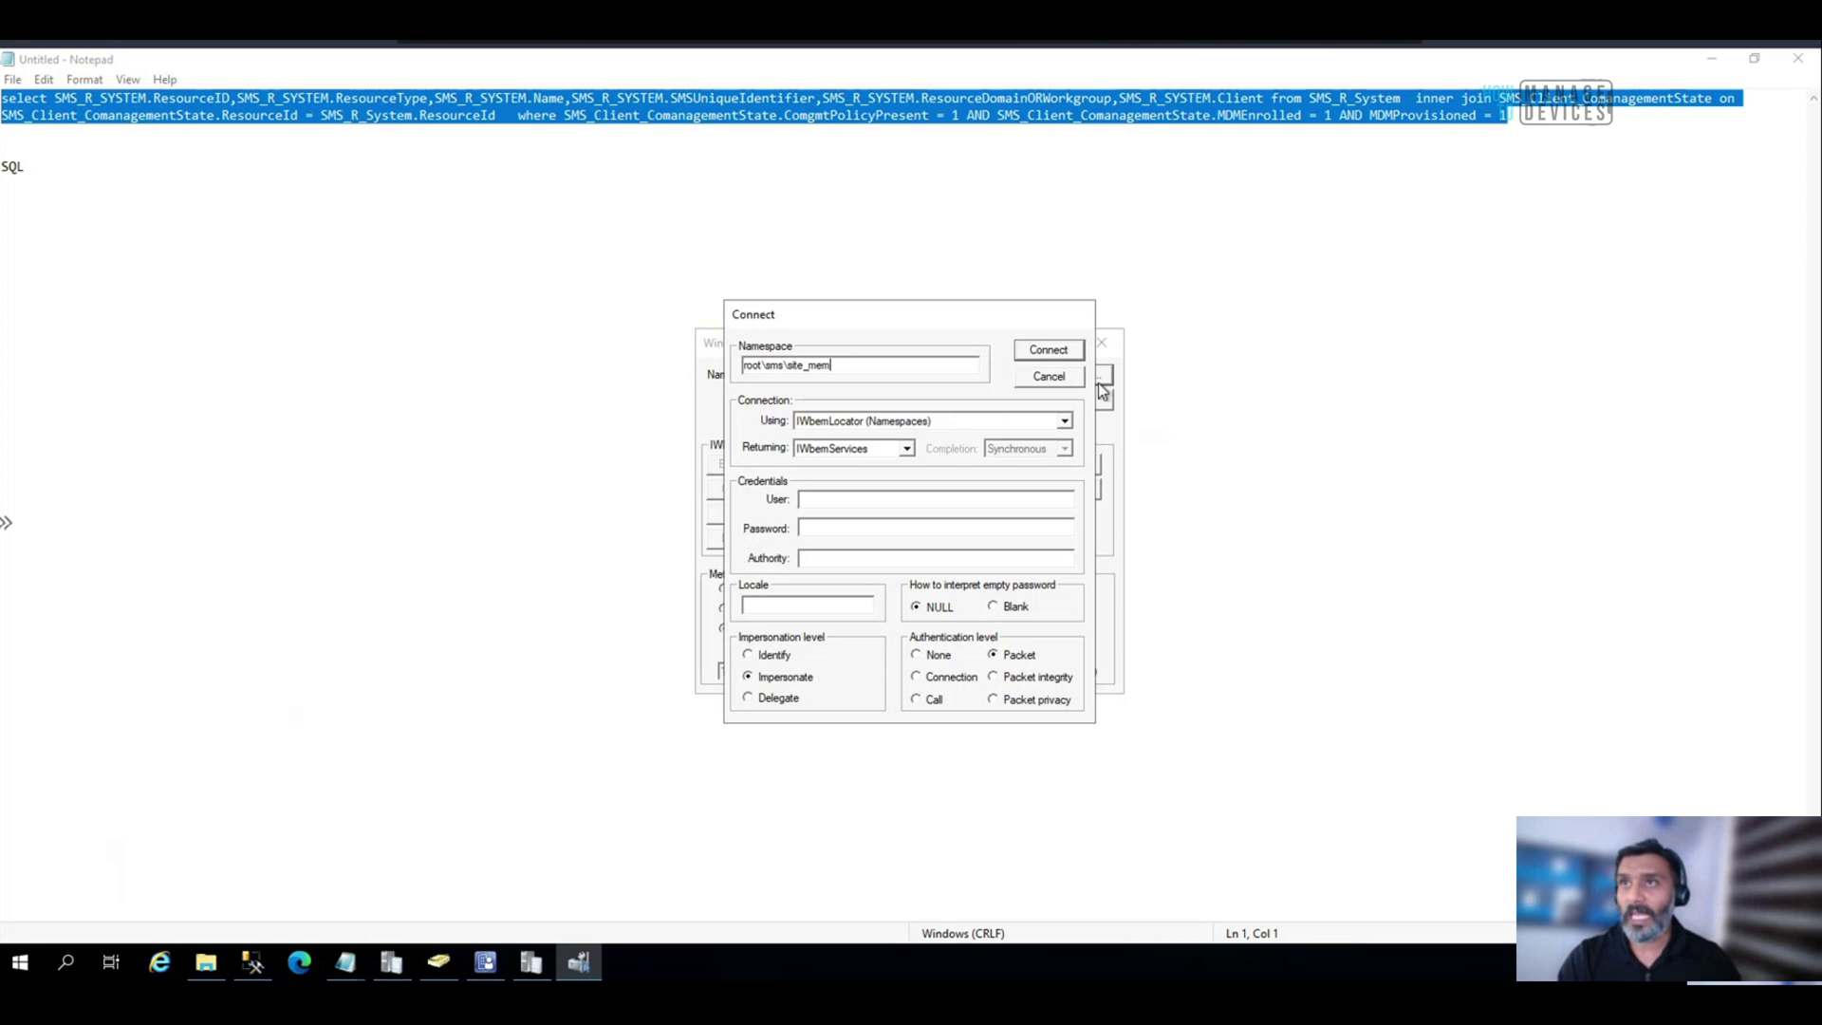
click(1047, 350)
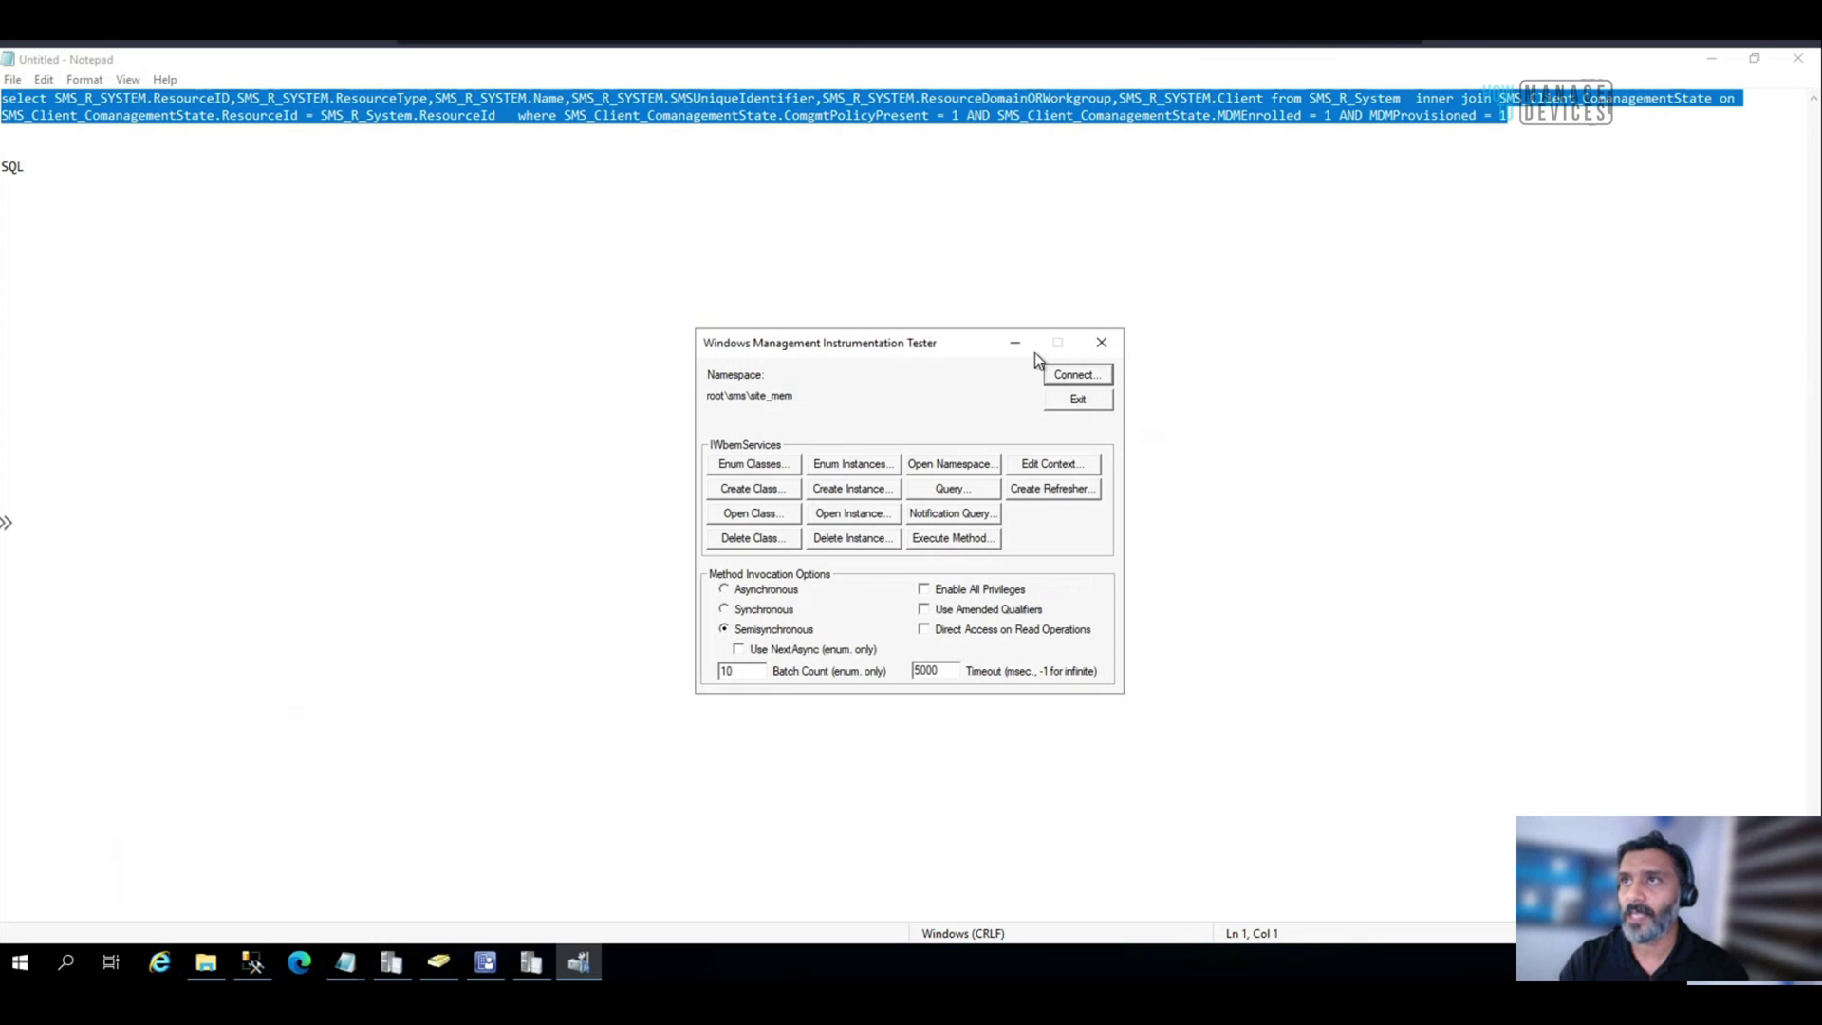
Run the pasted collection WQL query, returning ResourceIds 16777221 and 16777222.
click(979, 491)
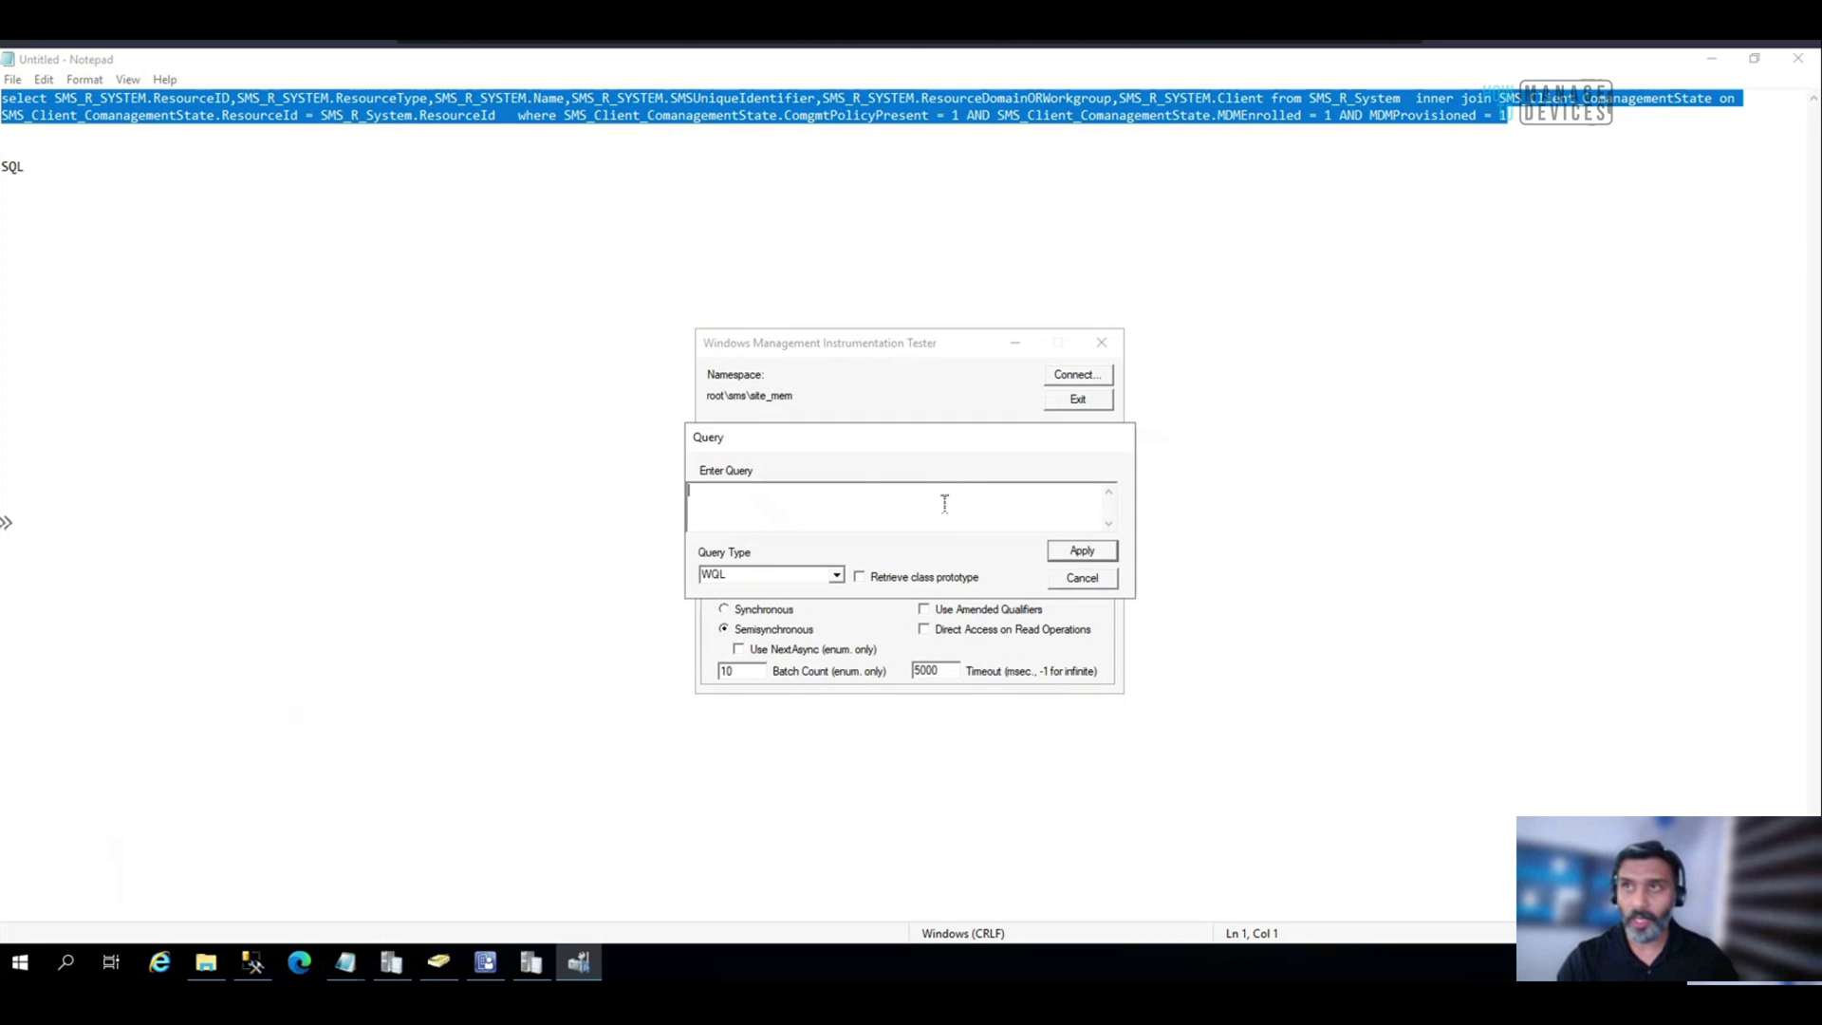
text(select SMS_R_SYSTEM.ResourceID,SMS_R_SYSTEM.ResourceType,SMS_R_SYSTEM.Name,SMS_R_SYSTEM.SMSUniqueIdentifier,SMS_R_SYSTEM.ResourceDomainORWorkgroup,SMS_R_SYSTEM.Client from SMS_R_System  inner join SMS_Client_ComanagementState on SMS_Client_ComanagementState.ResourceId = SMS_R_System.ResourceId   where SMS_Client_ComanagementState.CogmtPolicyPresent = 1 AND SMS_Client_ComanagementState.MDMEnrolled = 1 AND MDMProvisioned = 1)
click(1062, 553)
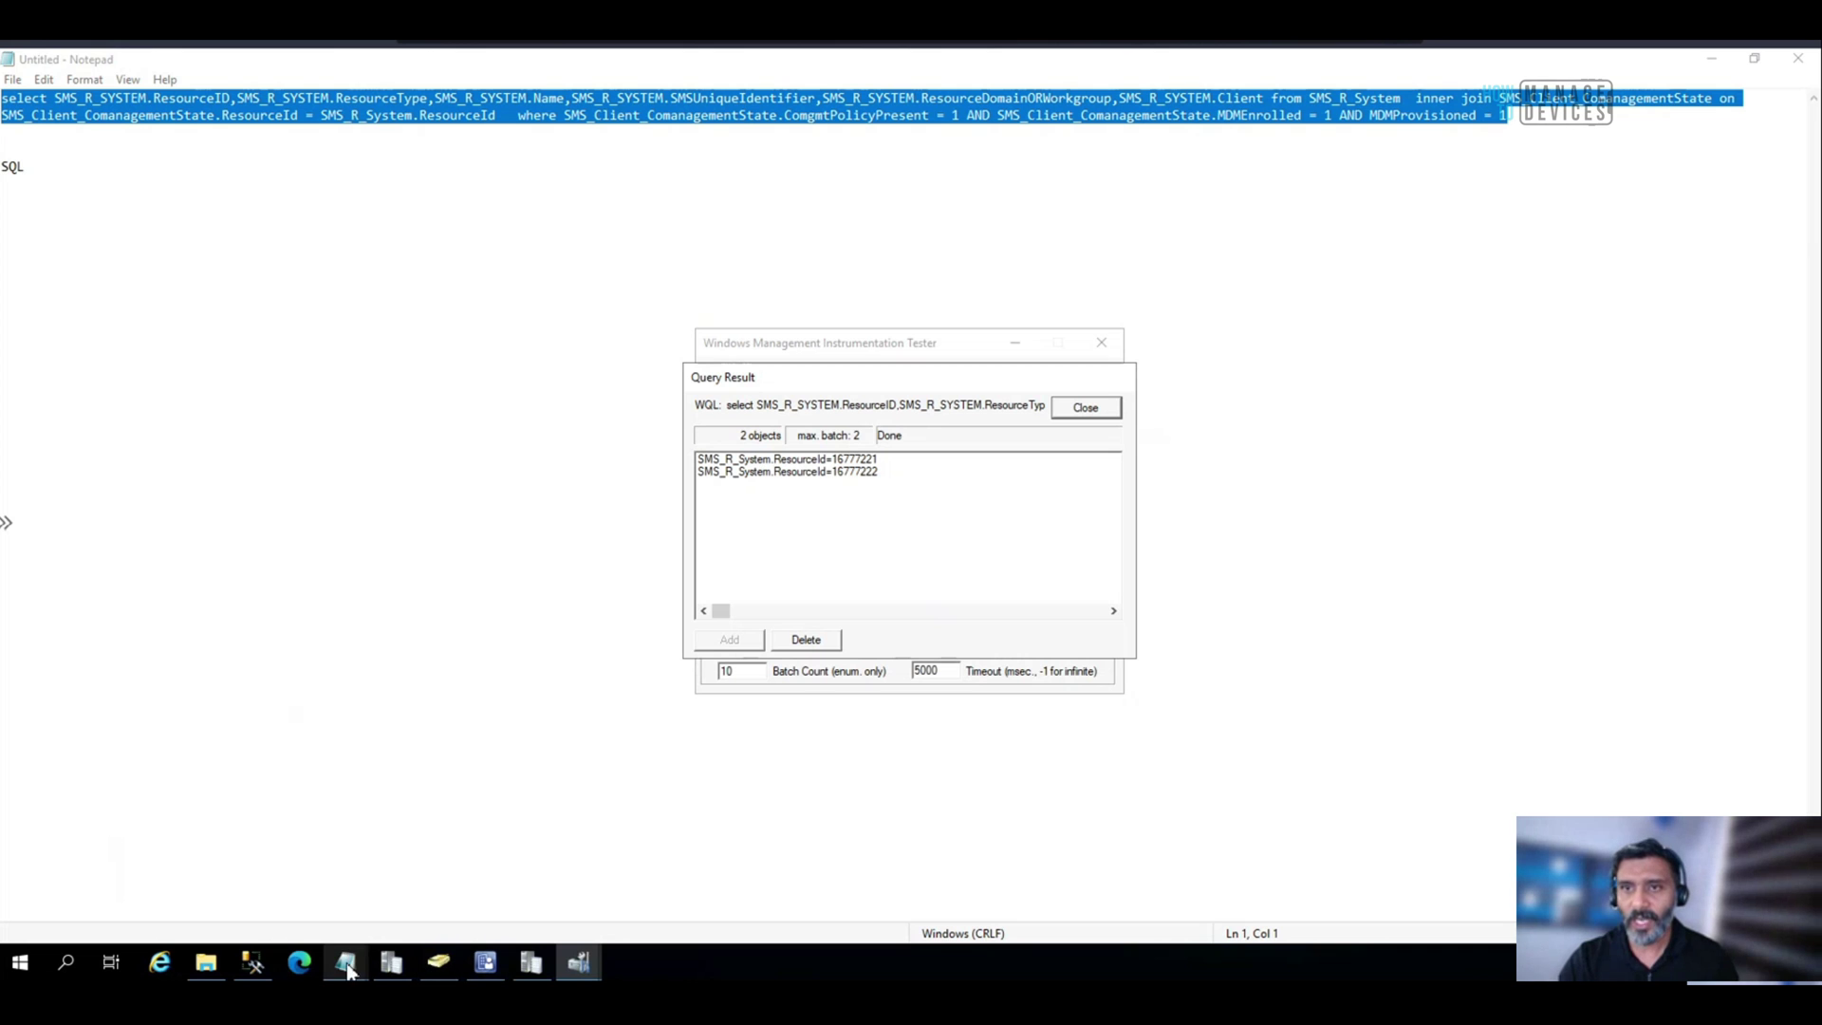
Copy the literal SQL translation of the collection query from SMSProv.log for use in SSMS.
click(531, 965)
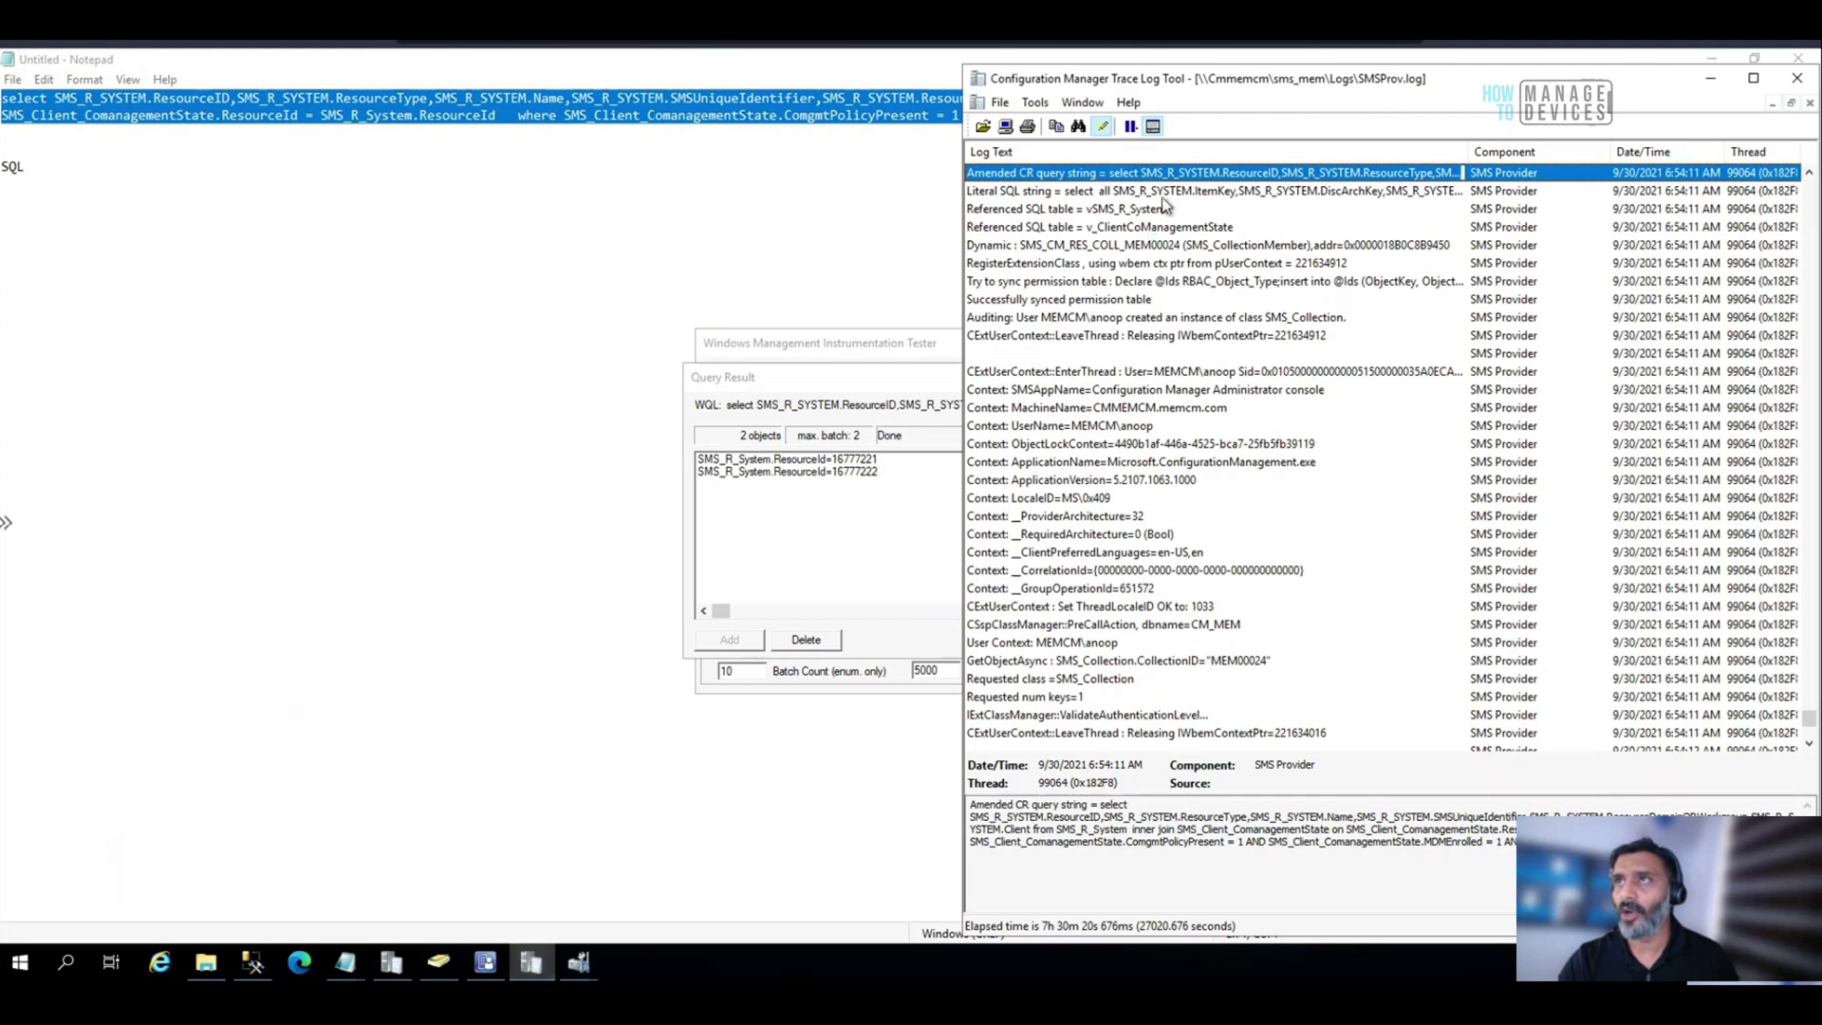
click(1167, 195)
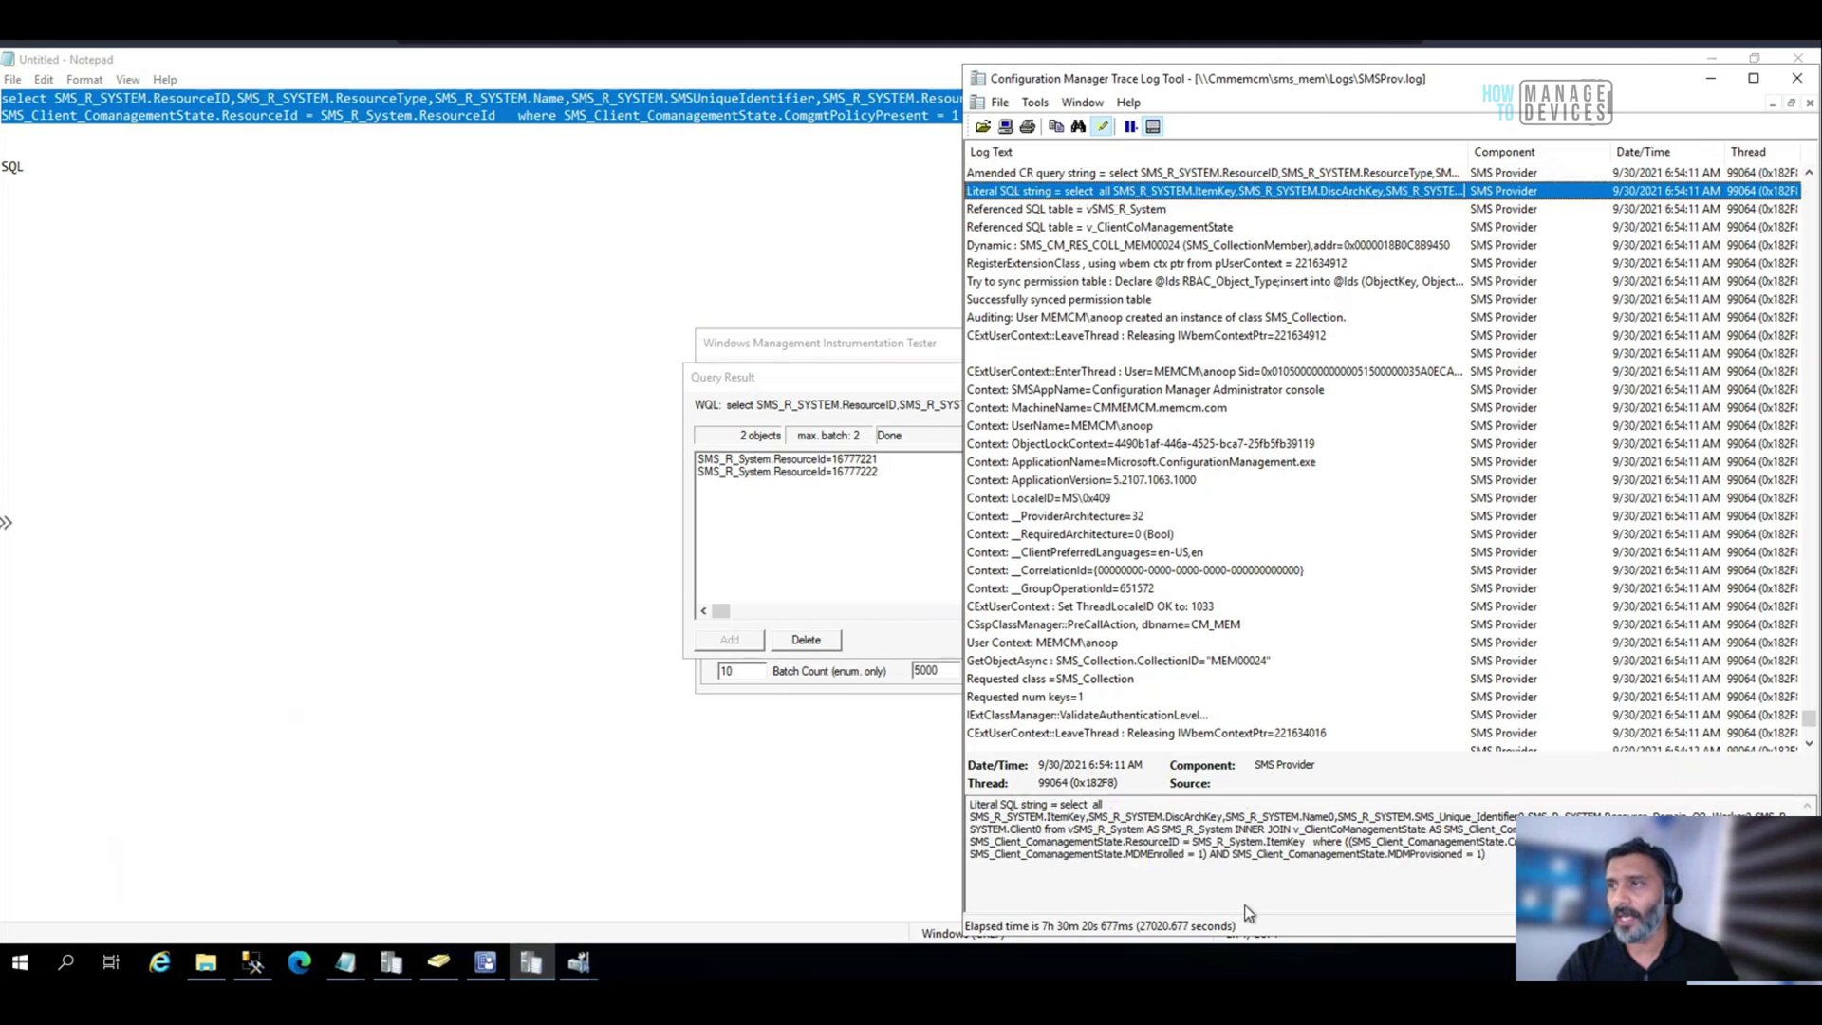
drag(1490, 854, 1063, 805)
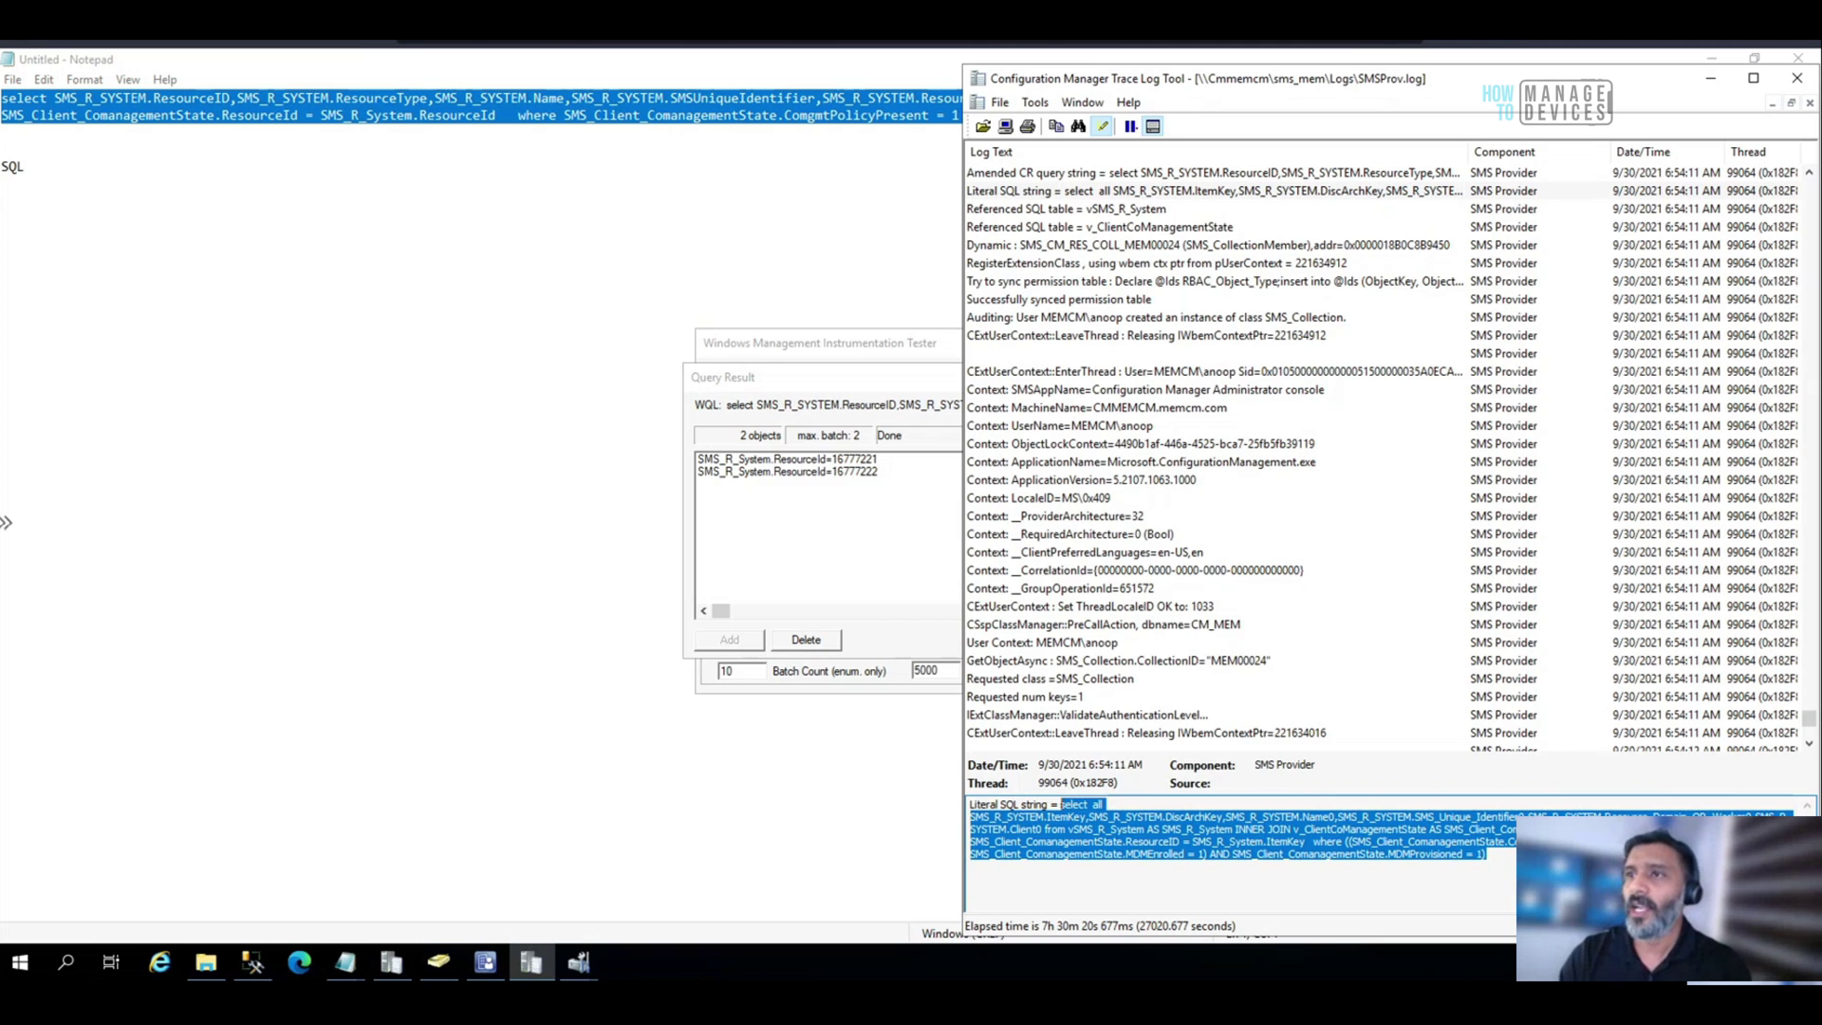
click(1280, 174)
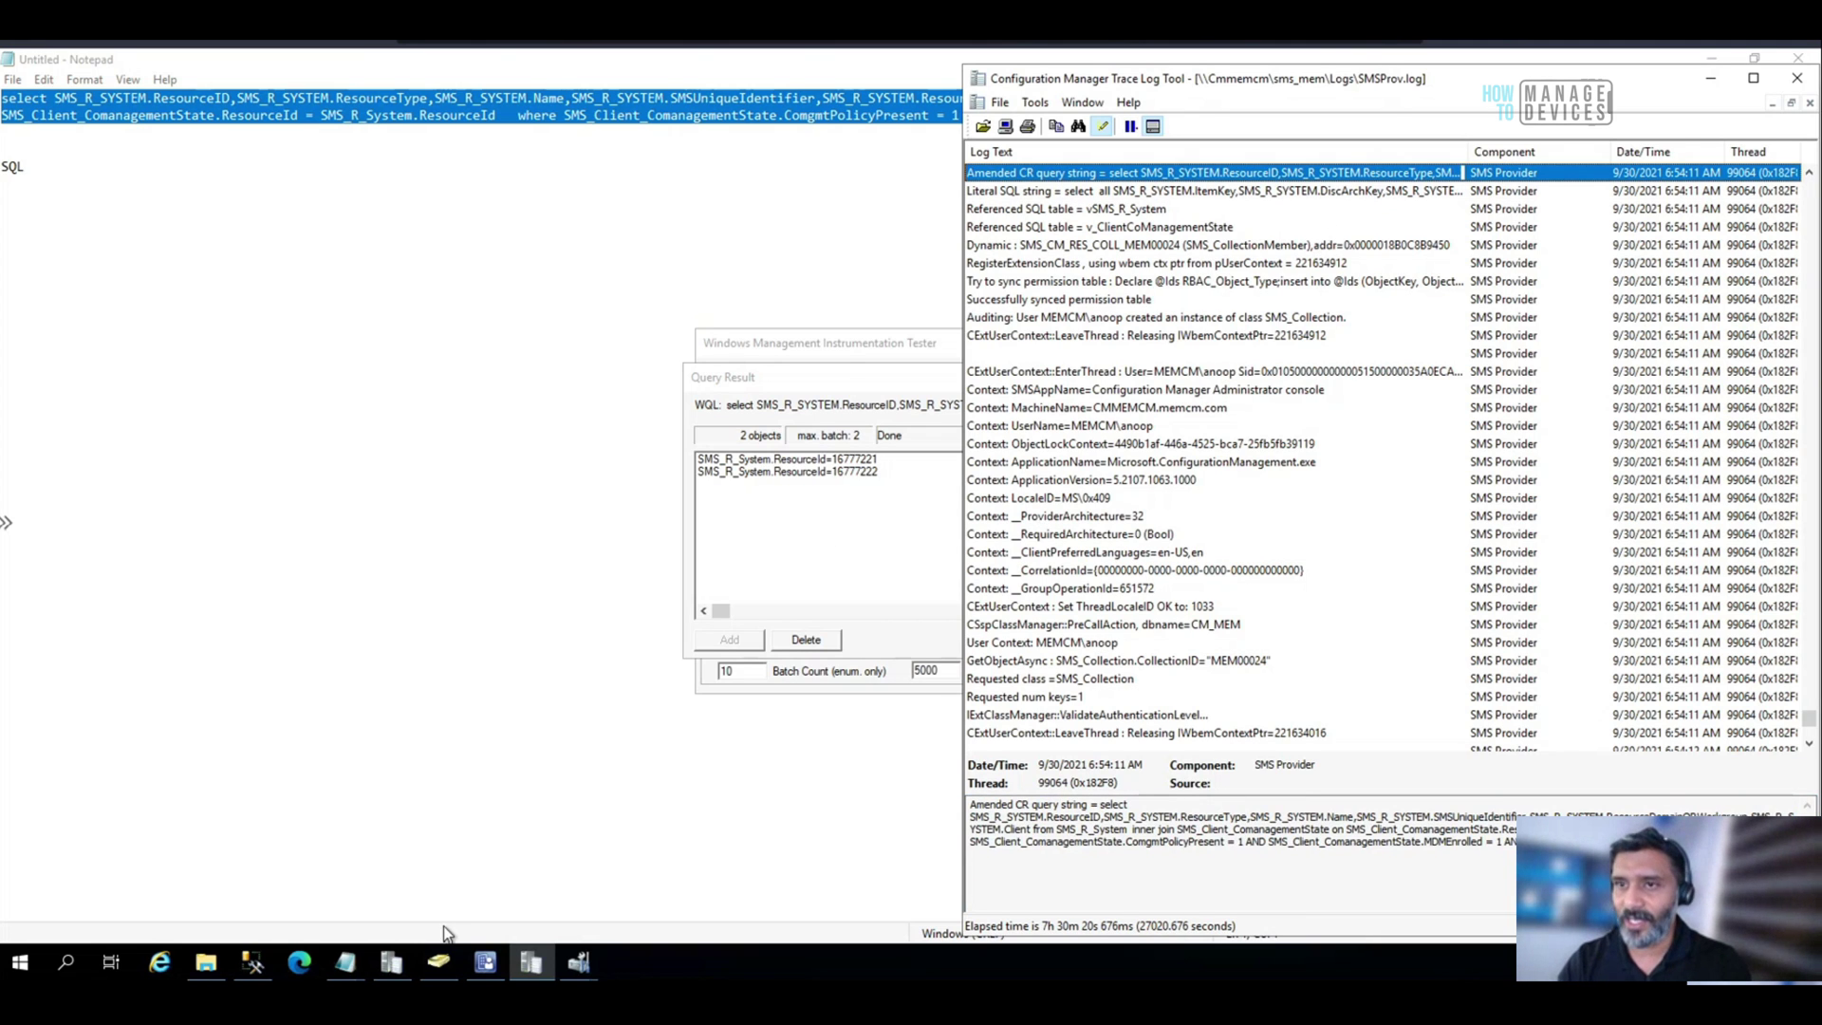
click(248, 958)
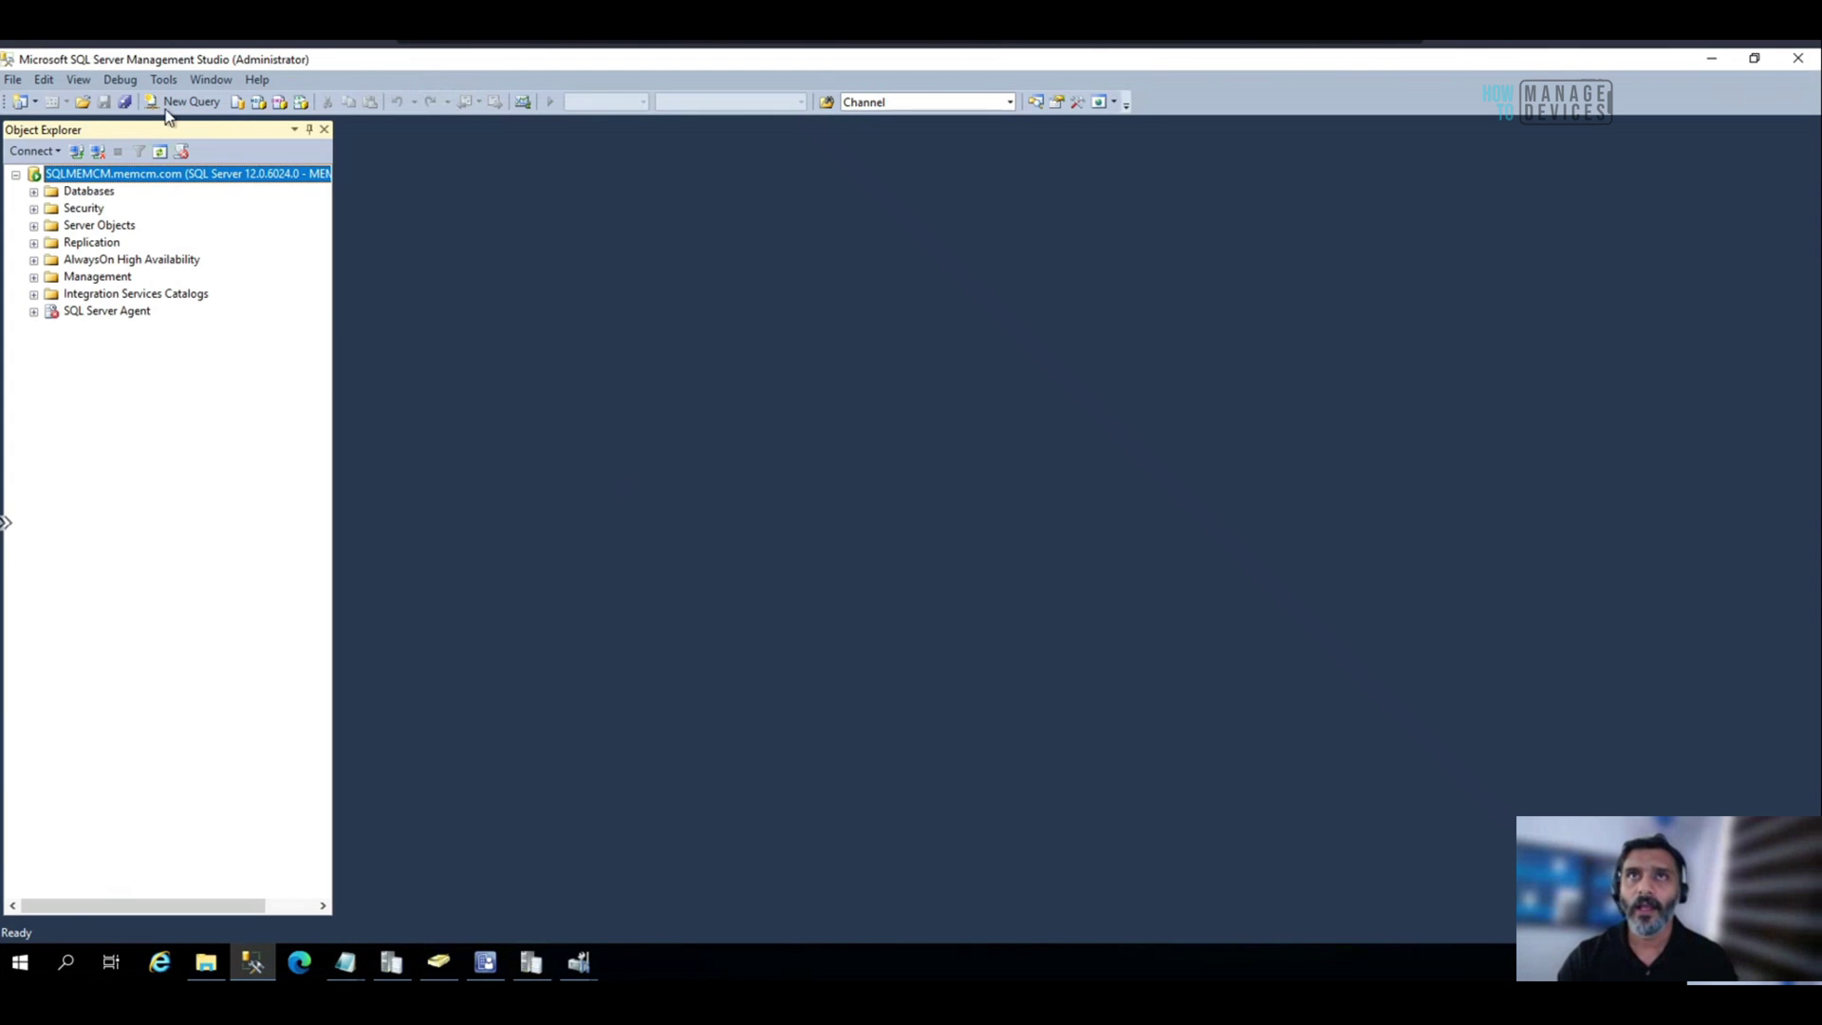
Paste the literal SQL into a new query window targeting CM_MEM and select all of it.
click(178, 102)
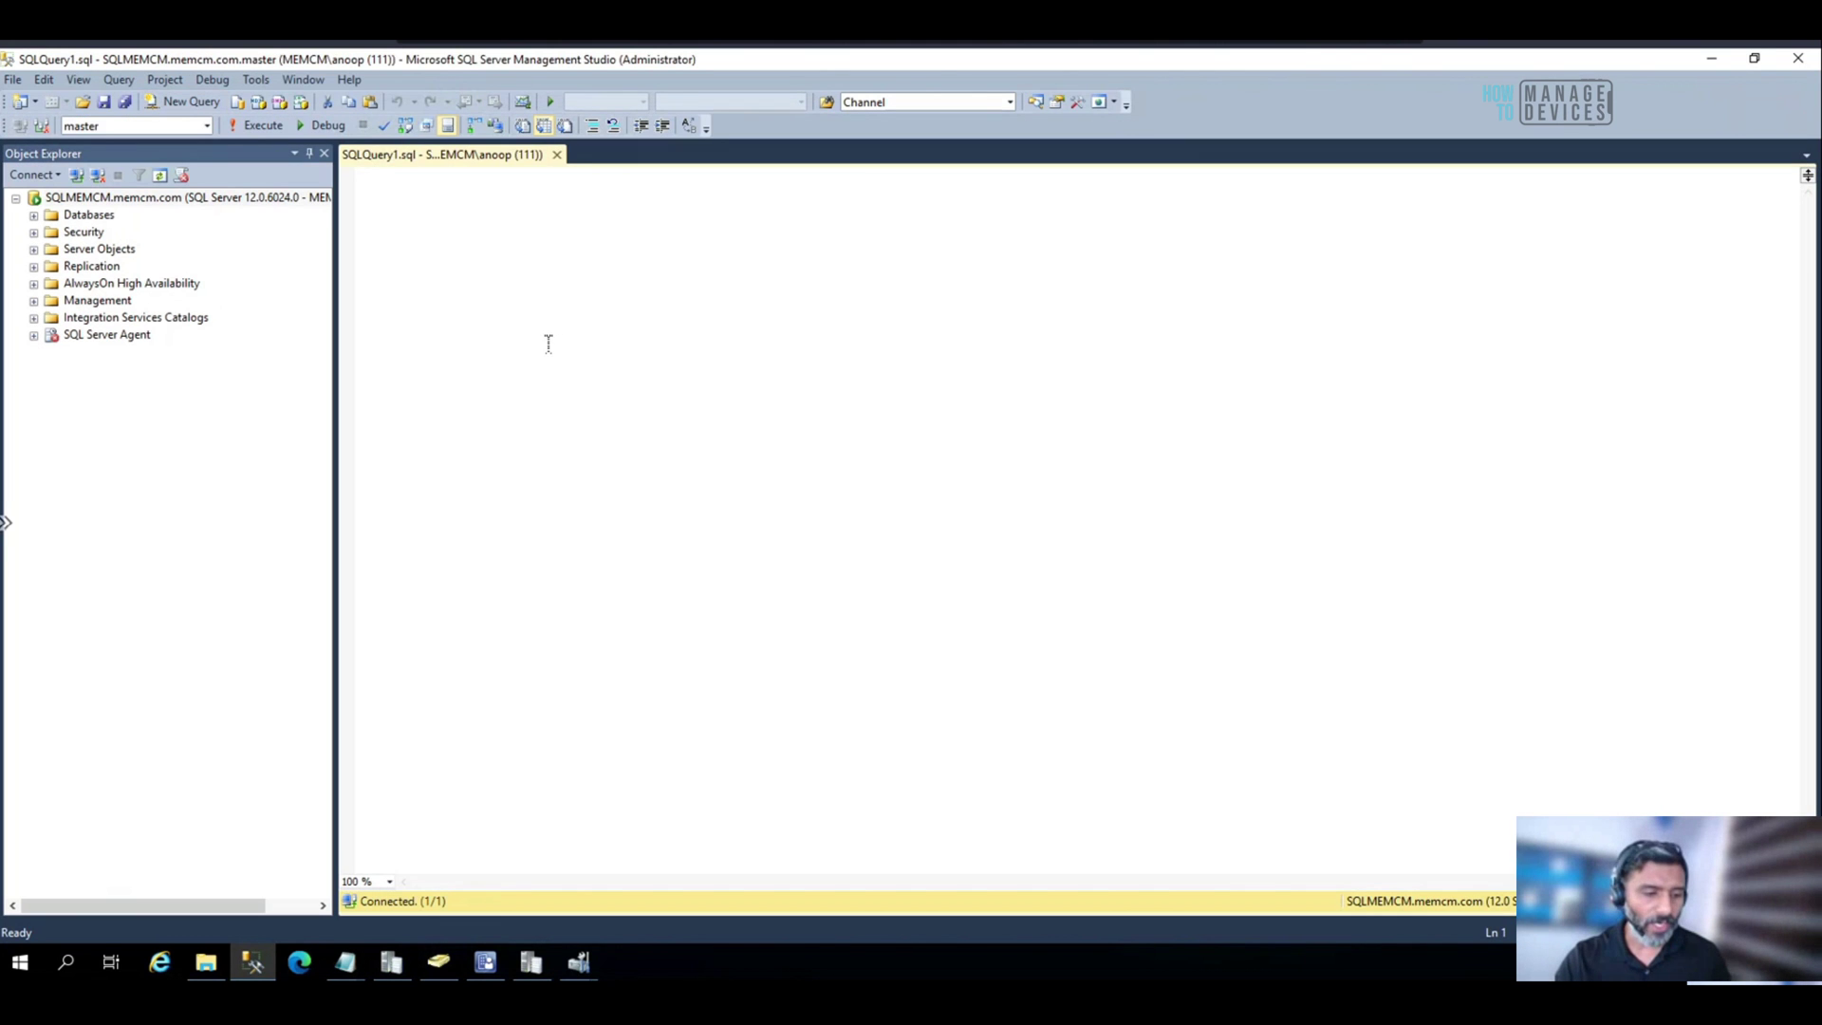
key(ctrl+v)
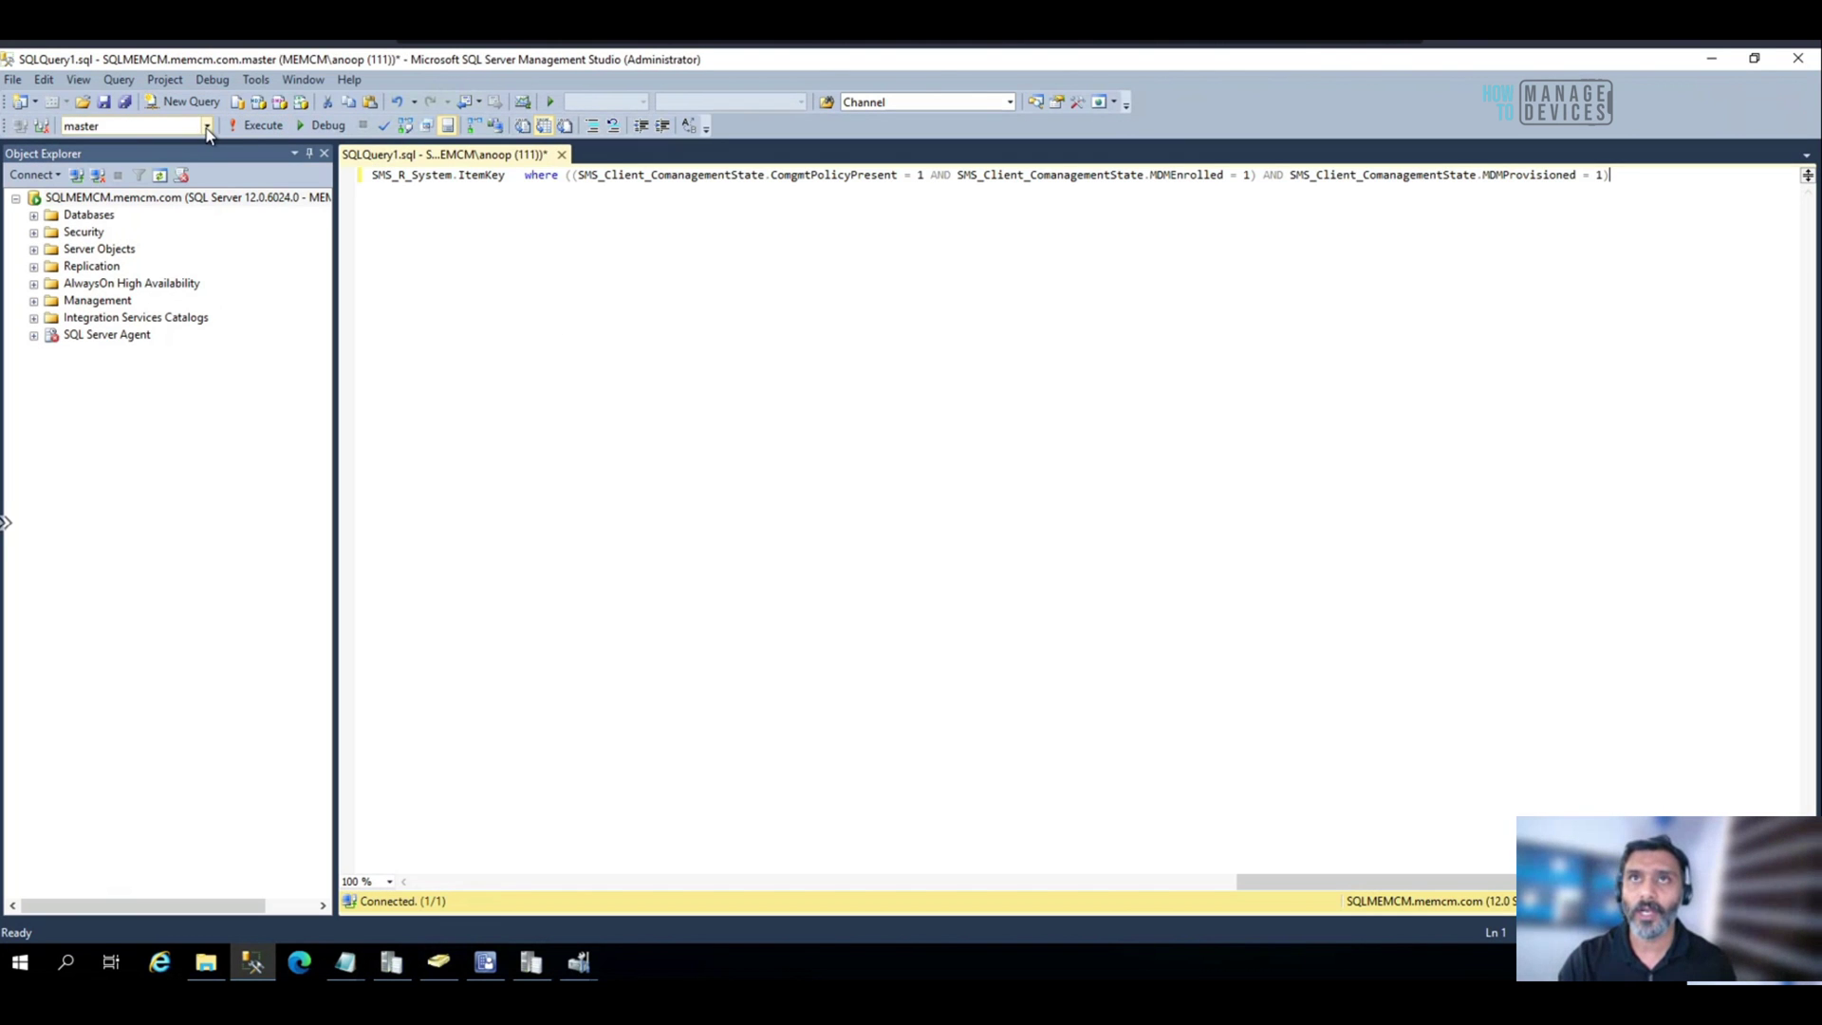
click(205, 126)
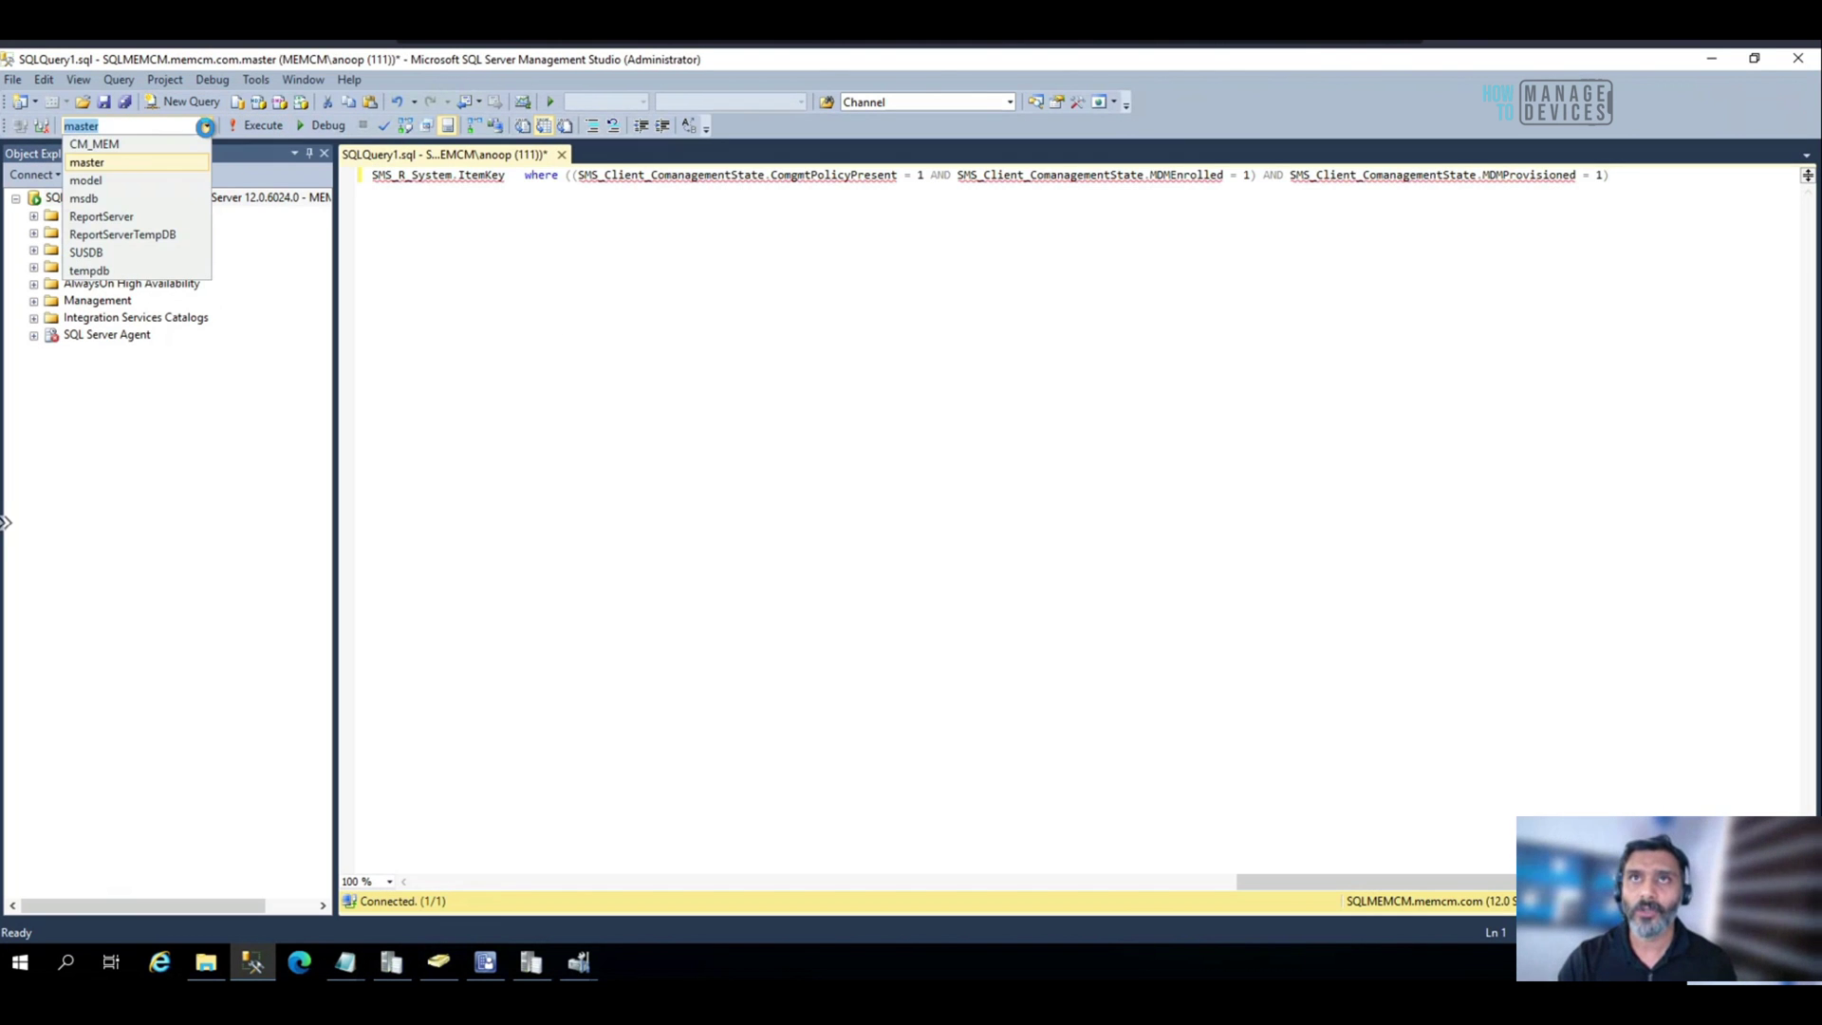
click(116, 146)
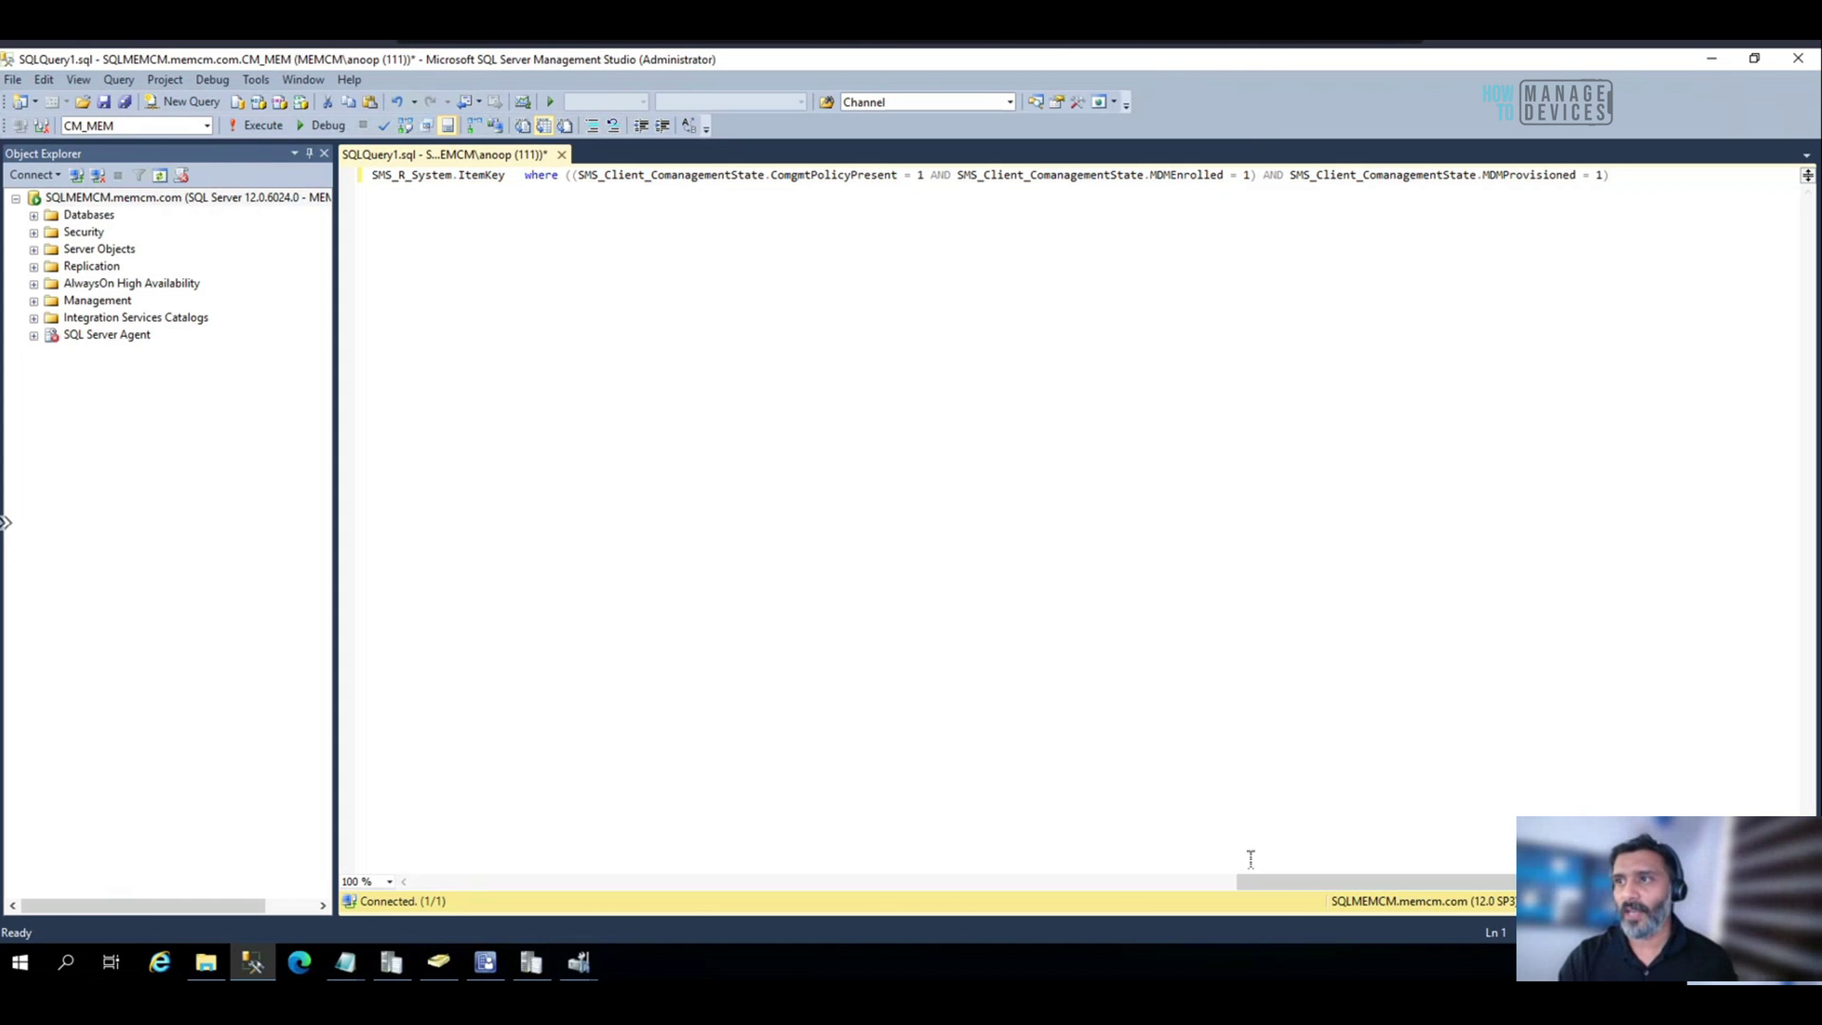
drag(1291, 881, 353, 830)
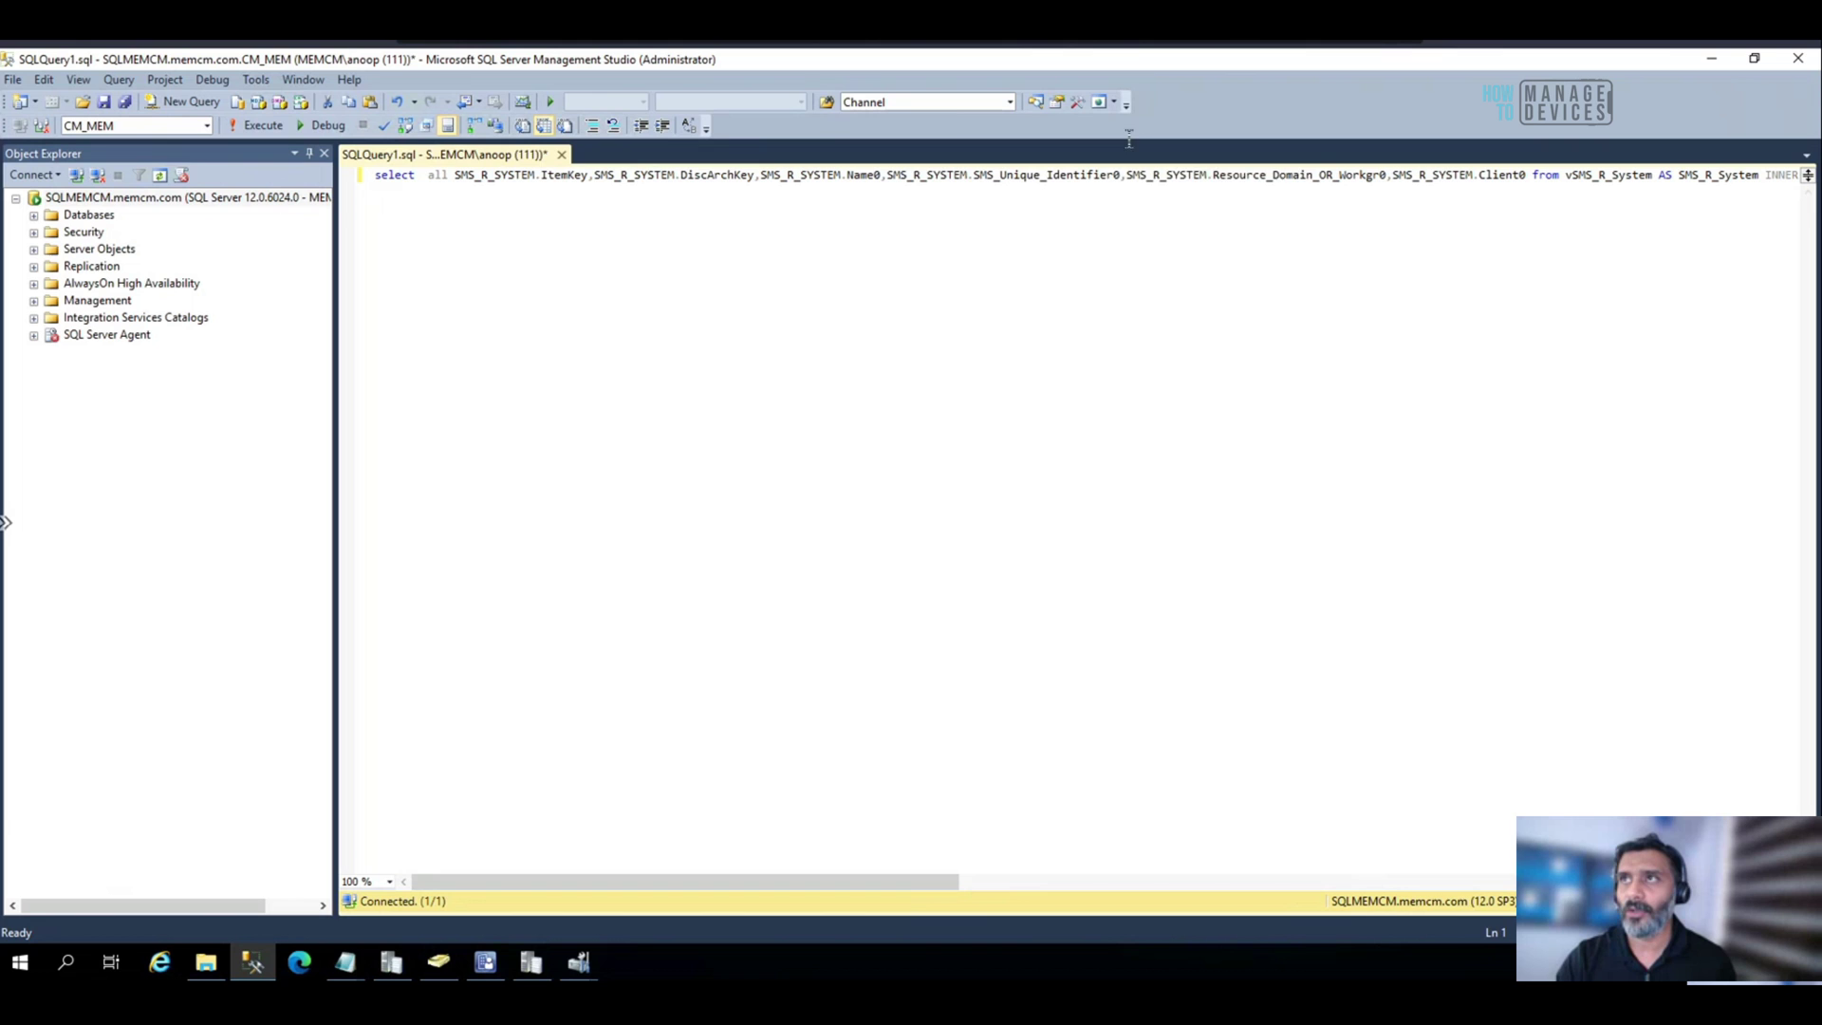
drag(1320, 180, 834, 178)
click(707, 191)
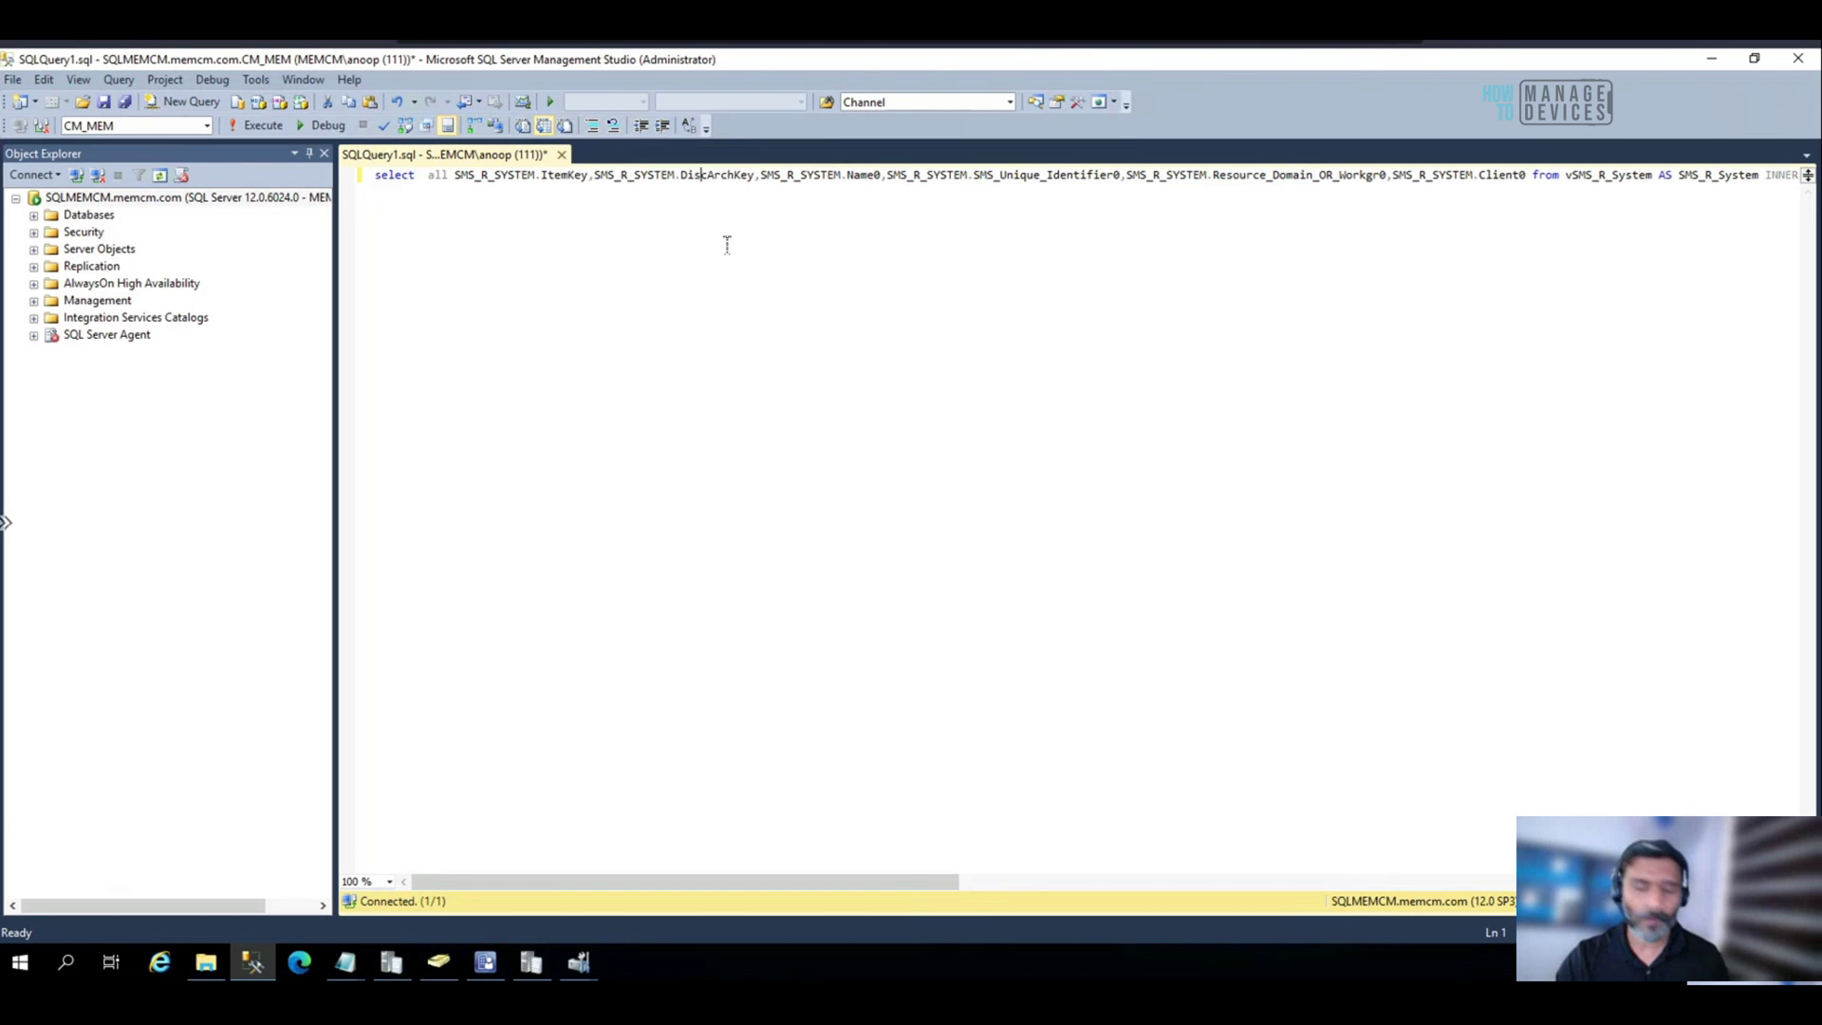
key(ctrl+a)
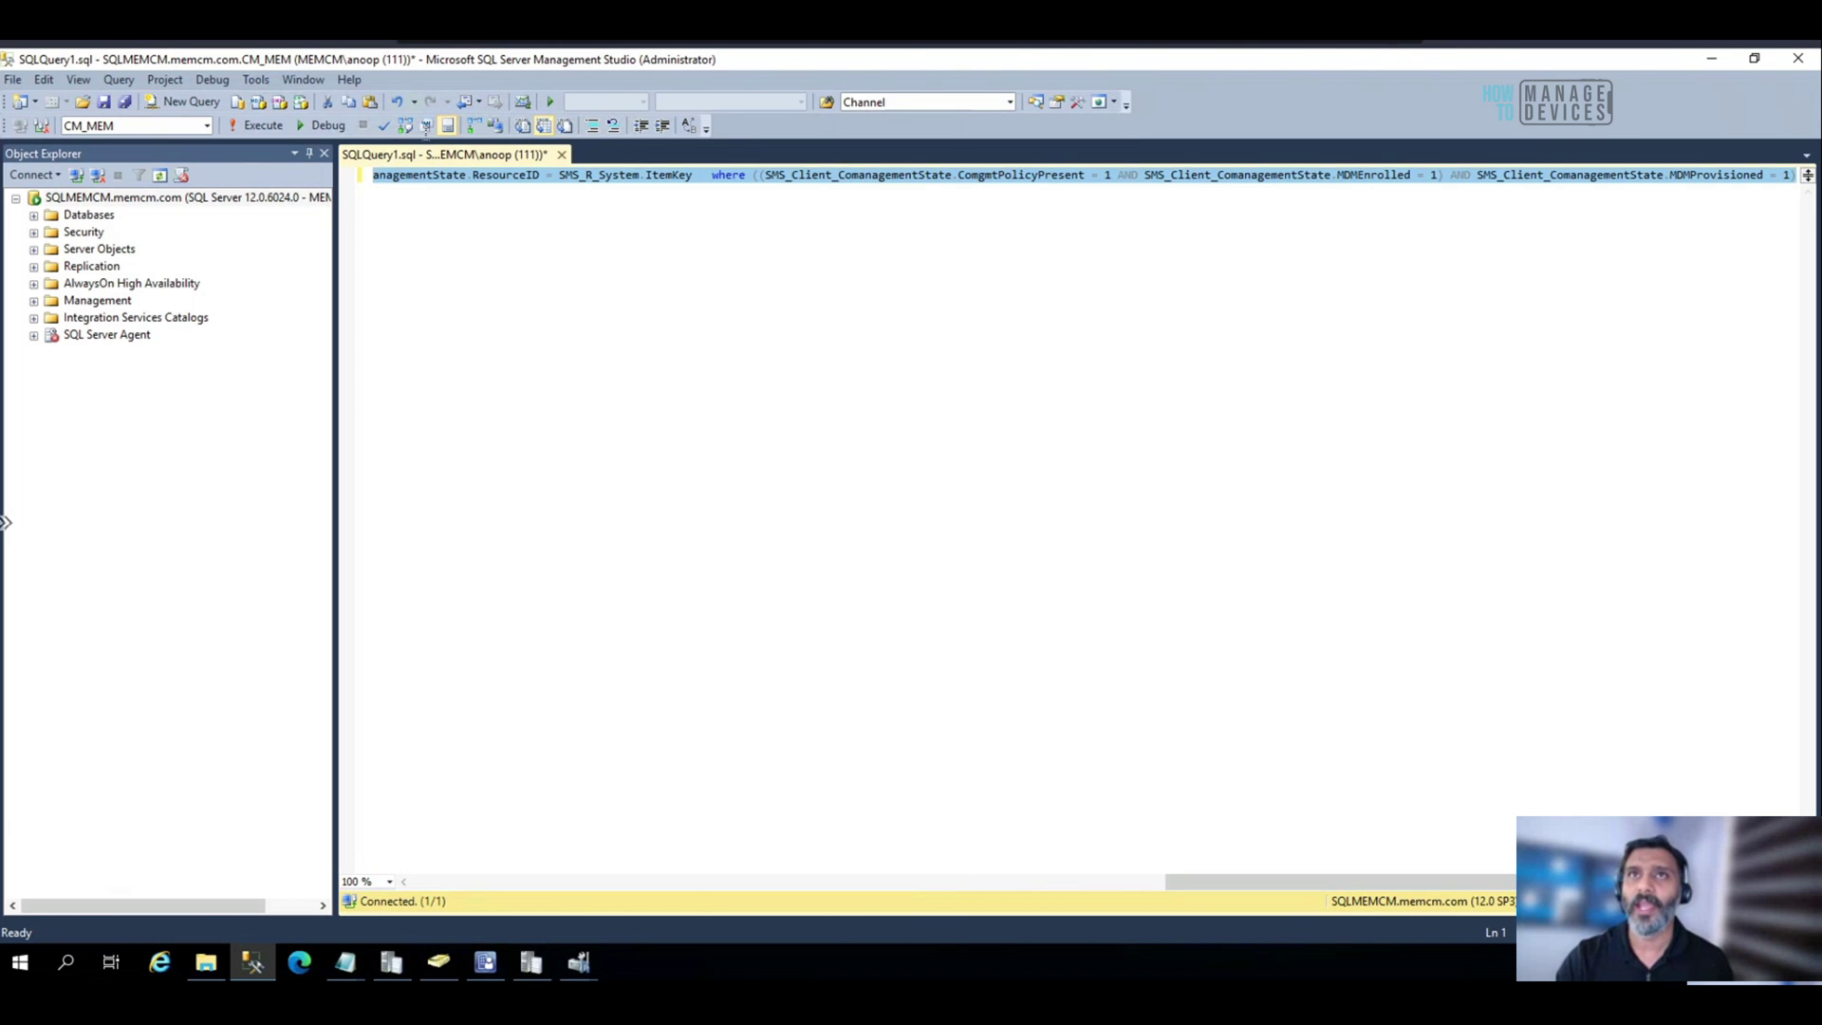
Execute the SQL, confirm ItemKeys 16777221 and 16777222 match the WMI query result.
click(254, 126)
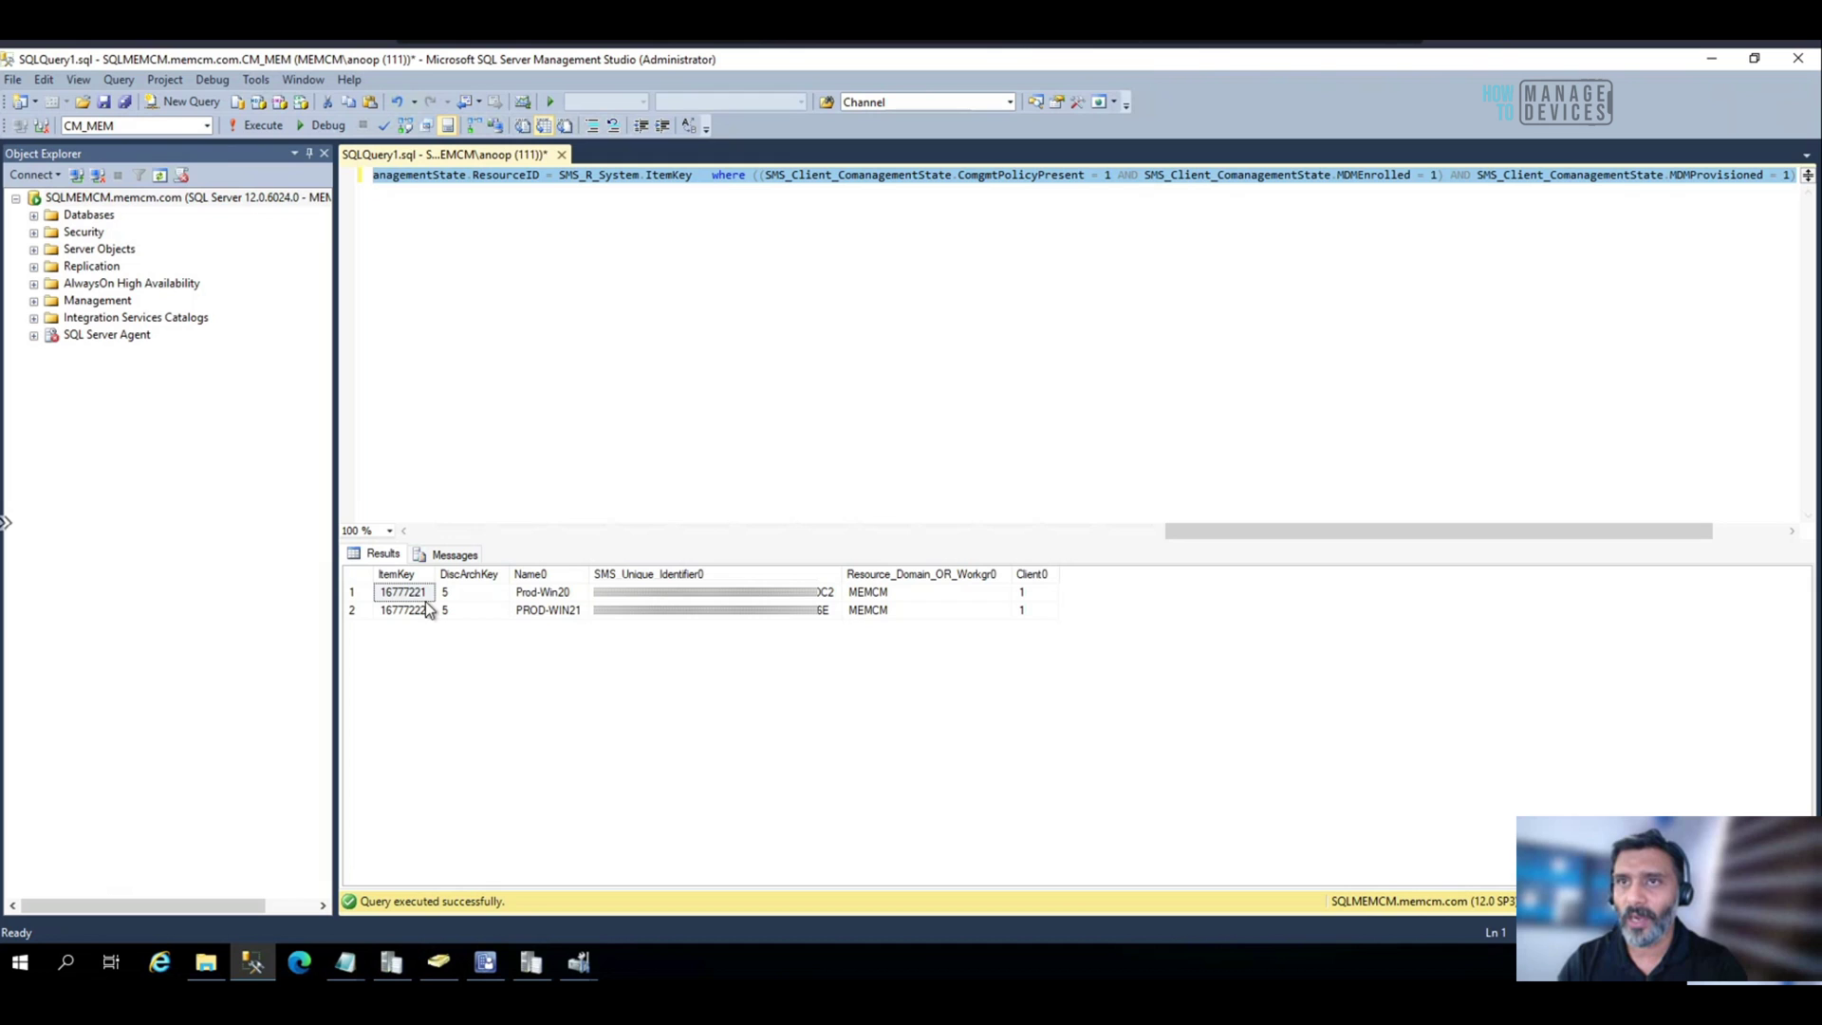
click(579, 963)
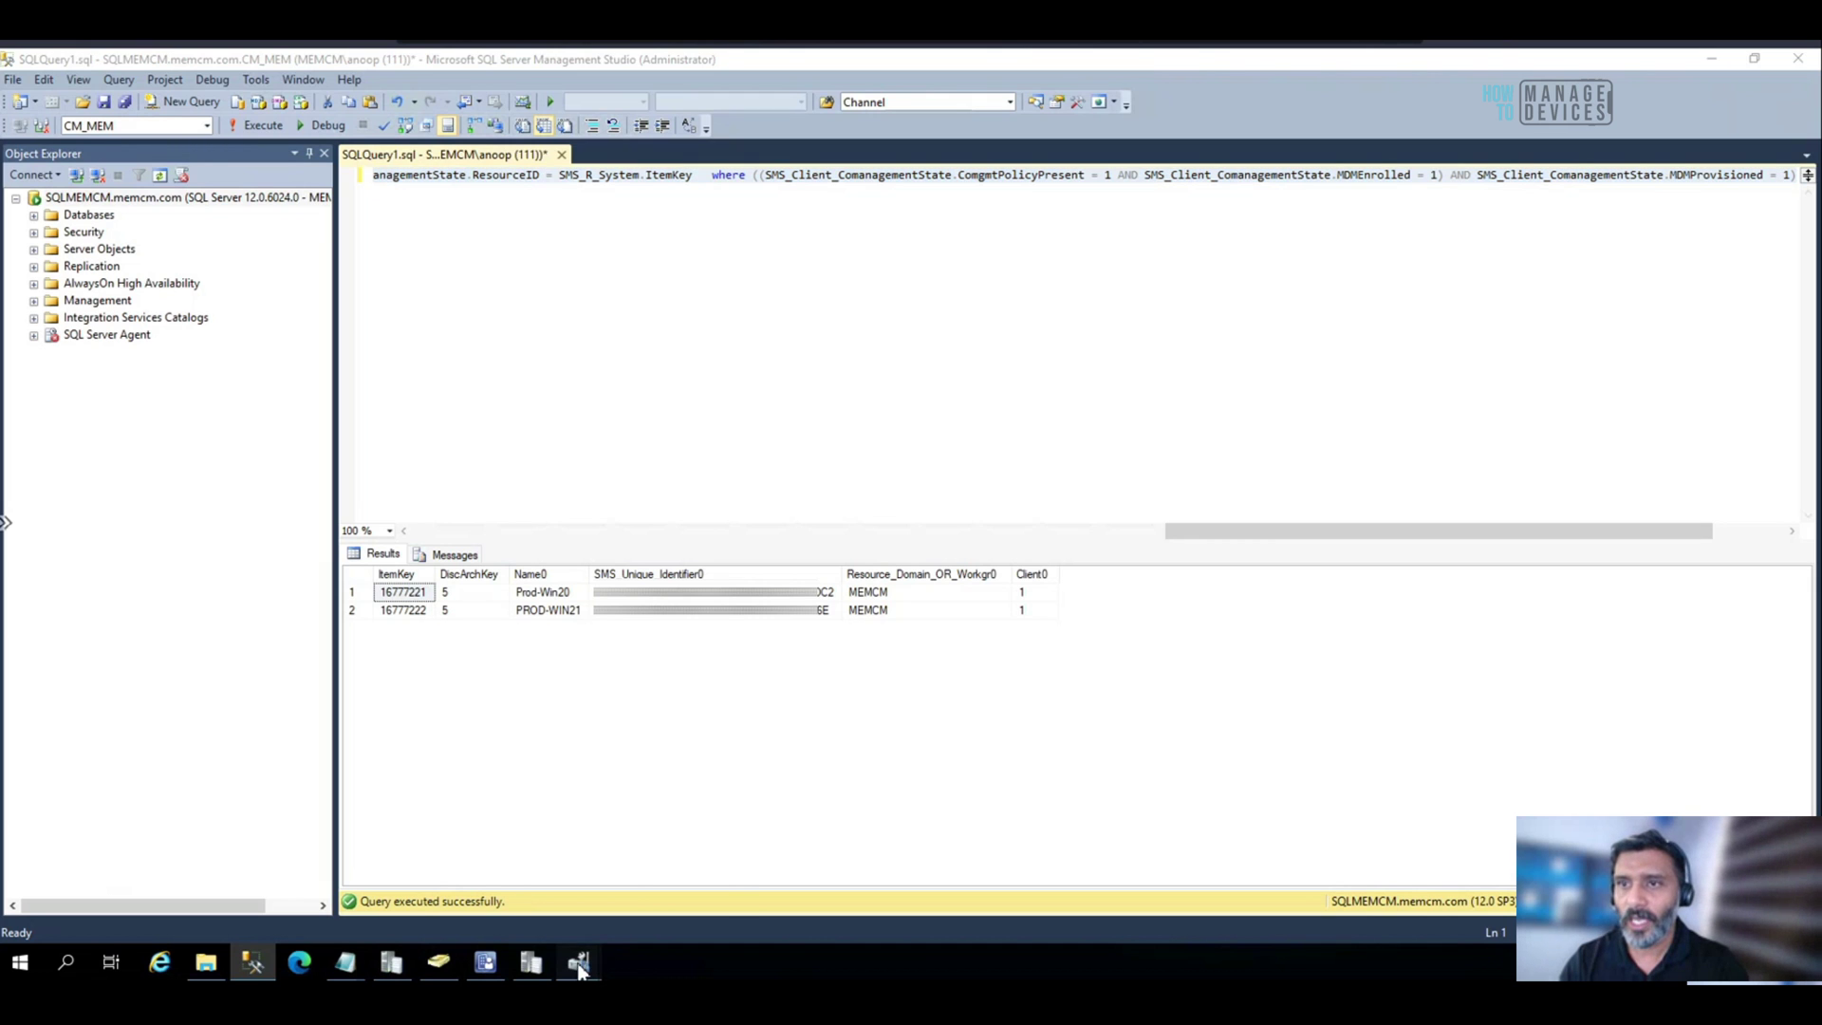
click(614, 896)
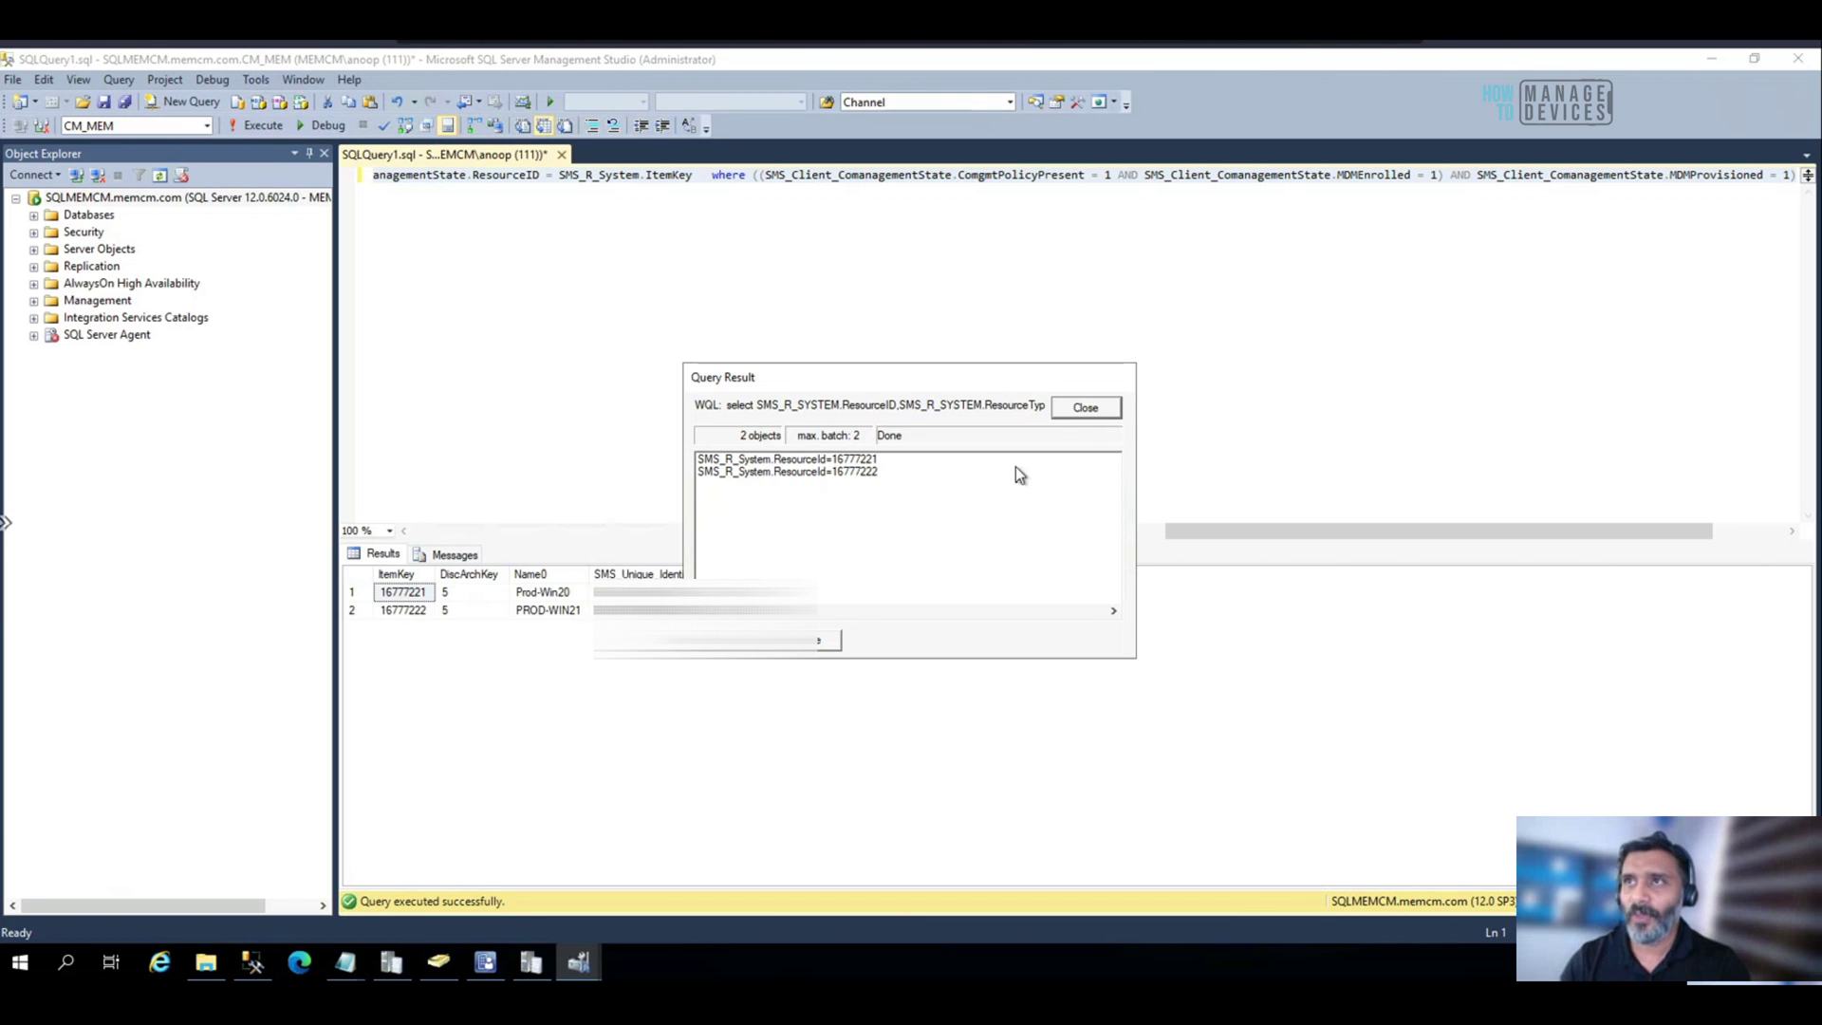
click(1102, 413)
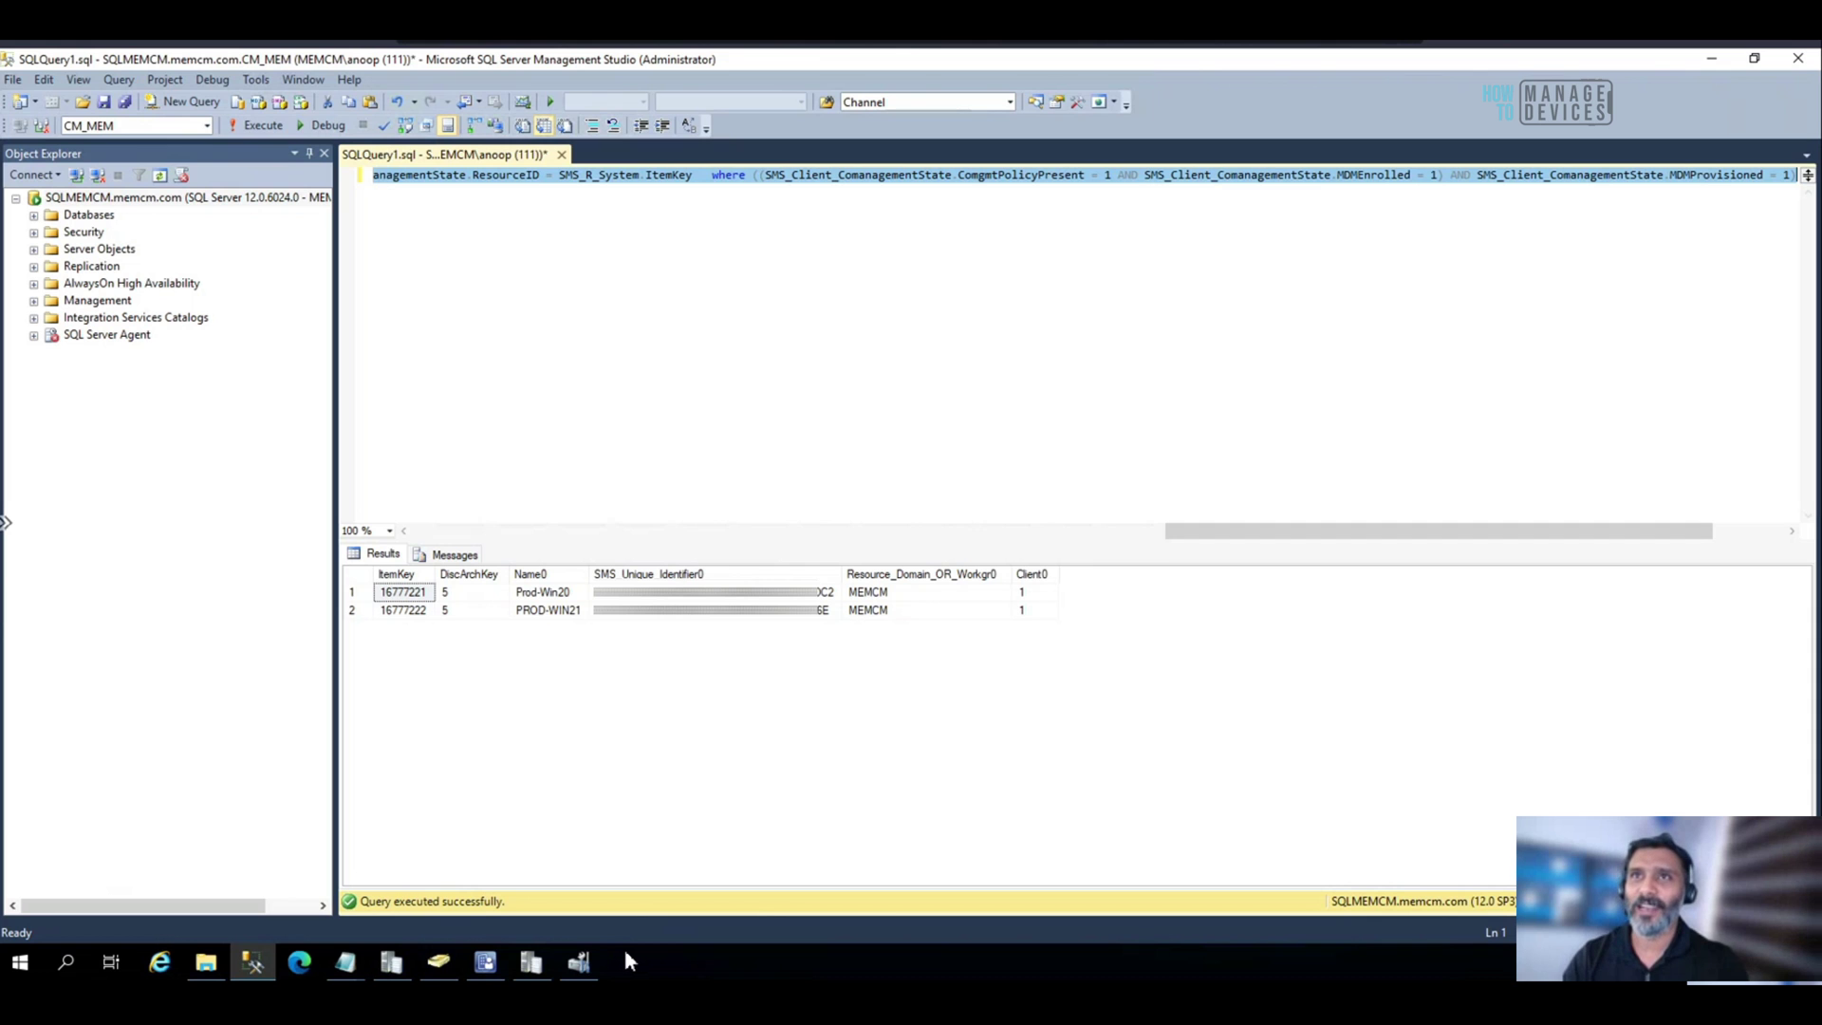
click(535, 964)
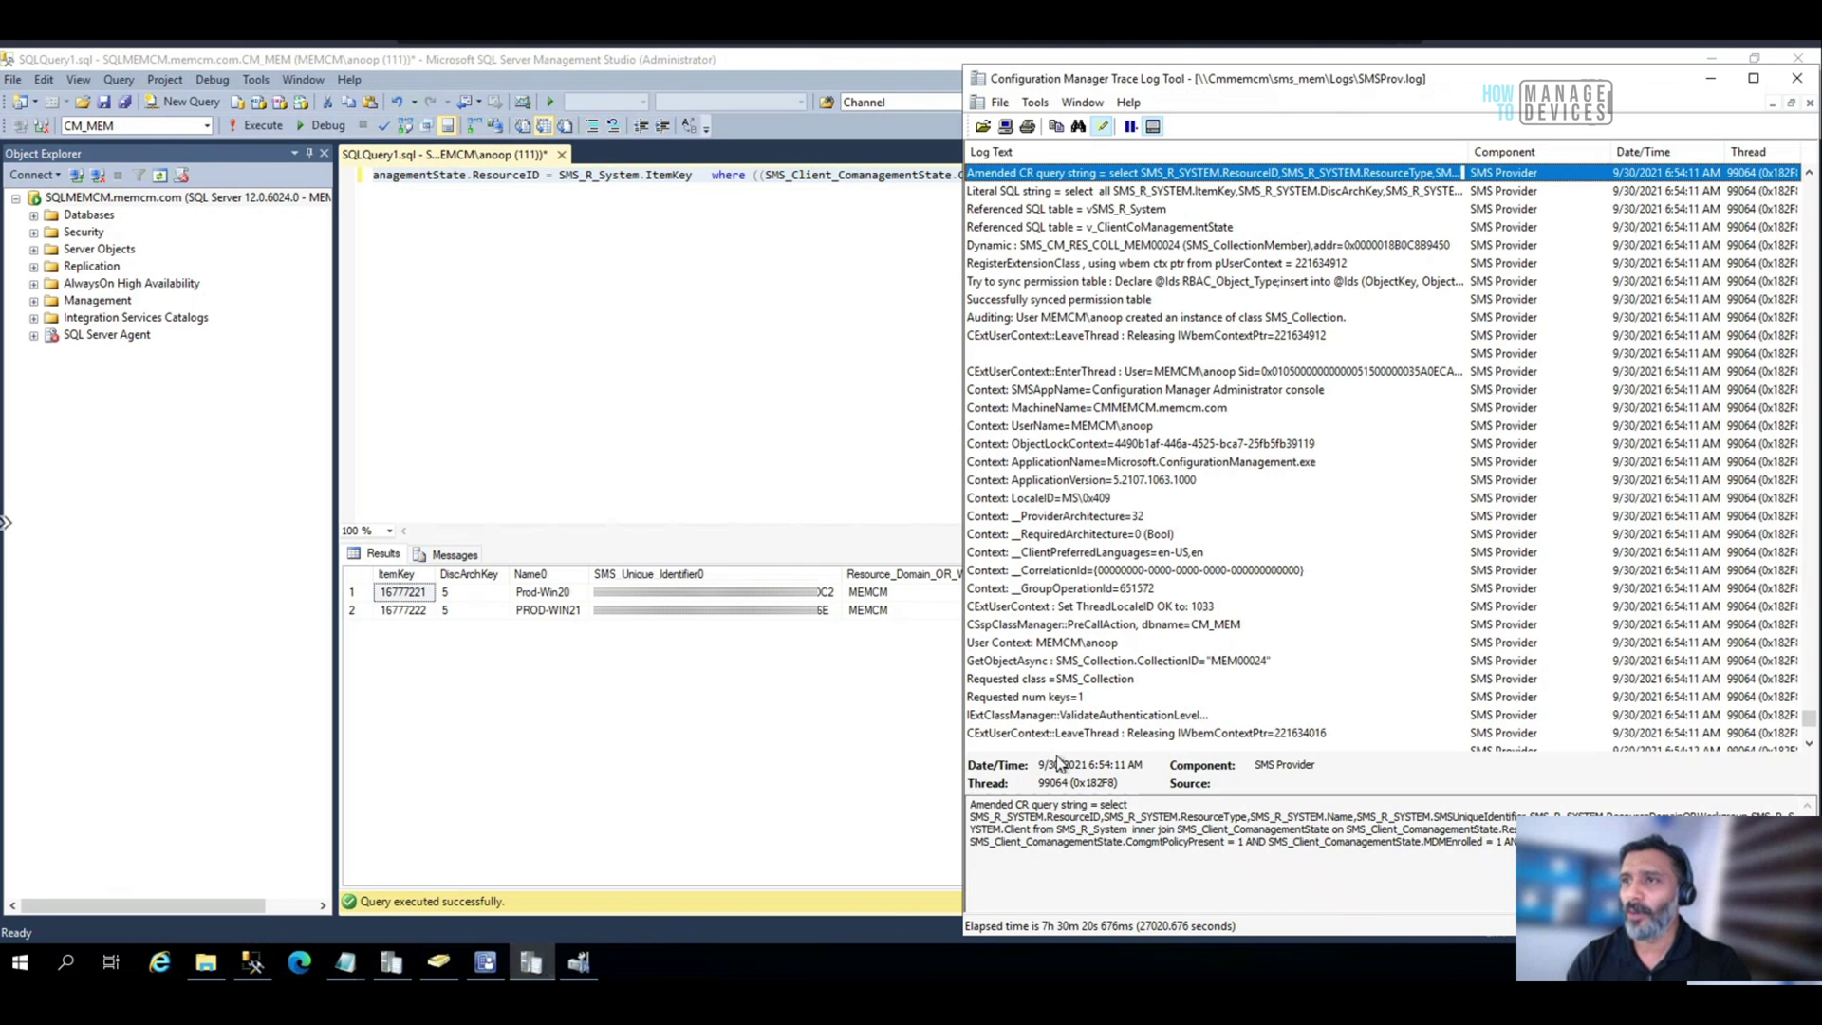